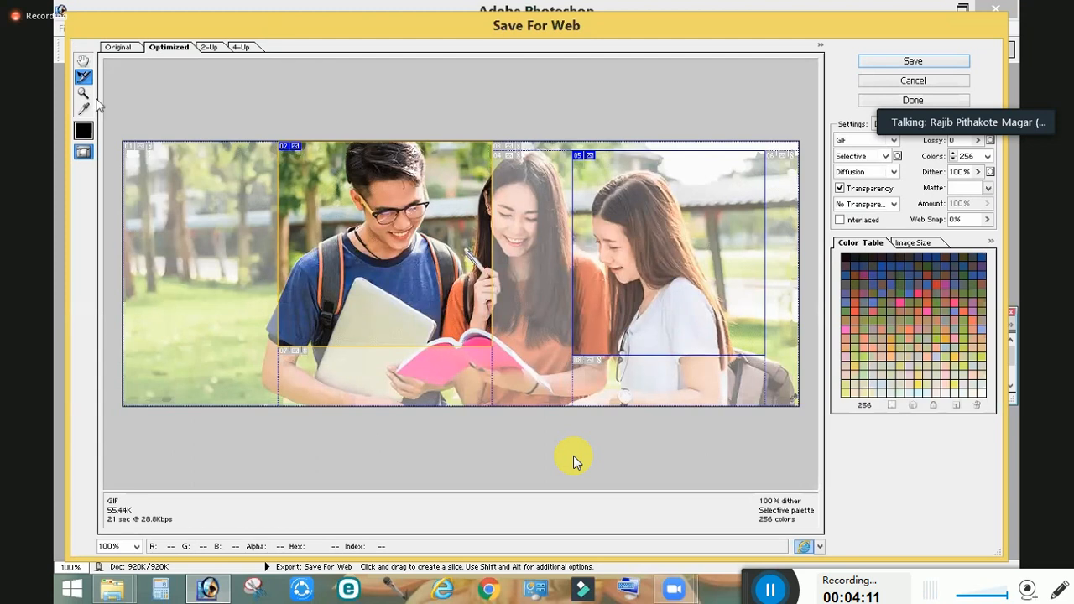
- Reopen kv_01.jpg in Save for Web and set the selected slice's optimized format to WBMP
key("Escape")
left_click(90, 28)
mouse_move(65, 29)
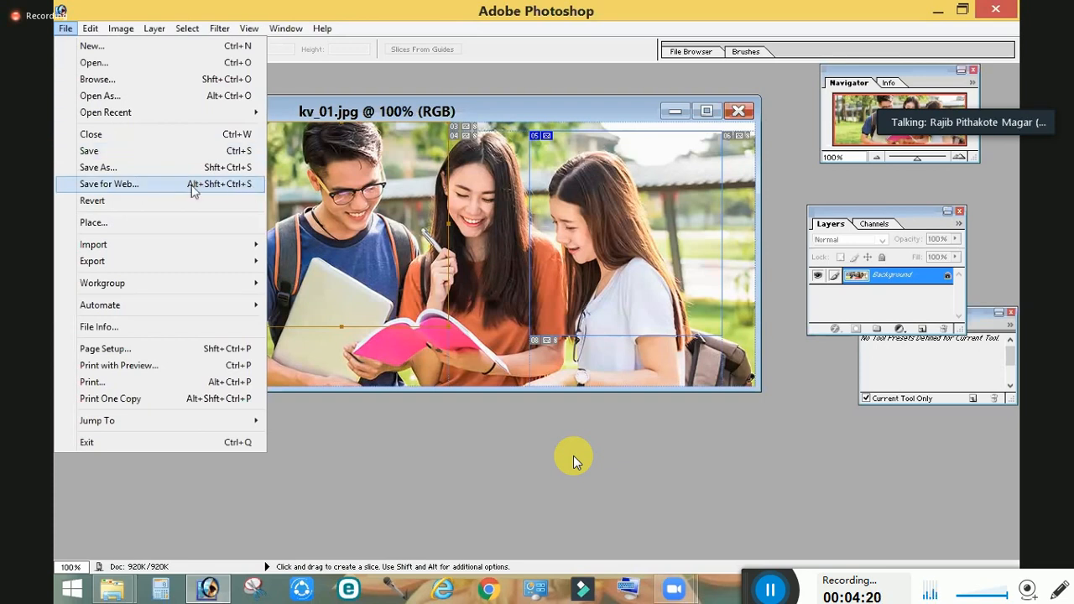
left_click(240, 182)
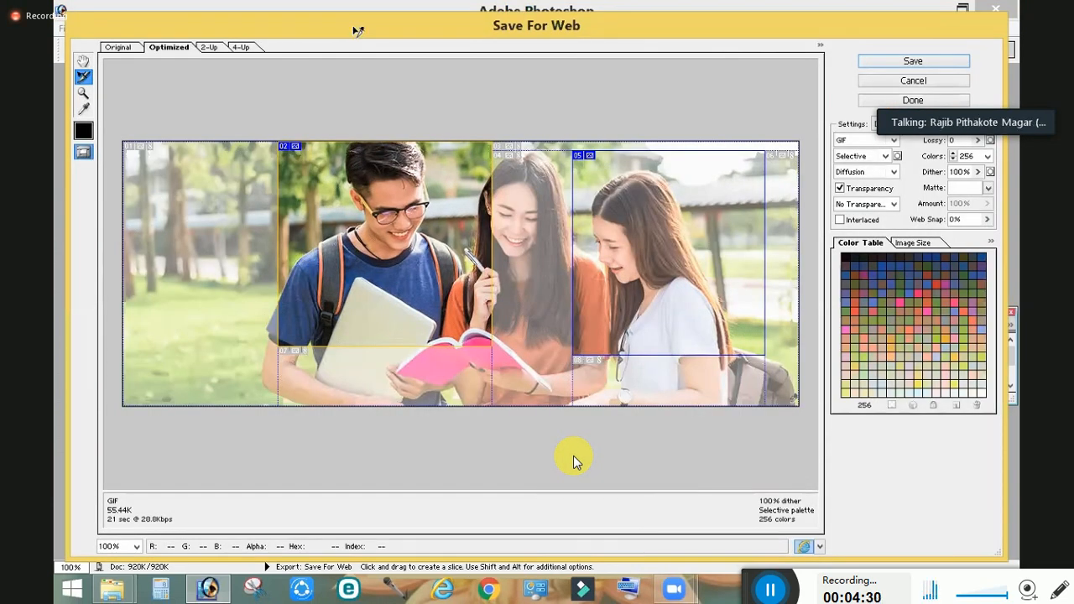
left_click(894, 141)
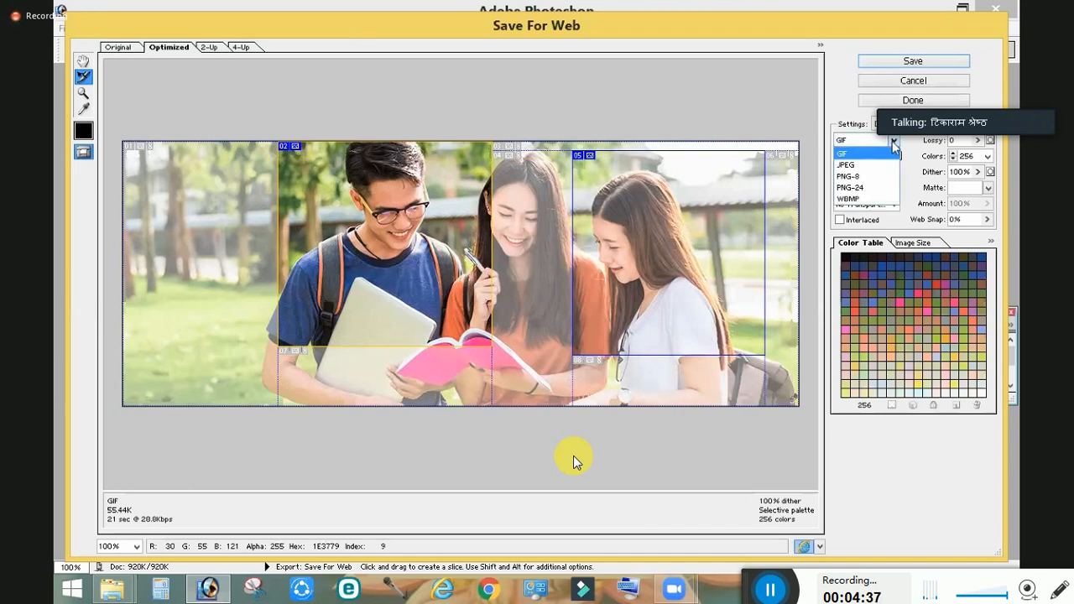
left_click(893, 142)
left_click(893, 141)
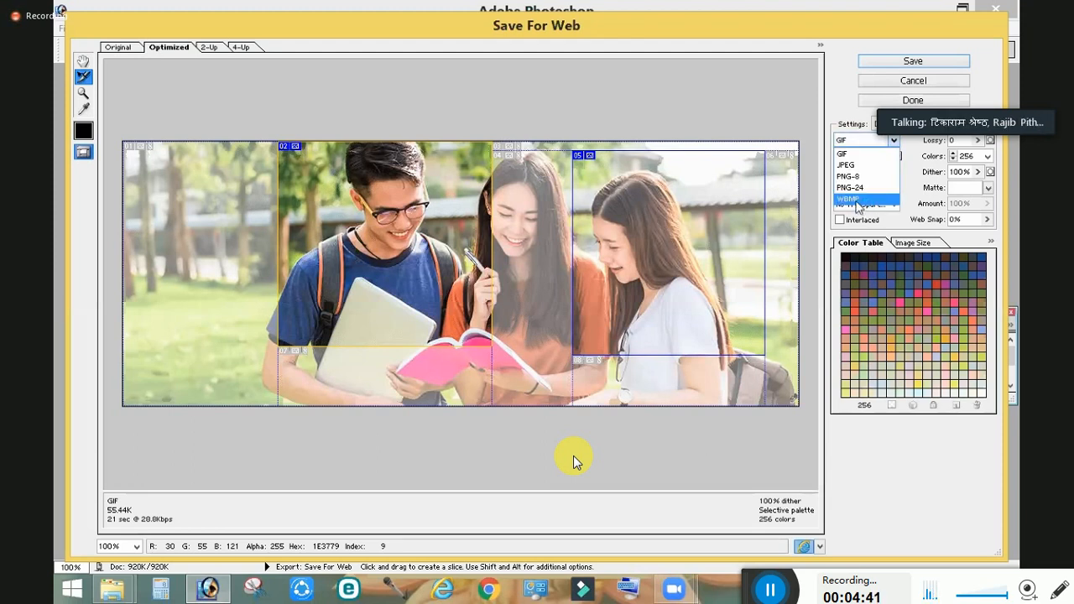
left_click(856, 201)
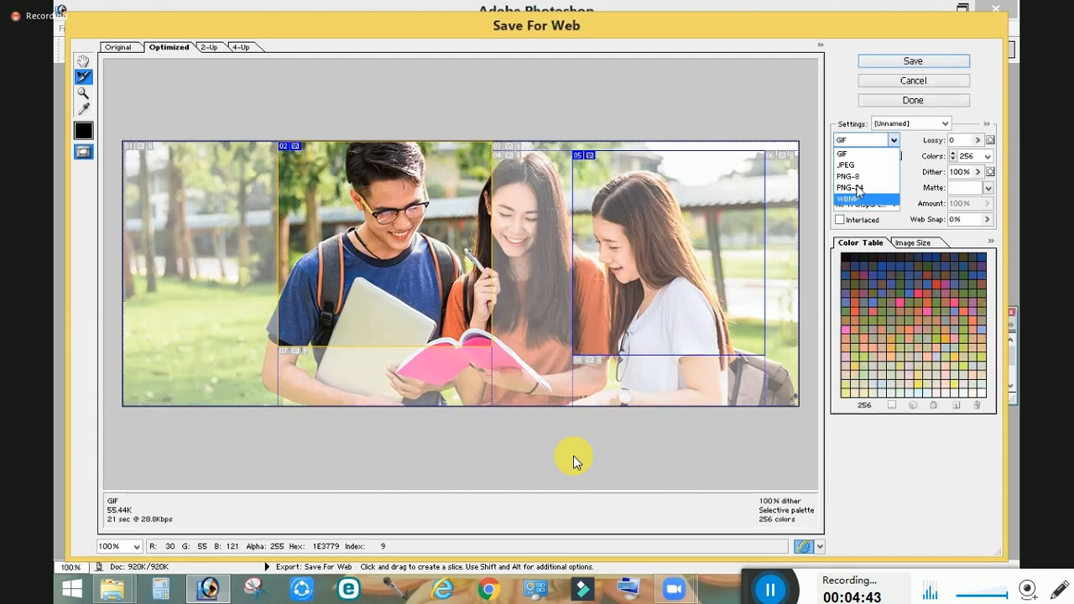
left_click(897, 141)
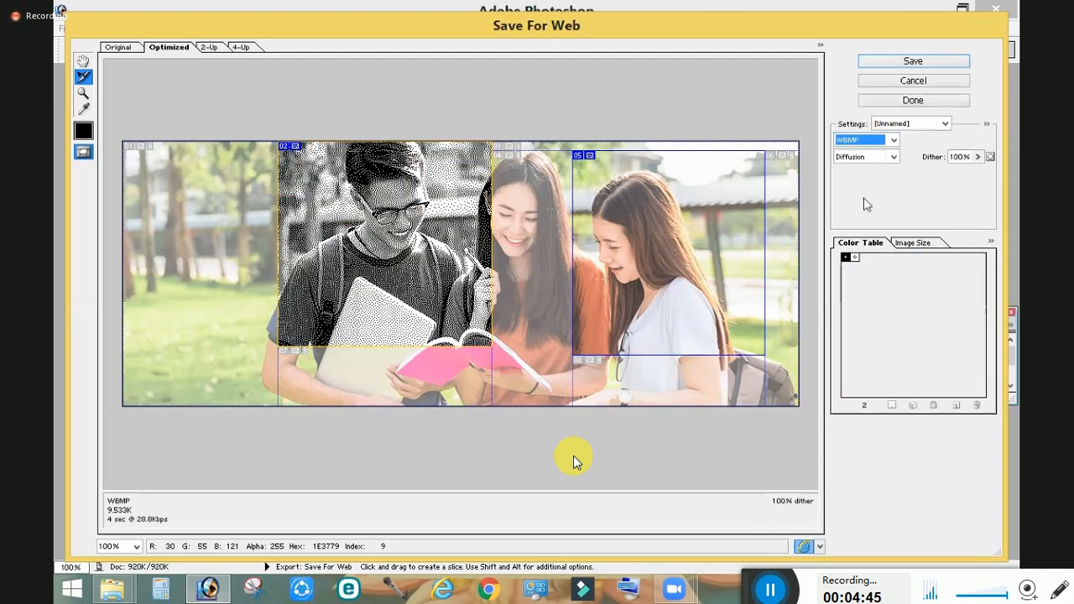
left_click(865, 201)
- Save all slices as HTML and images under the name Slice in the Training folder
key("Return")
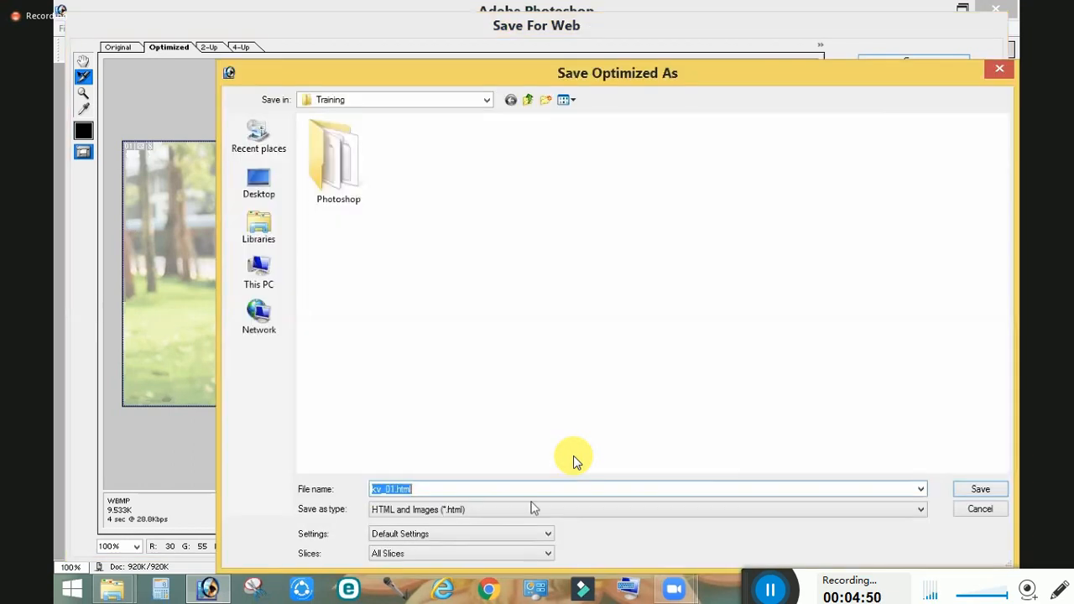
type("Slice")
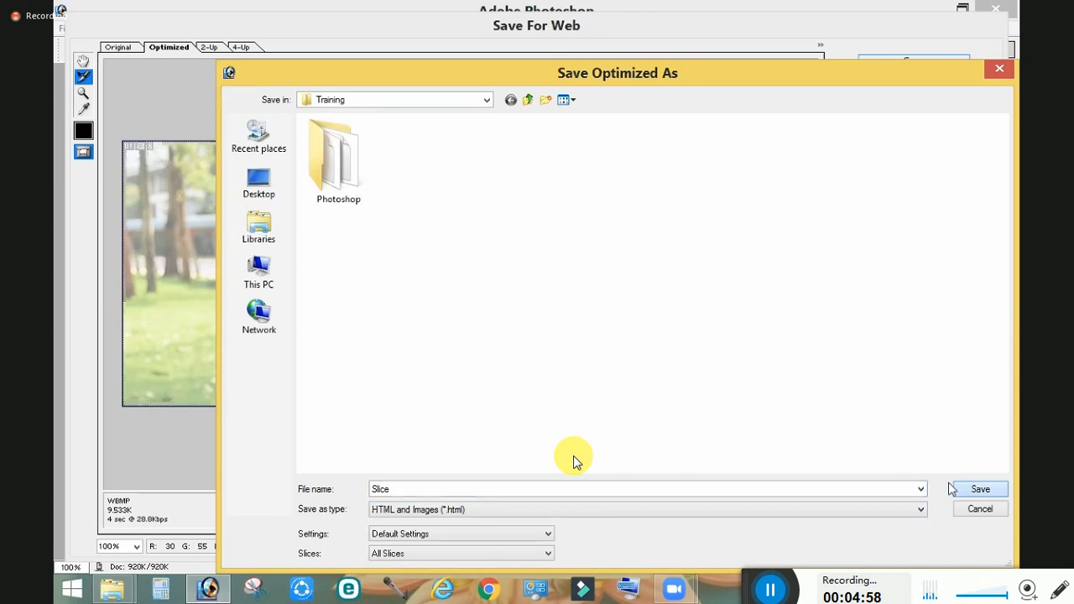
left_click(952, 488)
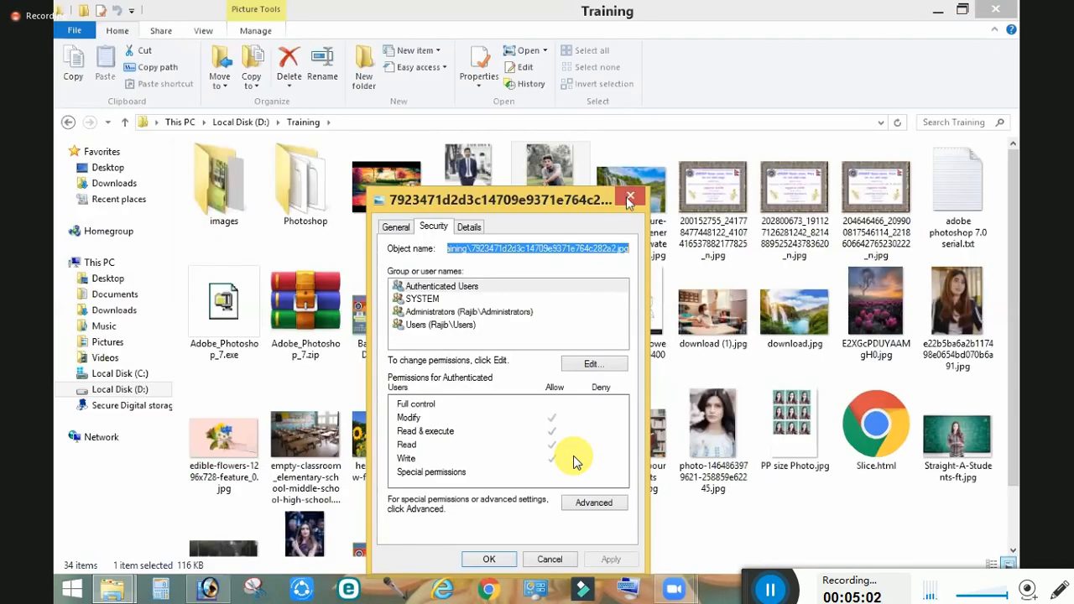
- Find the exported Slice.html in the Training folder in File Explorer and open it
left_click_drag(524, 207, 176, 401)
left_click(898, 419)
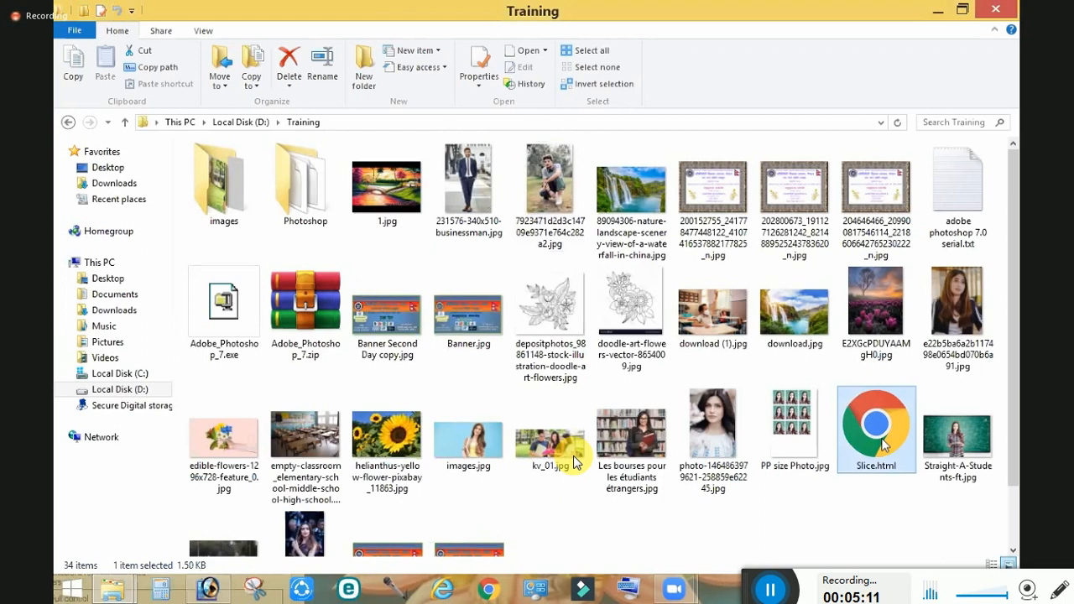
double_click(886, 445)
right_click(884, 414)
key("Escape")
double_click(575, 461)
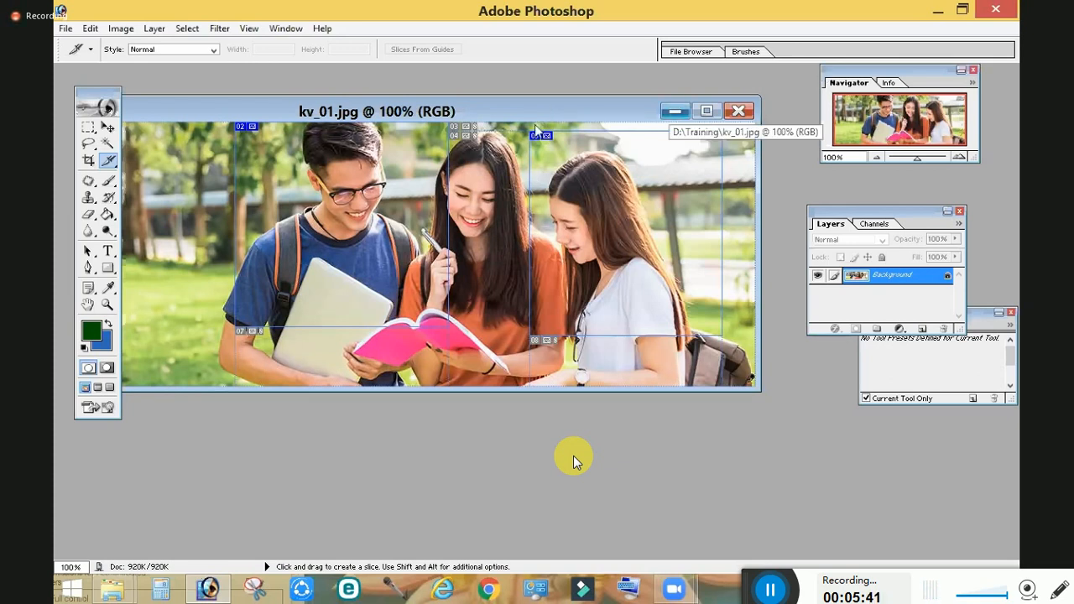
- Select the Magic Wand tool and minimize the kv_01.jpg image window
left_click_drag(534, 118, 484, 134)
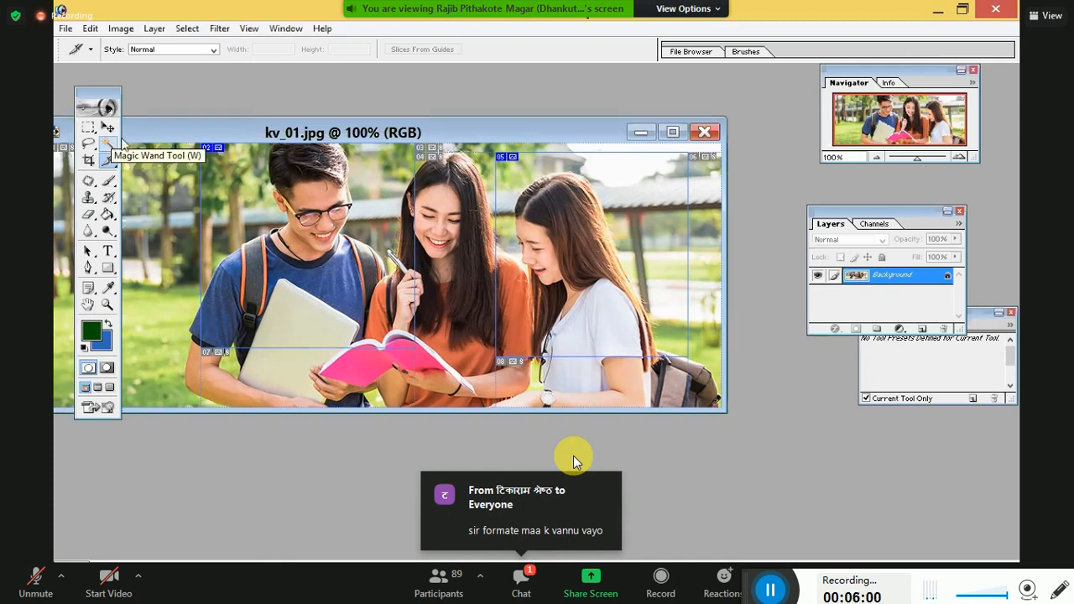
left_click(107, 145)
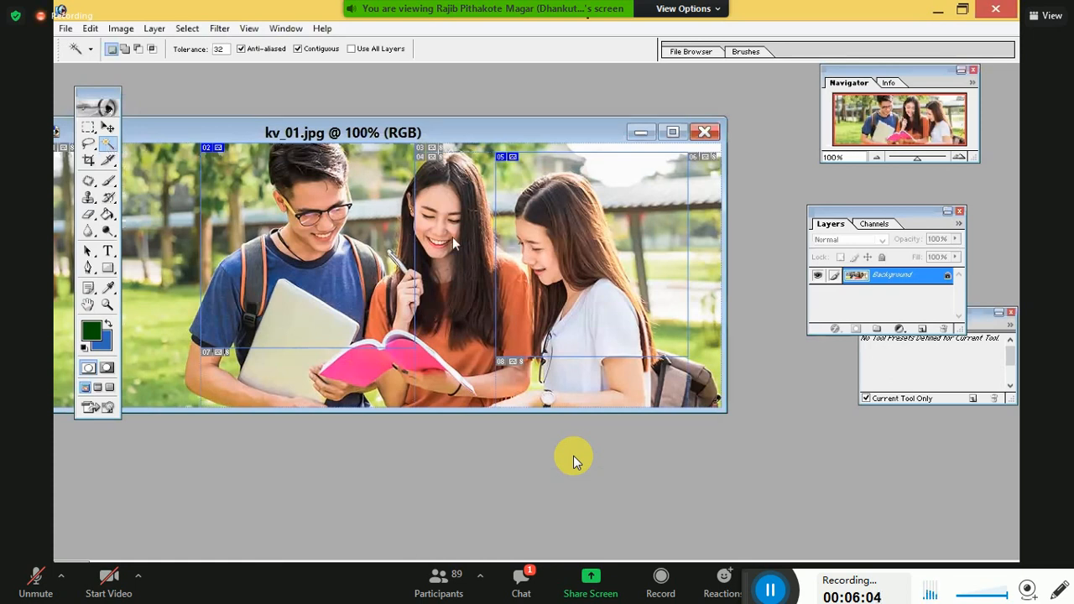
left_click(641, 131)
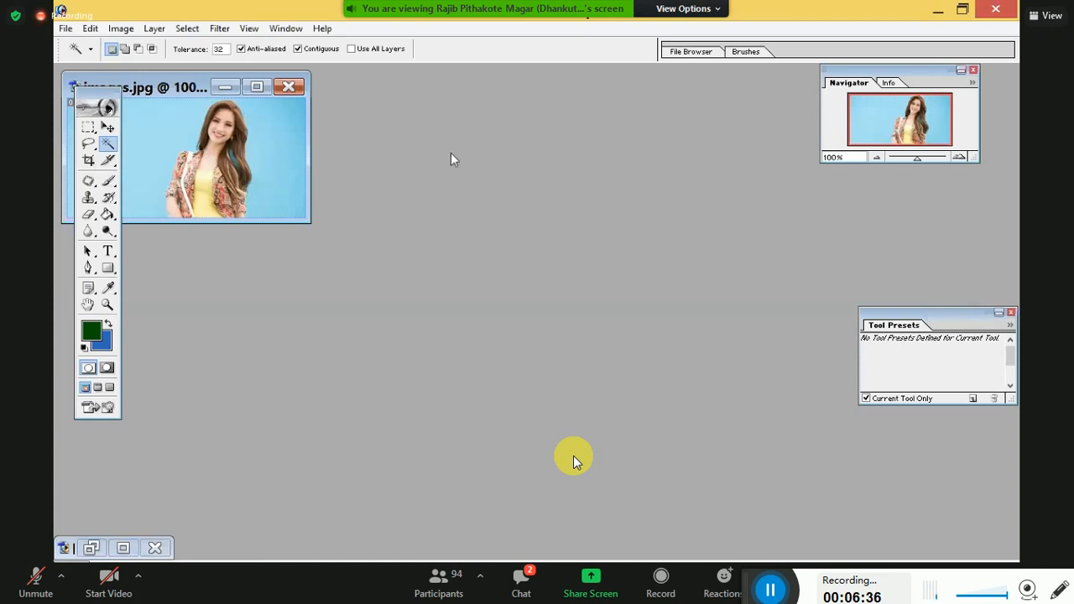
key("alt+Tab")
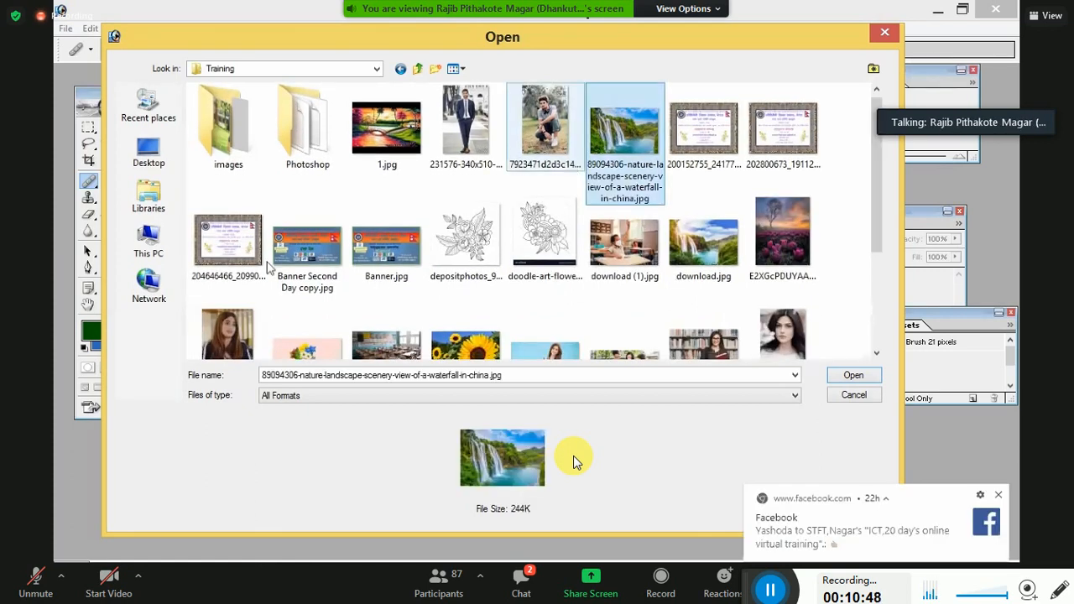
- Open the long-haired woman's portrait together with the waterfall landscape image and arrange their windows side by side
left_click(224, 344, "ctrl")
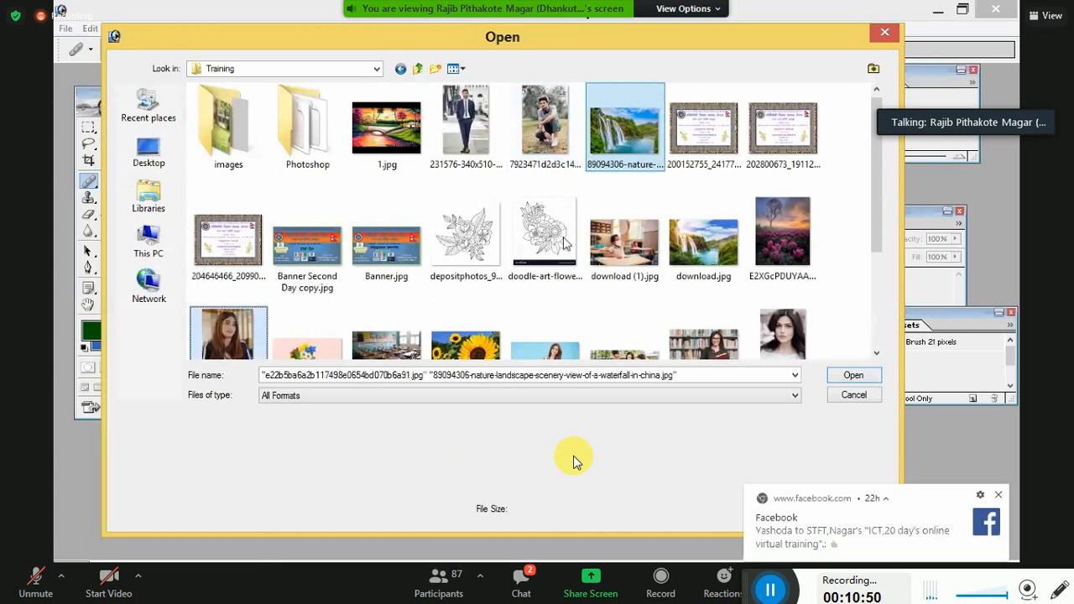
left_click(849, 375)
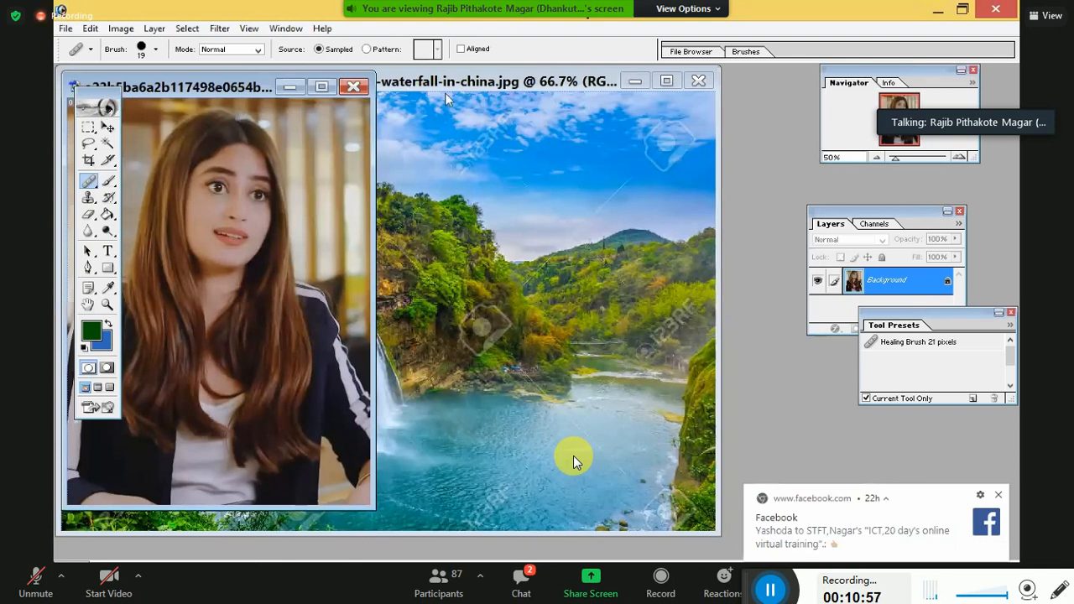
left_click_drag(444, 84, 622, 99)
left_click_drag(549, 95, 374, 111)
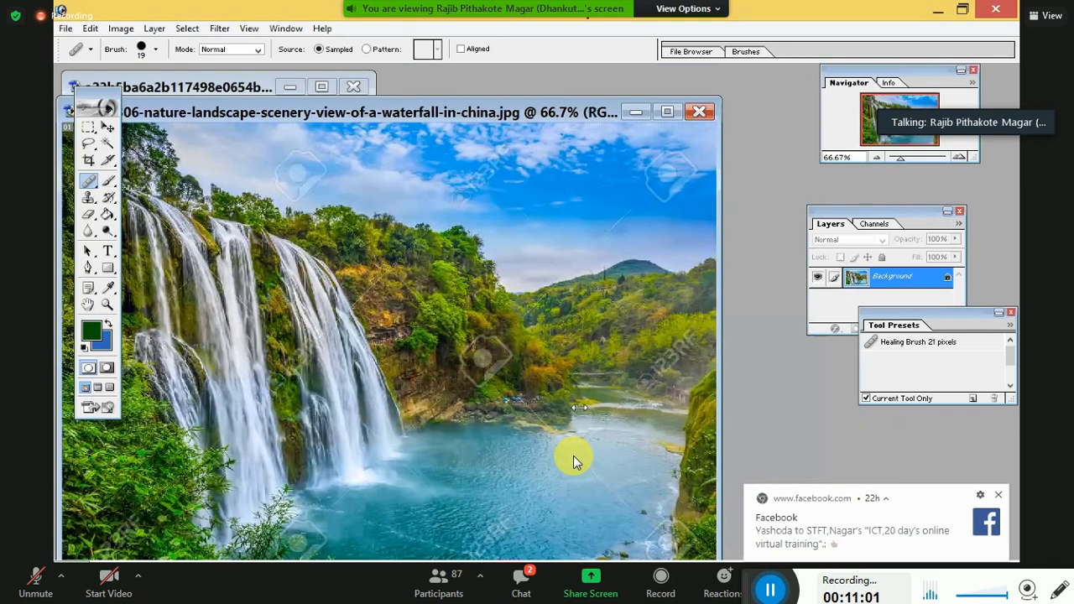
left_click_drag(470, 111, 330, 69)
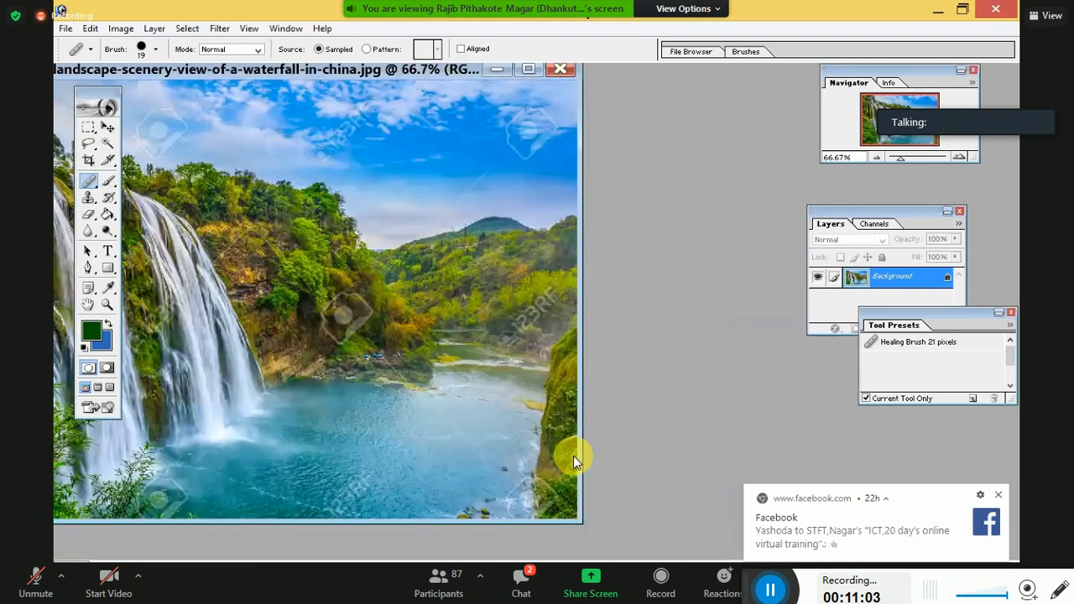
left_click_drag(581, 293, 429, 294)
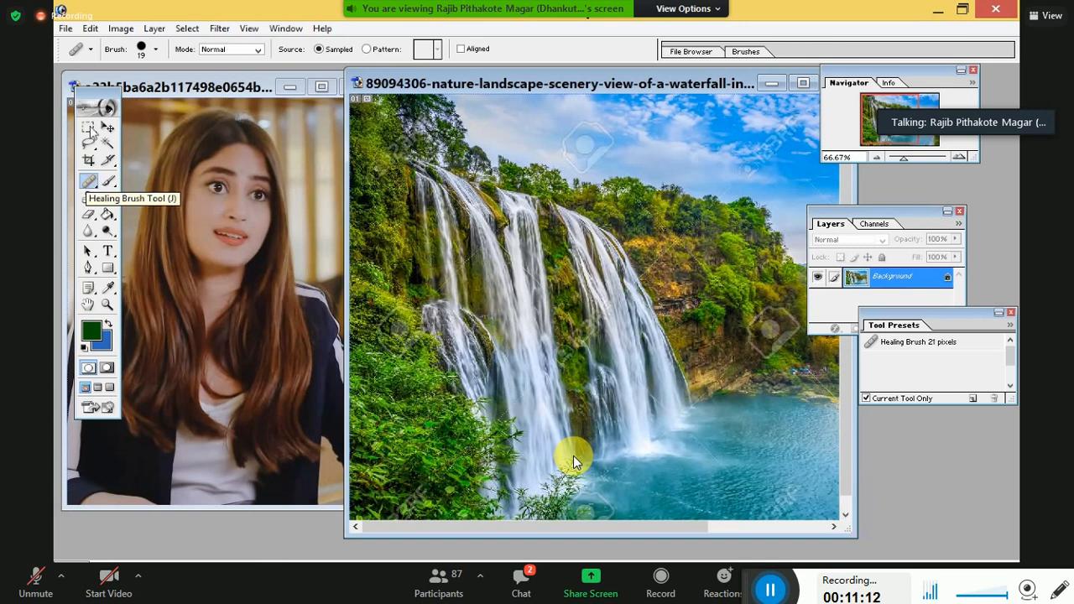
- Try to use the Healing Brush on the woman's portrait without a sampled source point
key("m")
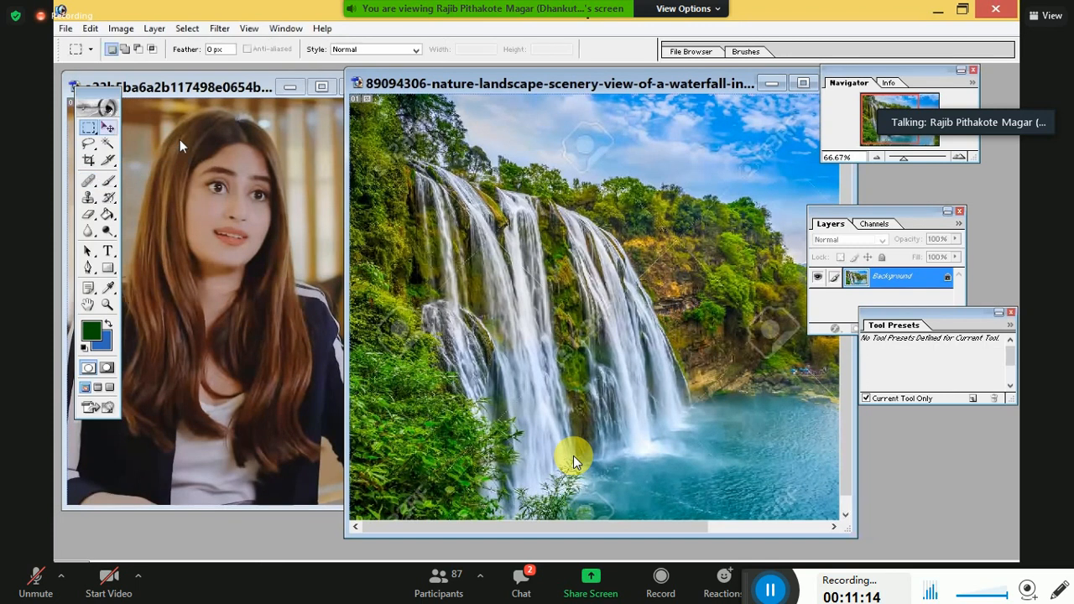
left_click(89, 180)
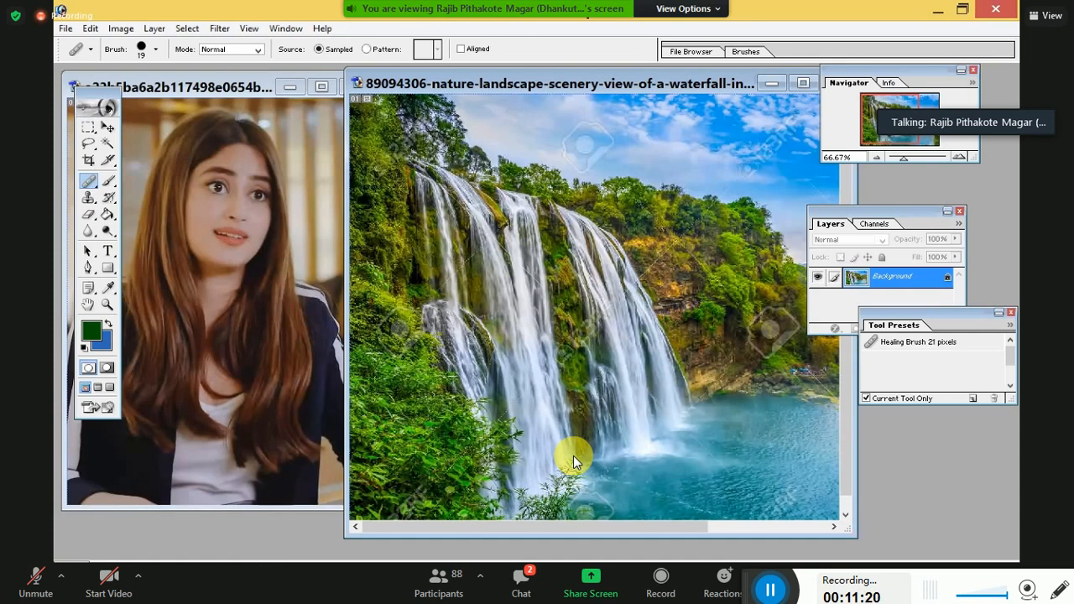
left_click(231, 198)
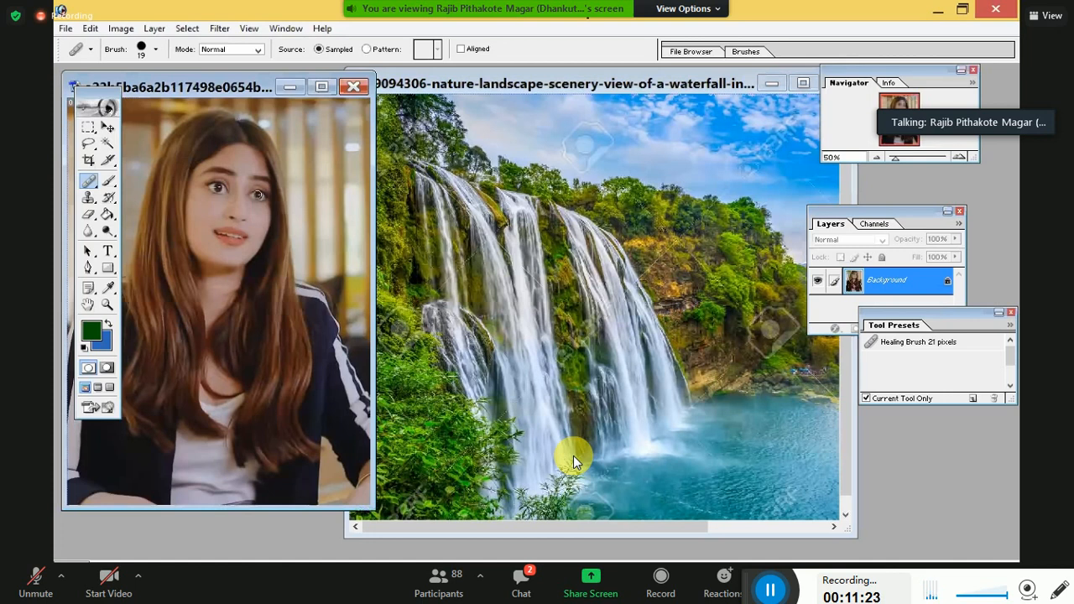
left_click(533, 244)
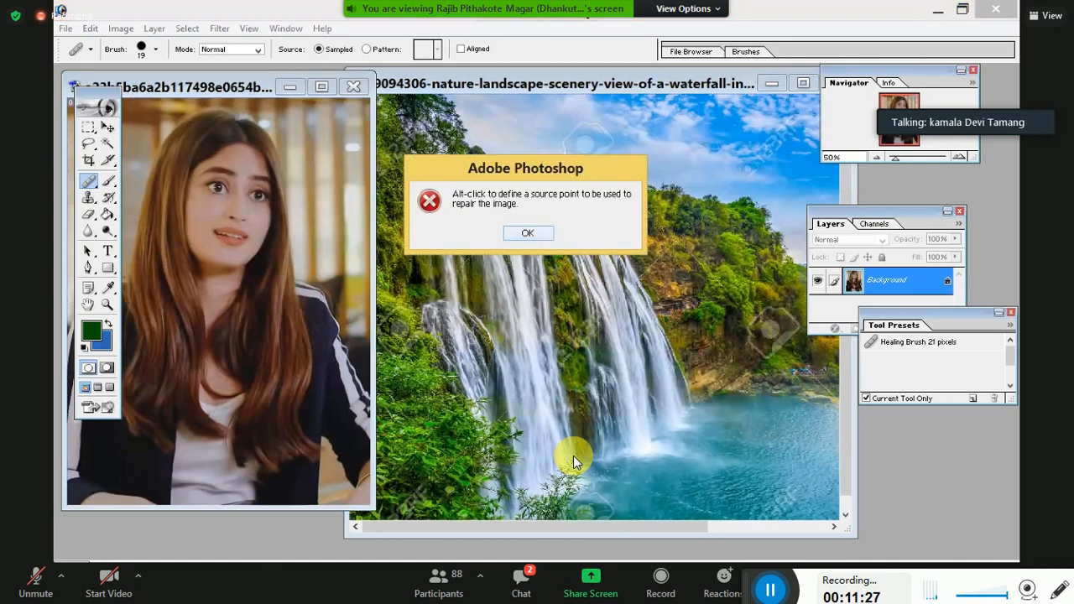
key("Return")
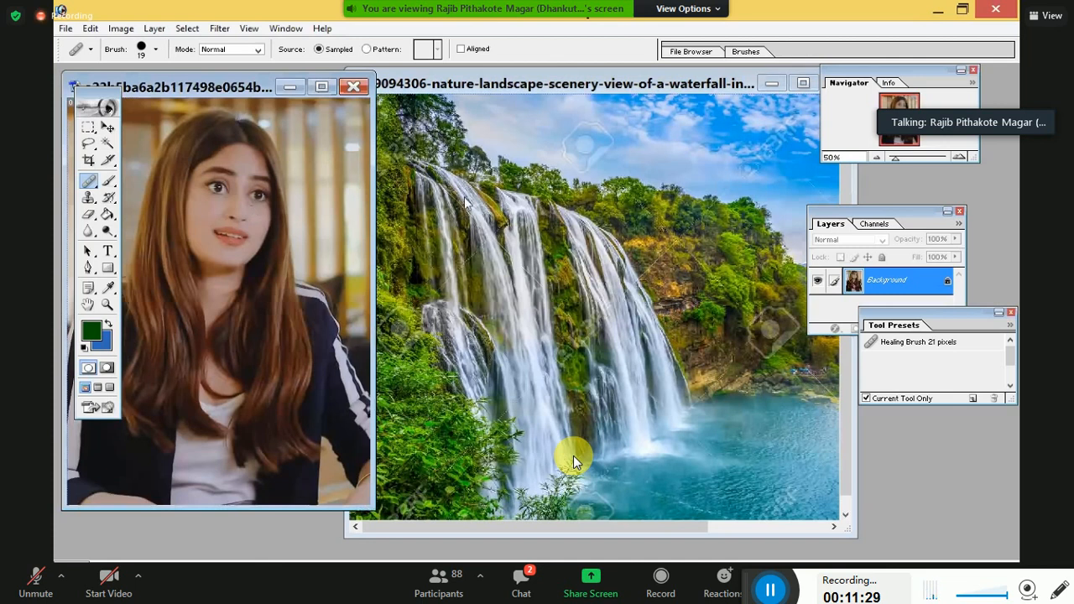
left_click(560, 205)
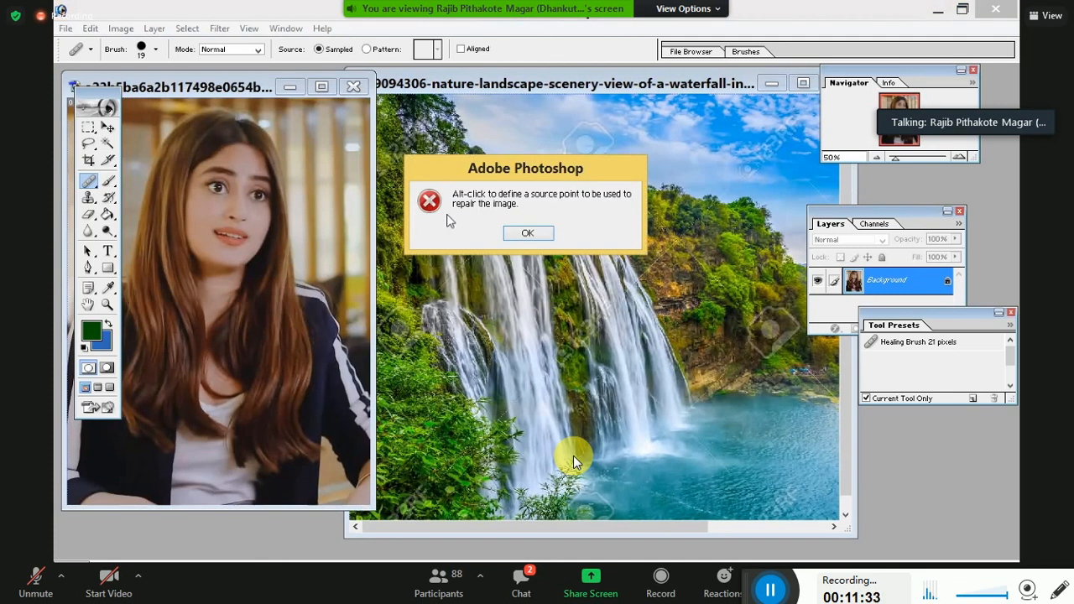
left_click(527, 235)
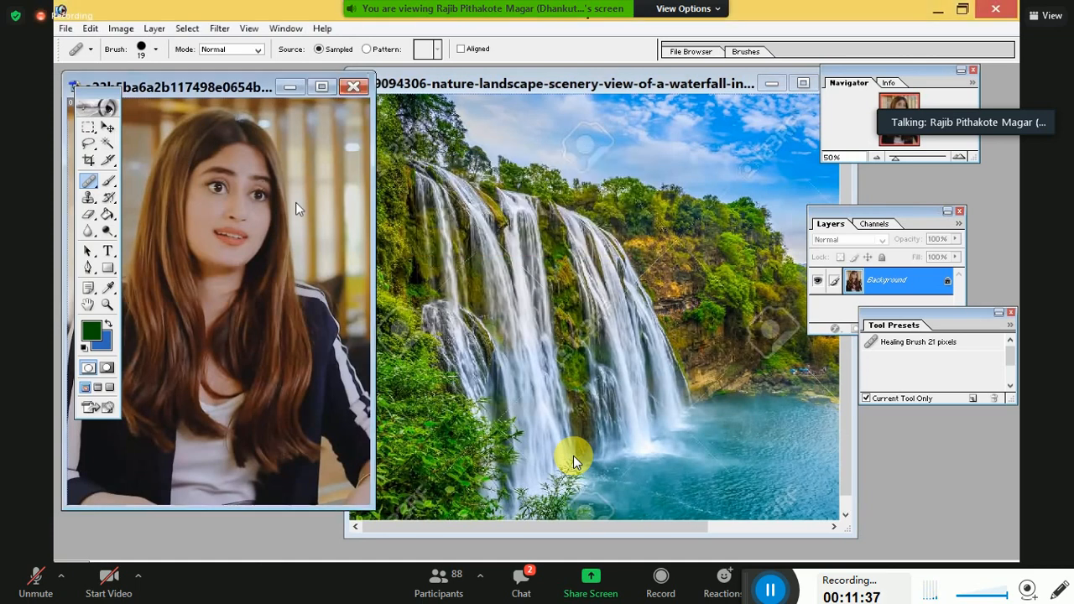
- Set the Healing Brush diameter to 129 px and sample a source point between the woman's eyes
right_click(301, 203)
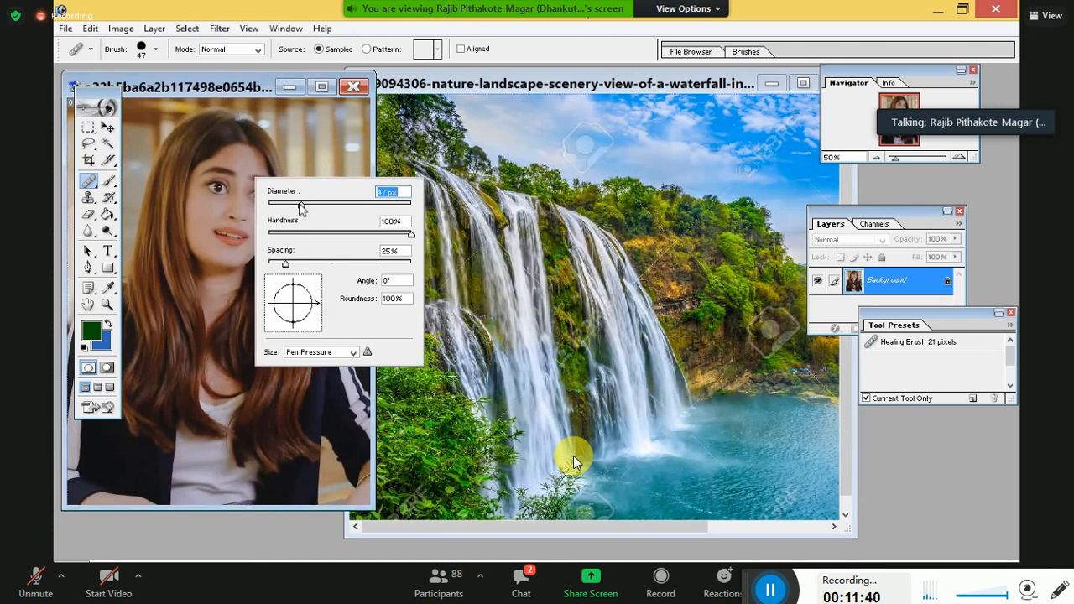
left_click_drag(301, 206, 326, 206)
left_click_drag(326, 207, 349, 206)
left_click(509, 222)
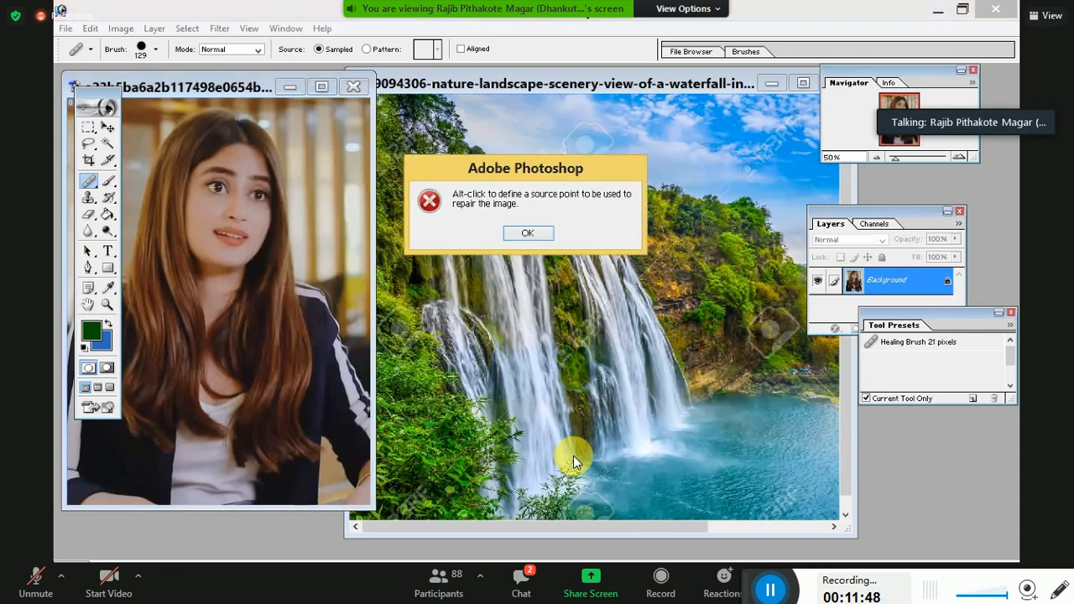
key("Return")
left_click(232, 185, "alt")
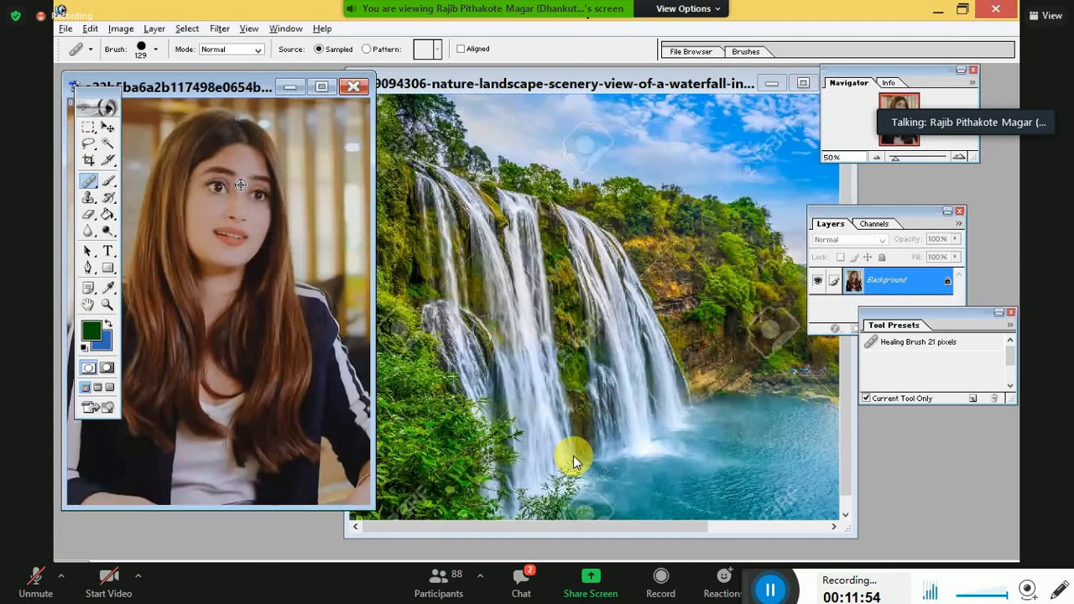
left_click(601, 197)
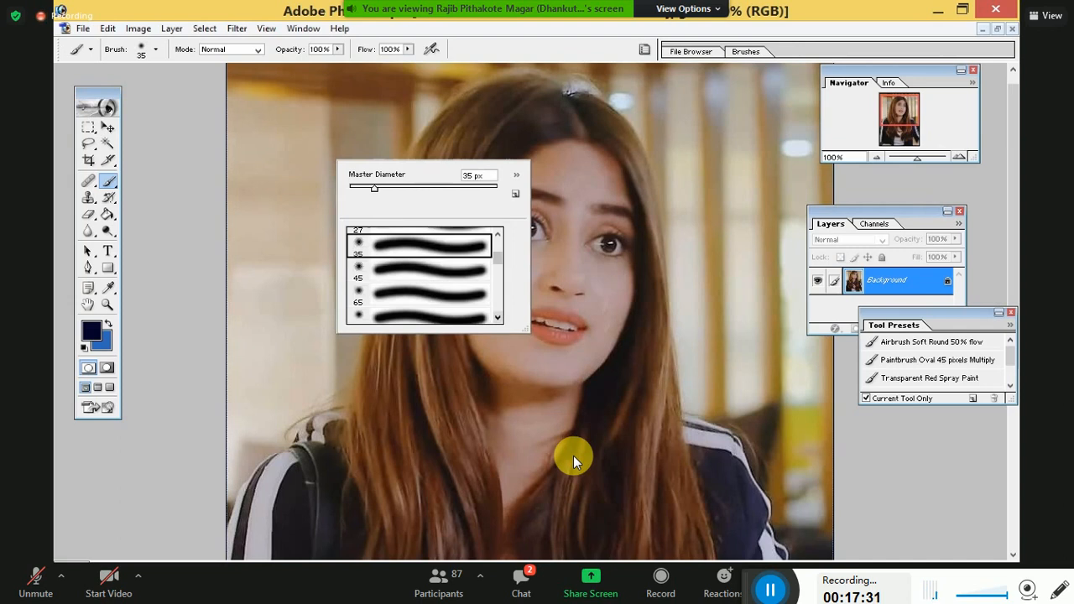
- Choose the soft 65 px brush preset and paint a dark navy diagonal stroke on the background beside the woman's hair
left_click(429, 294)
left_click_drag(281, 193, 333, 311)
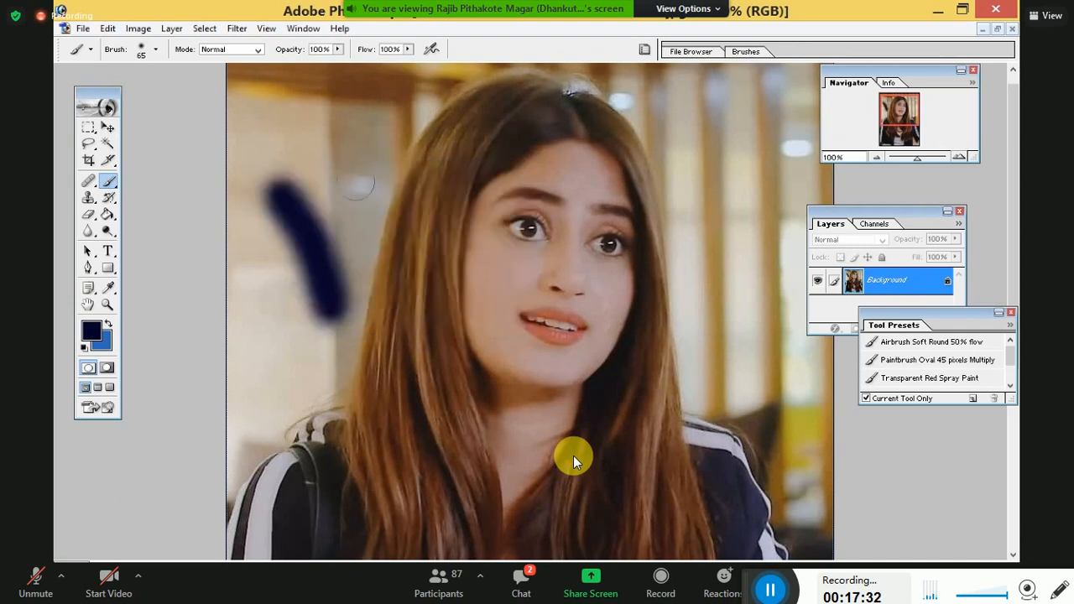
- Choose the 14 px bristle brush preset and paint two diagonal strokes above the navy one, the second at 36 px
right_click(366, 188)
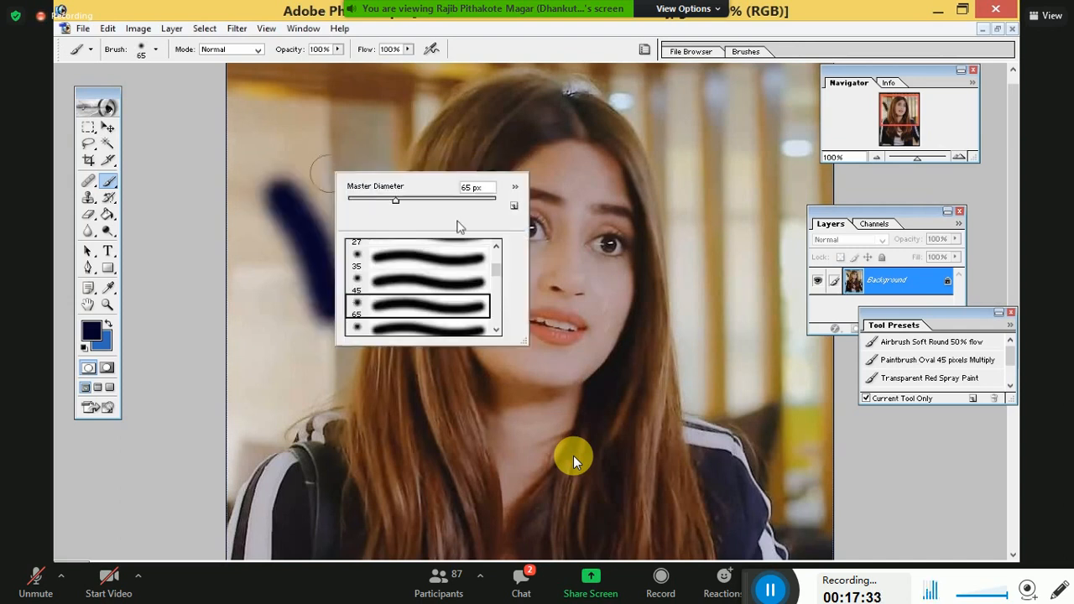
left_click(498, 330)
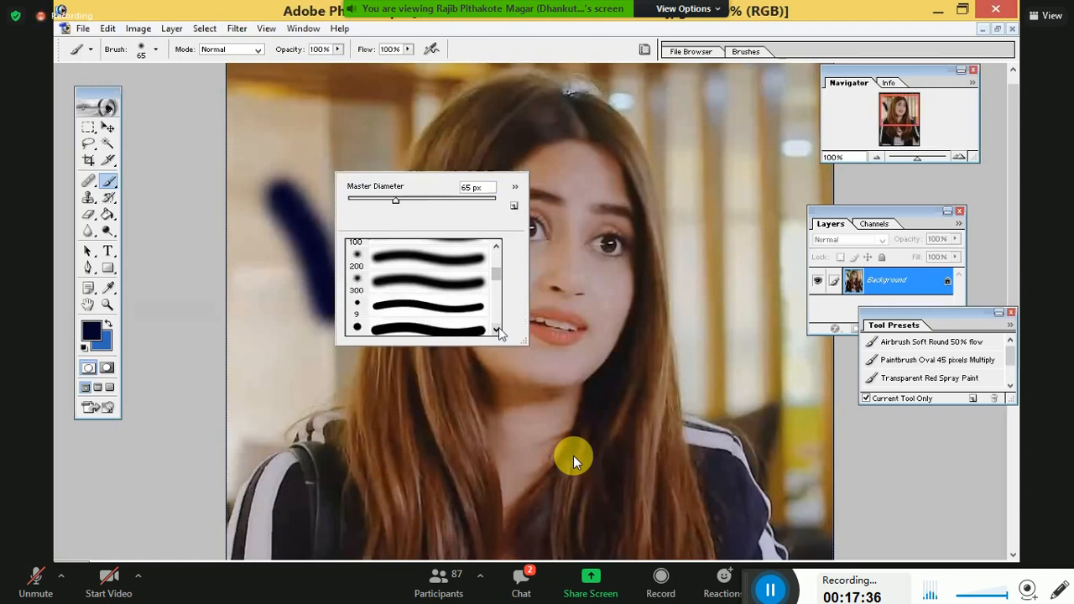
left_click(497, 330)
left_click(498, 329)
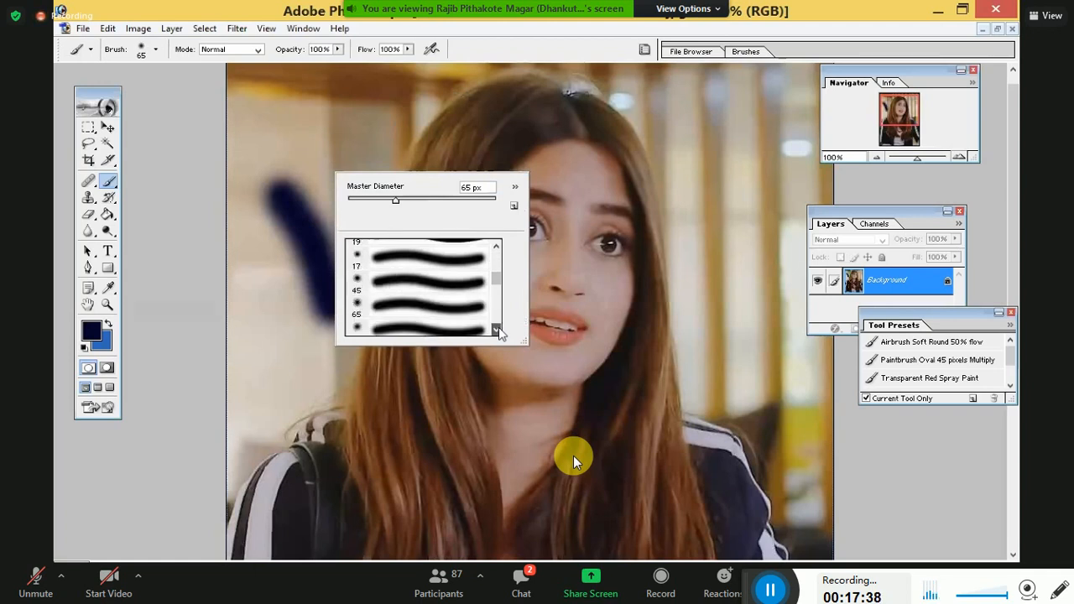
left_click(496, 330)
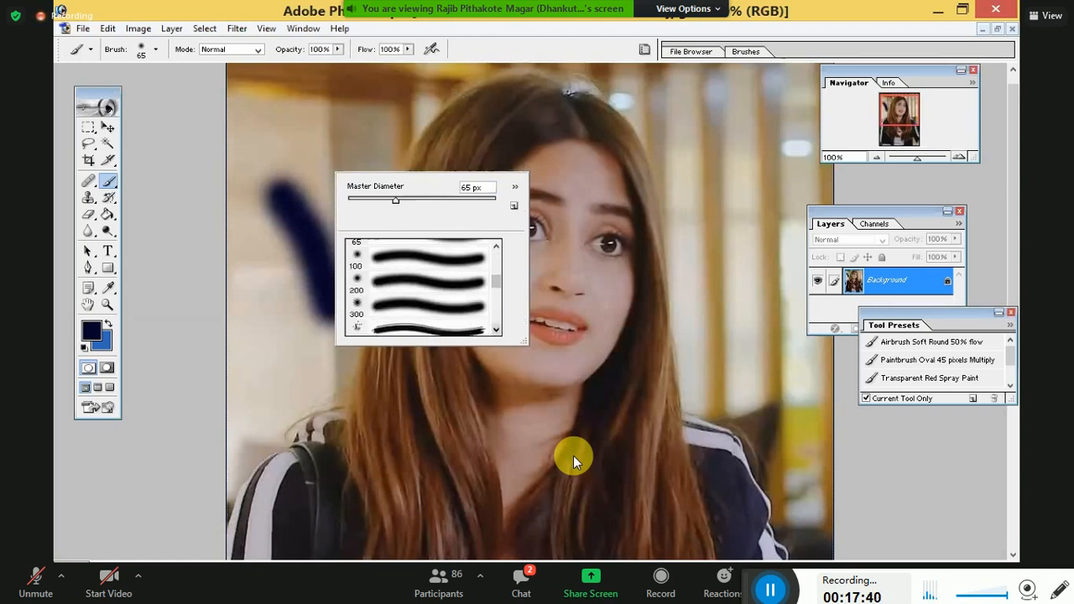
left_click(429, 328)
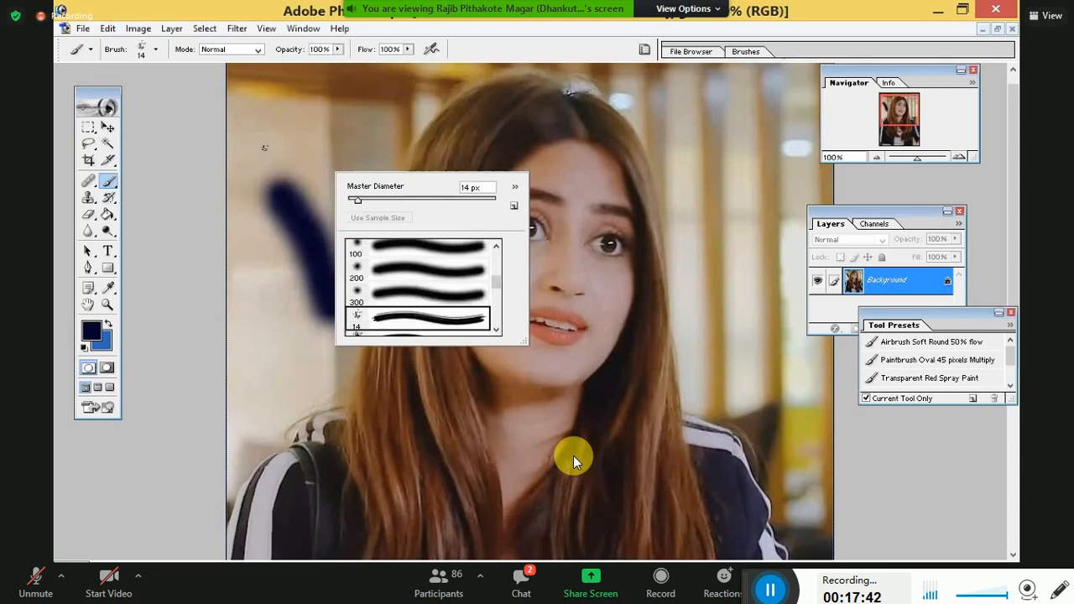
left_click_drag(261, 136, 317, 207)
left_click_drag(281, 112, 337, 175)
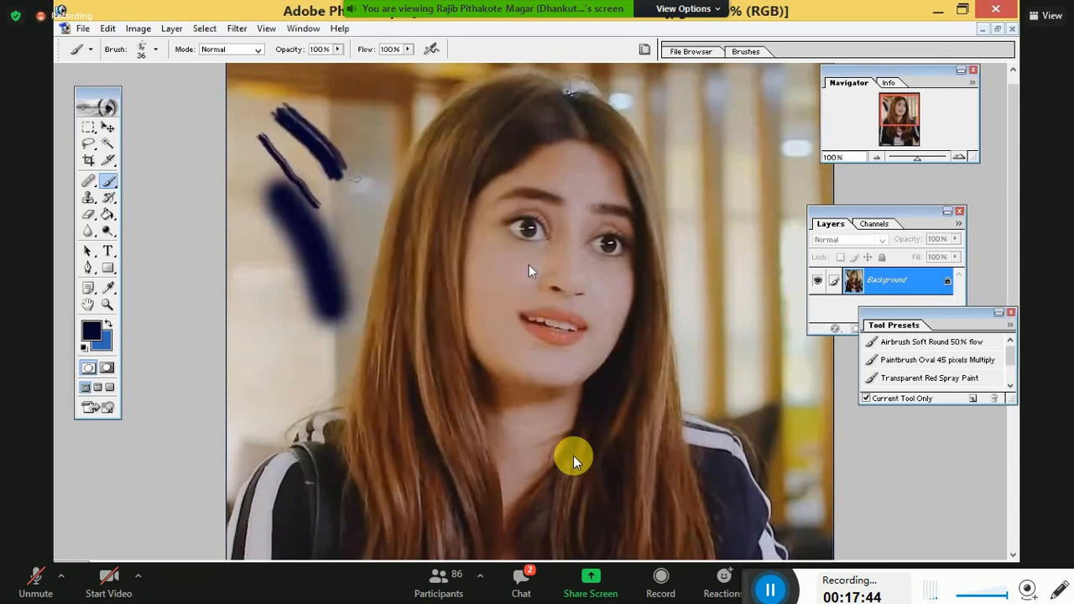
- Choose the 24 px textured brush preset and paint a diagonal stroke along the photo's left edge
right_click(542, 315)
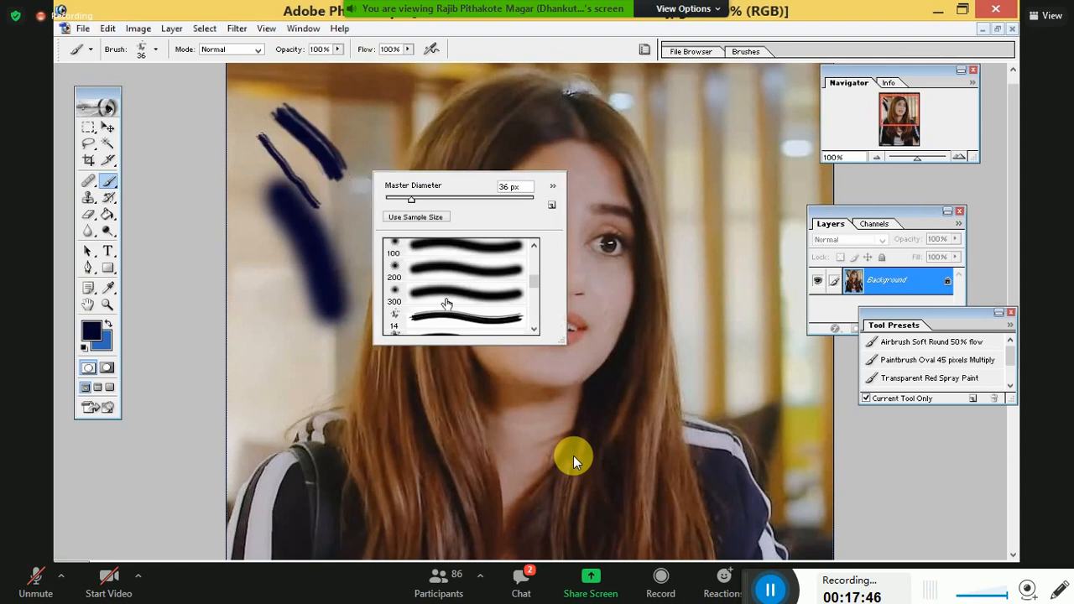
scroll(447, 304, "down", 1)
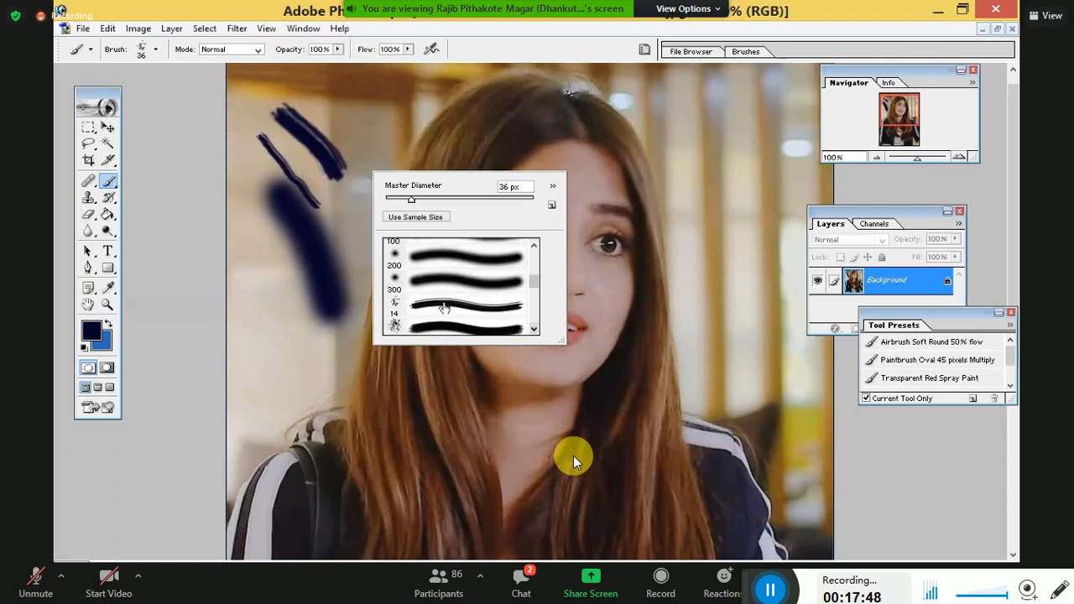
left_click(466, 325)
left_click_drag(228, 195, 300, 295)
- Choose the 23 px rough brush preset and paint one stroke below the others and a near-vertical one beside the woman's hair
right_click(333, 217)
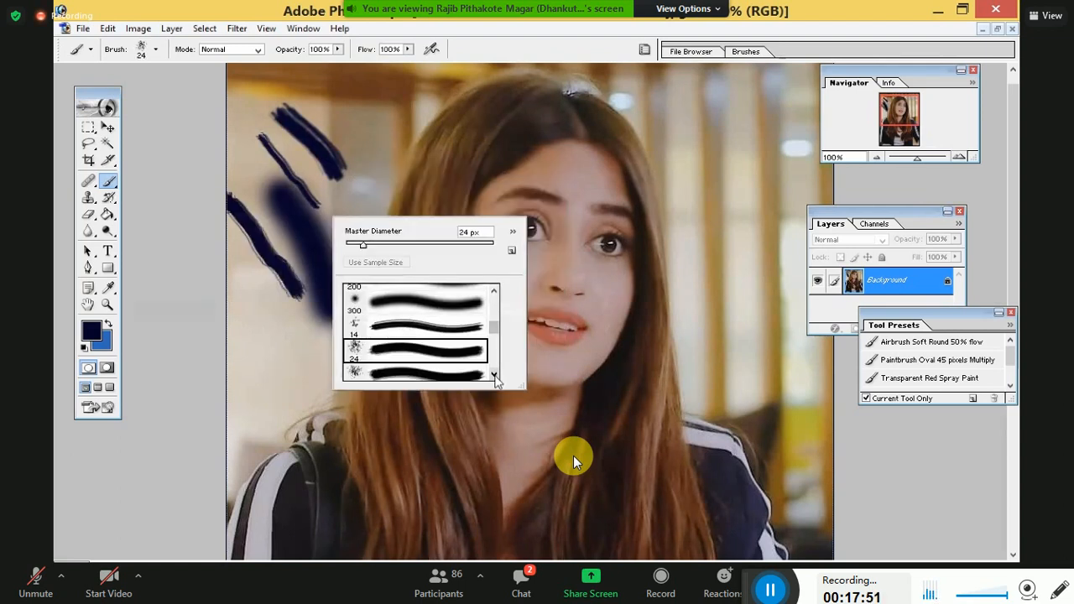
left_click(495, 376)
left_click(420, 355)
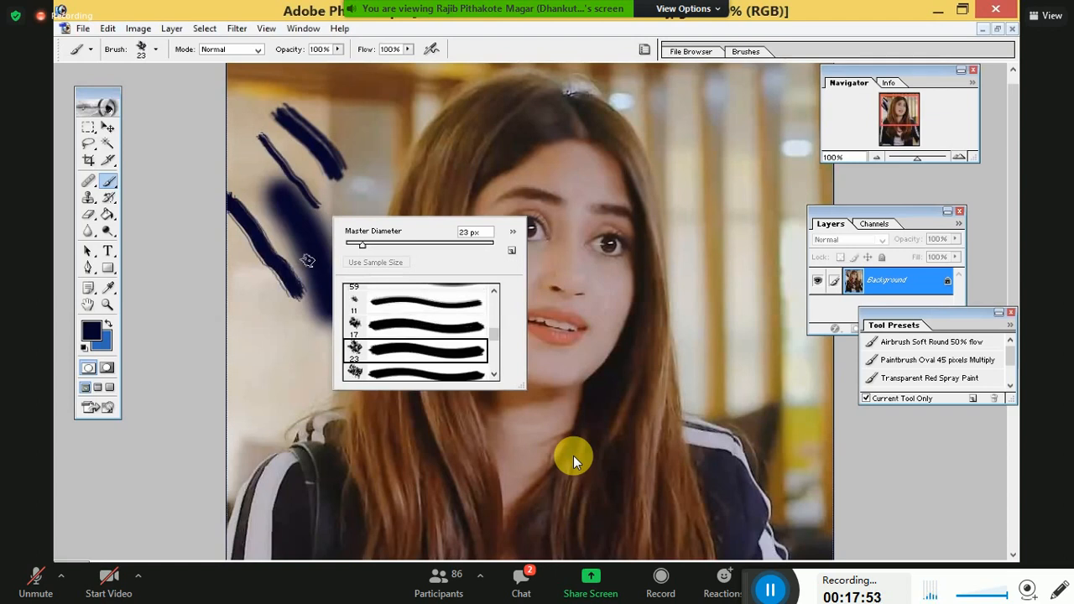
left_click_drag(236, 297, 354, 379)
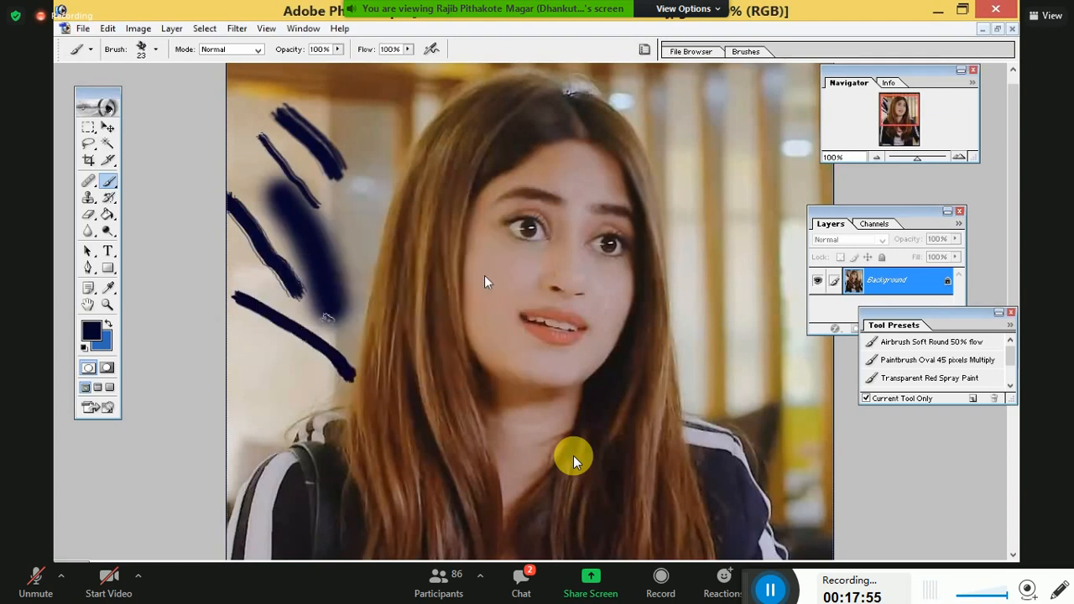
left_click_drag(374, 145, 358, 231)
- Choose the 33 px soft brush preset, set its diameter to 106 px and paint a stroke across the woman's chin and neck
right_click(357, 217)
left_click(516, 374)
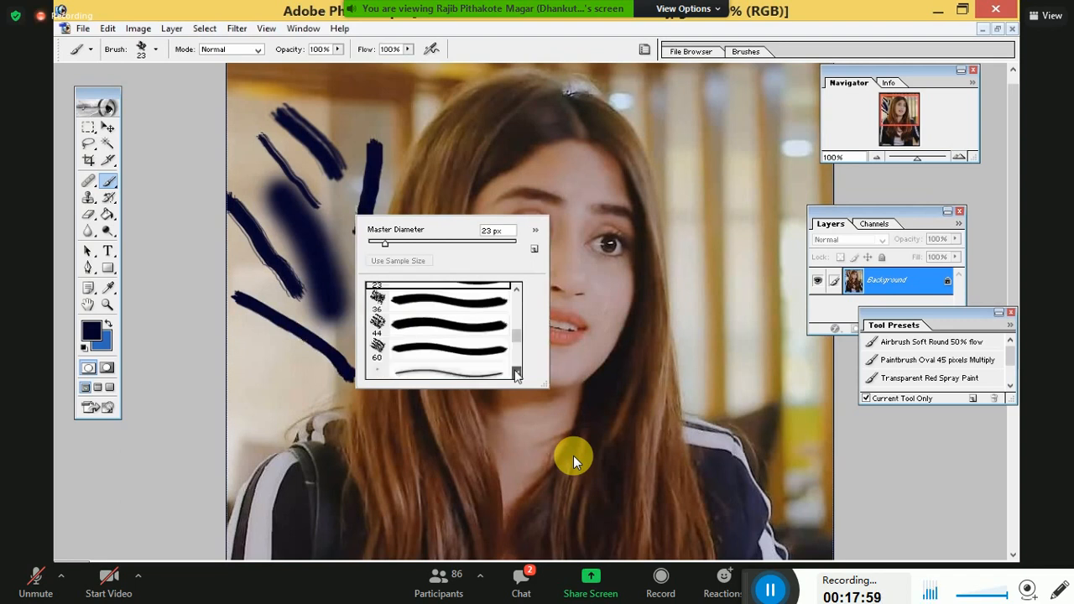
left_click(516, 373)
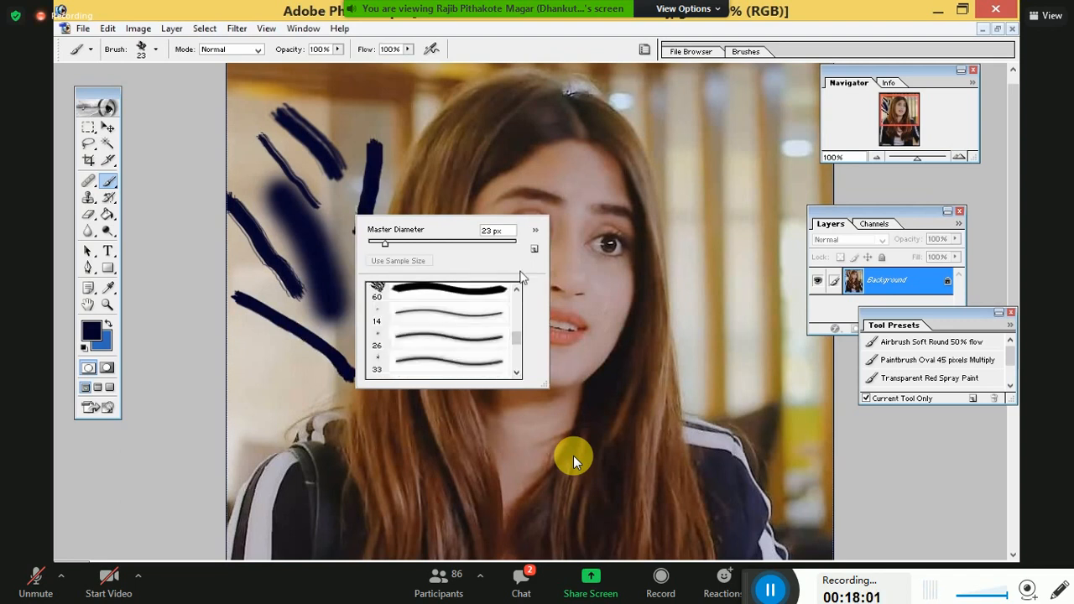
right_click(757, 297)
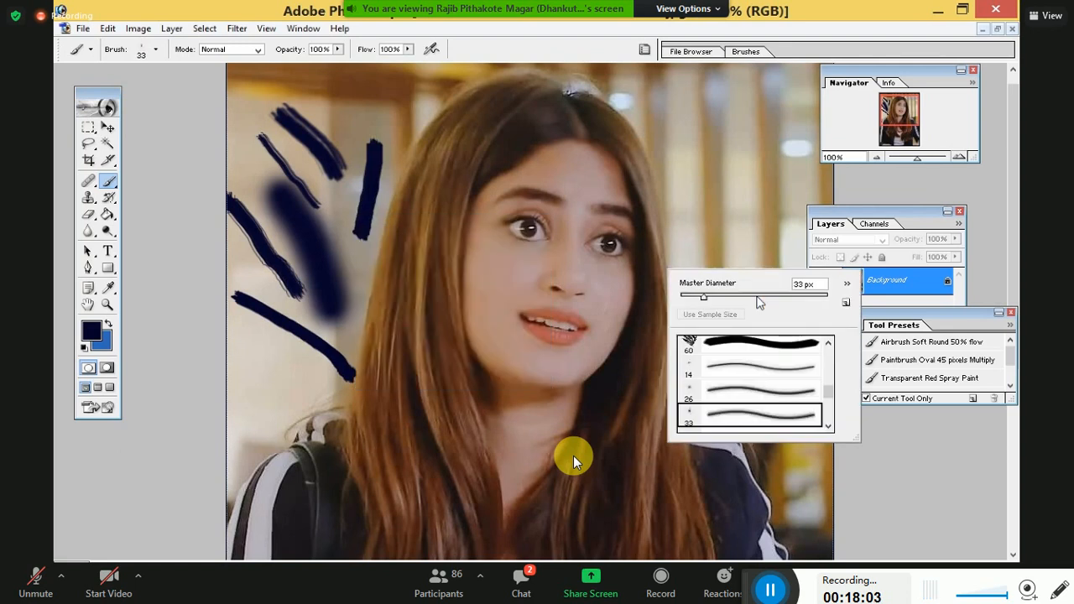
left_click(757, 297)
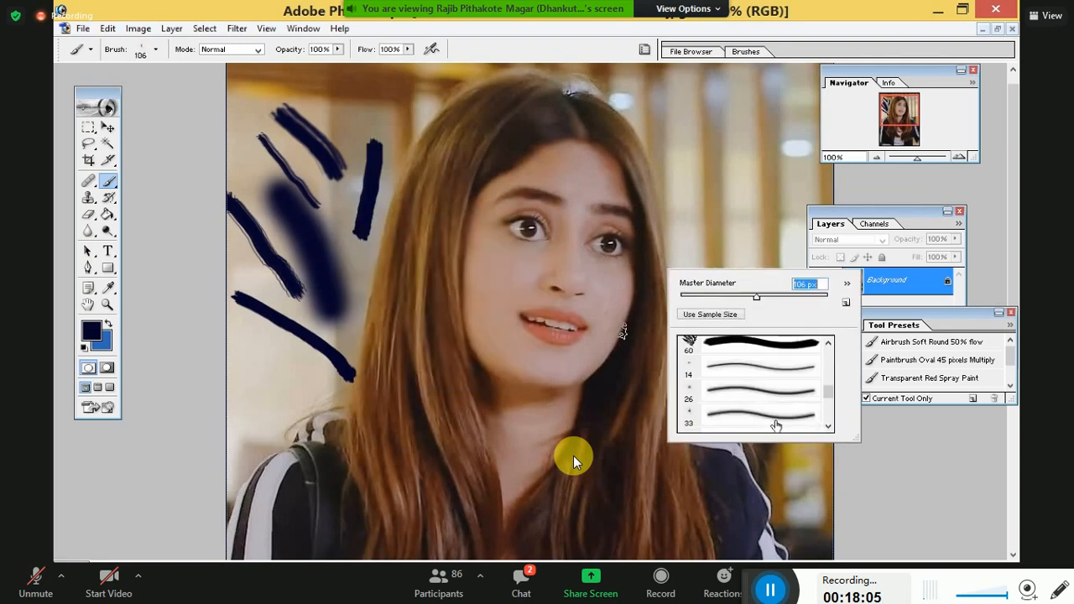
left_click_drag(415, 369, 606, 404)
- Browse the brush presets, choose the 39 px spatter brush and paint scattered strokes across the woman's cheek and mouth and beside her hair
right_click(645, 328)
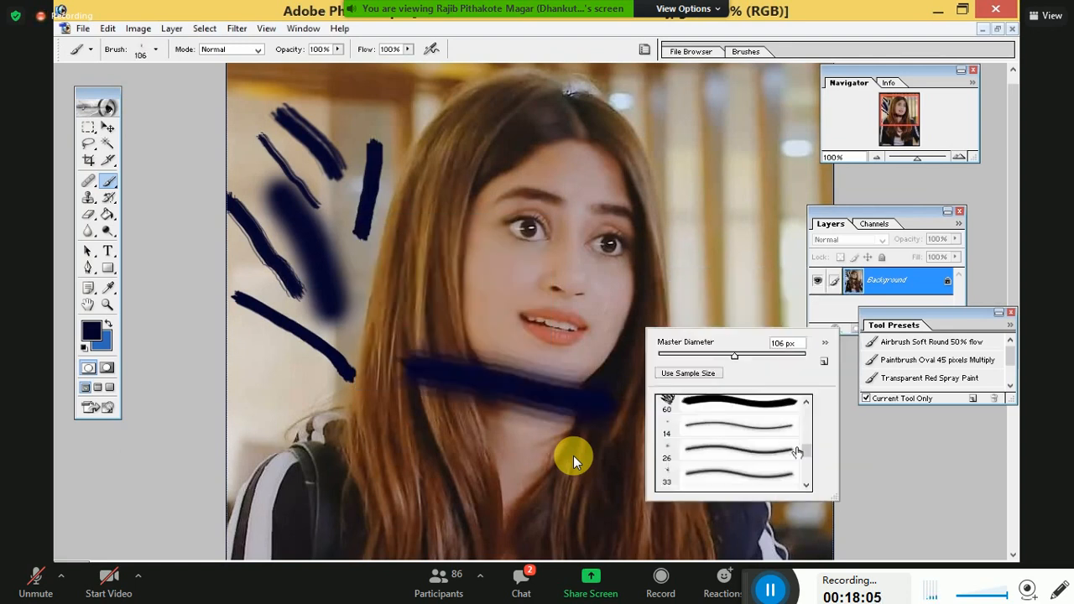
left_click(807, 402)
left_click(807, 403)
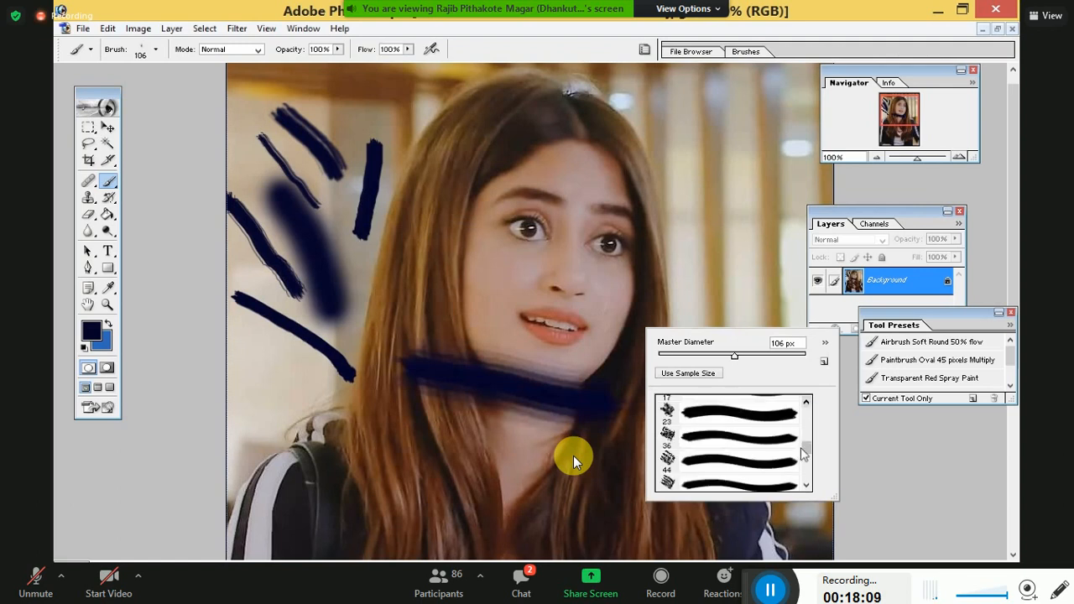
left_click_drag(805, 446, 806, 466)
left_click(807, 403)
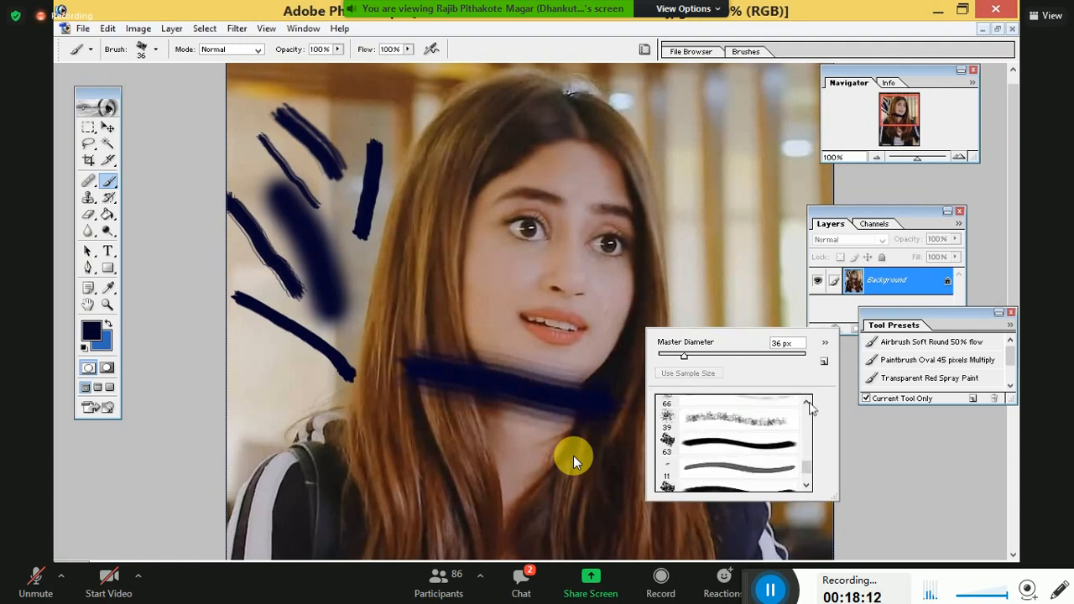
left_click(806, 403)
left_click(806, 402)
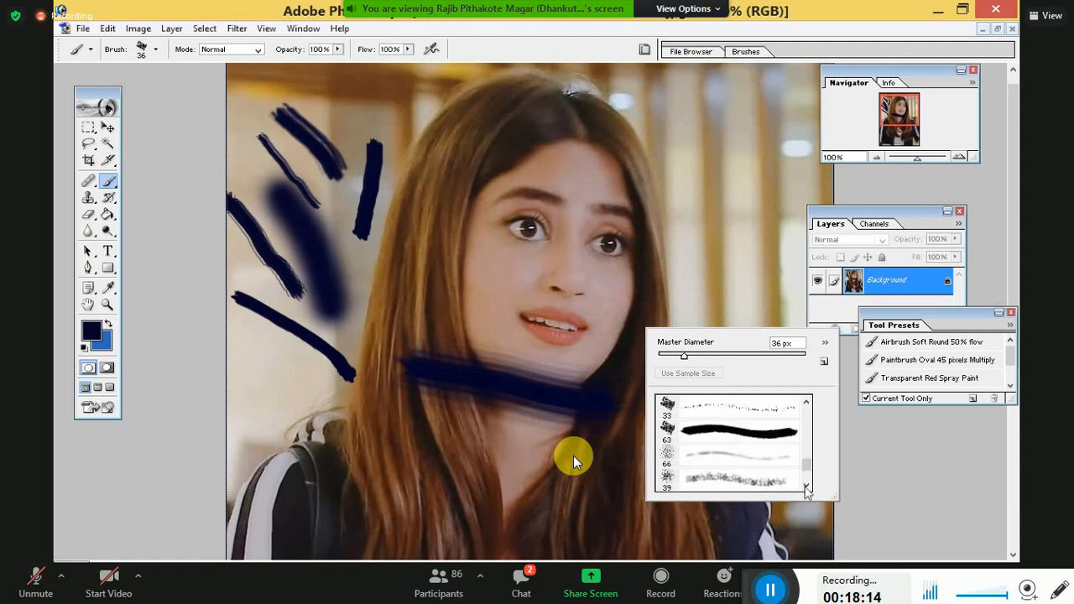
left_click(806, 486)
left_click(806, 486)
left_click(806, 486)
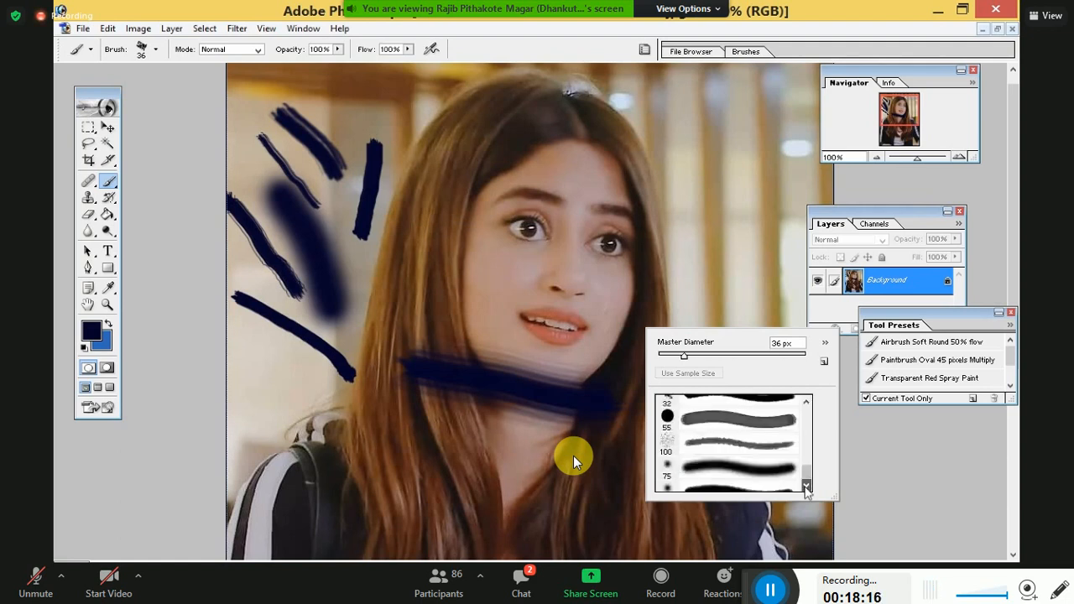
left_click(807, 486)
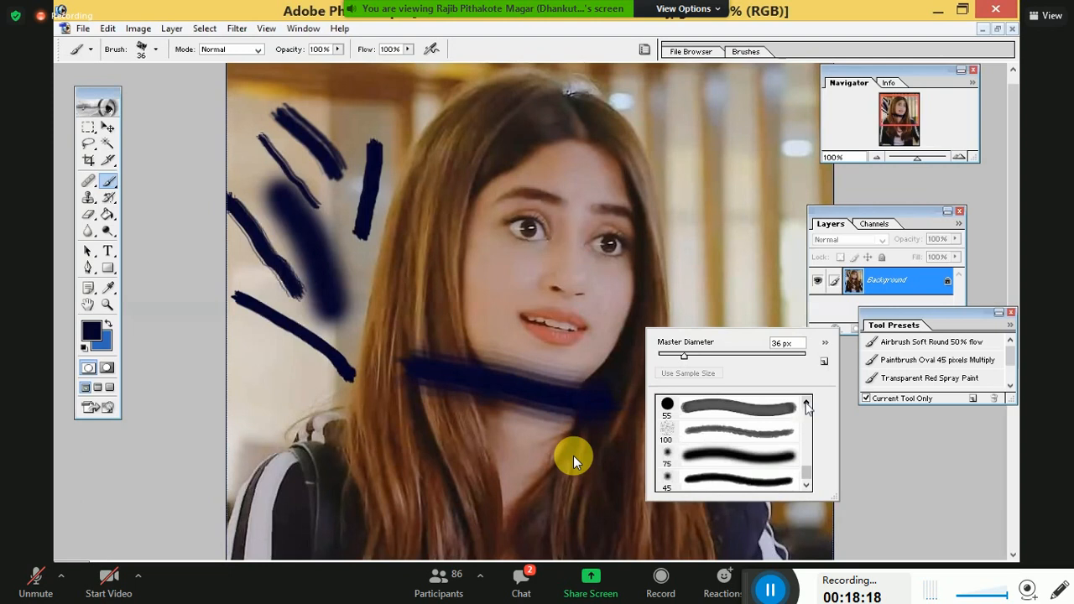
left_click(806, 405)
left_click(807, 404)
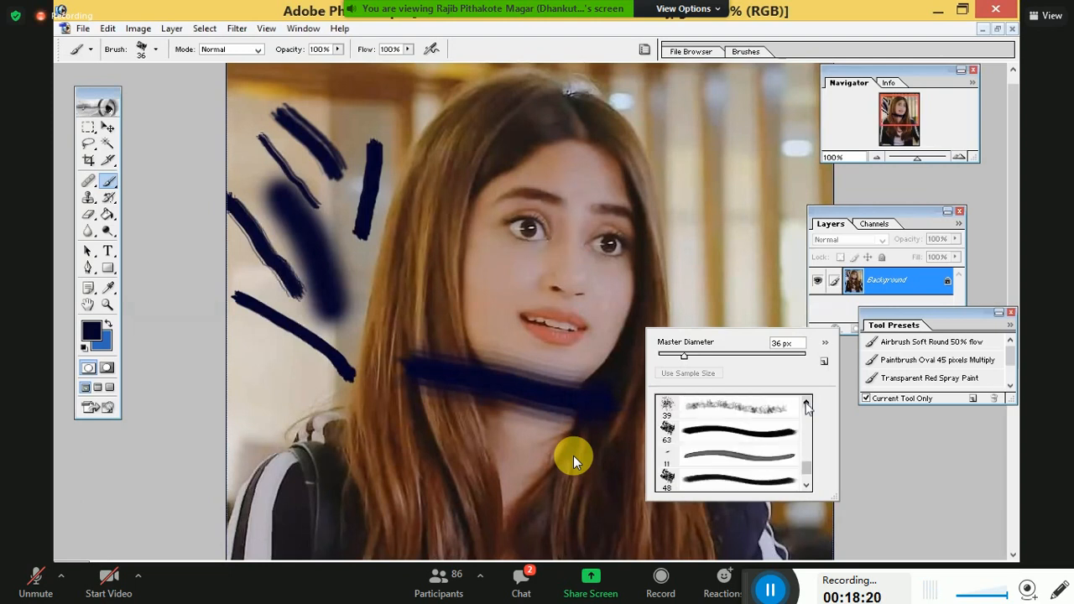
left_click(807, 405)
left_click(806, 404)
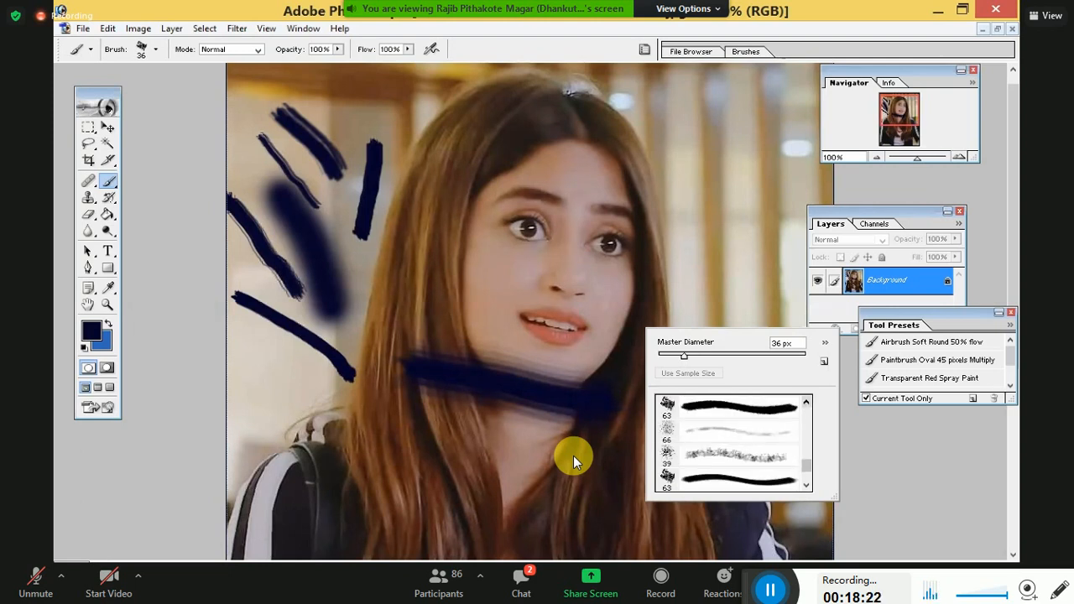
left_click(738, 456)
left_click_drag(459, 262, 570, 336)
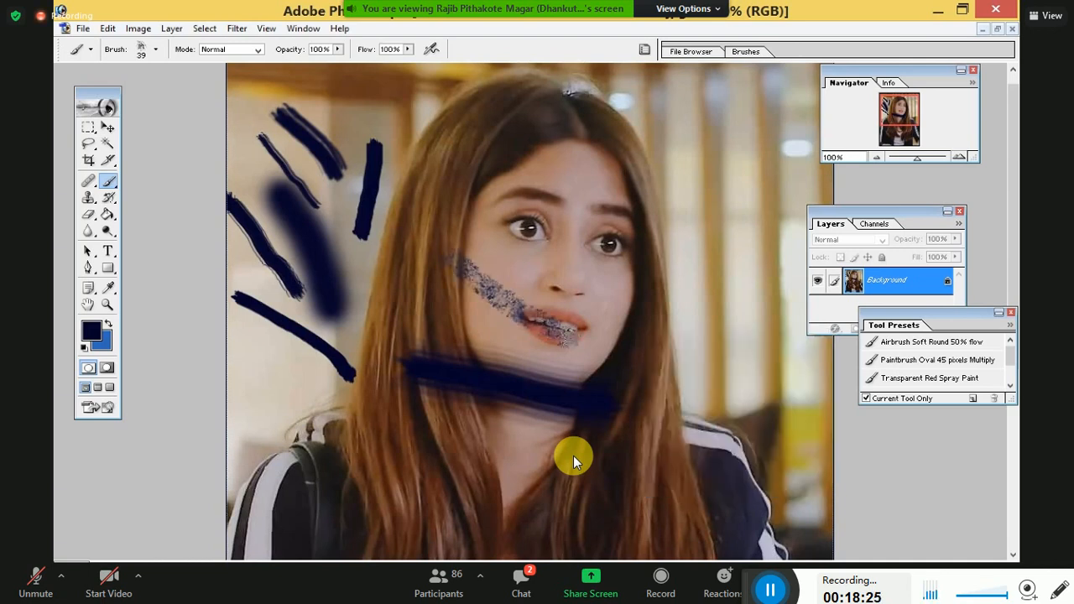
mouse_move(659, 220)
left_mouse_down()
mouse_move(696, 127)
mouse_move(732, 176)
left_mouse_up()
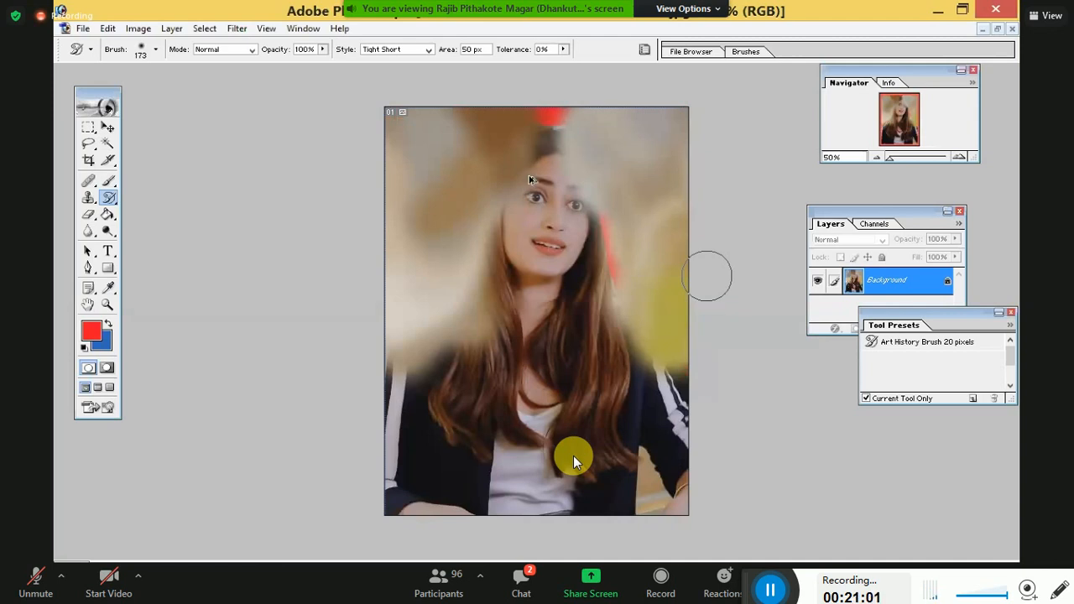
- Undo the Art History Brush strokes around the woman to restore the red background, and open the brush's opacity setting
key("ctrl+alt+z")
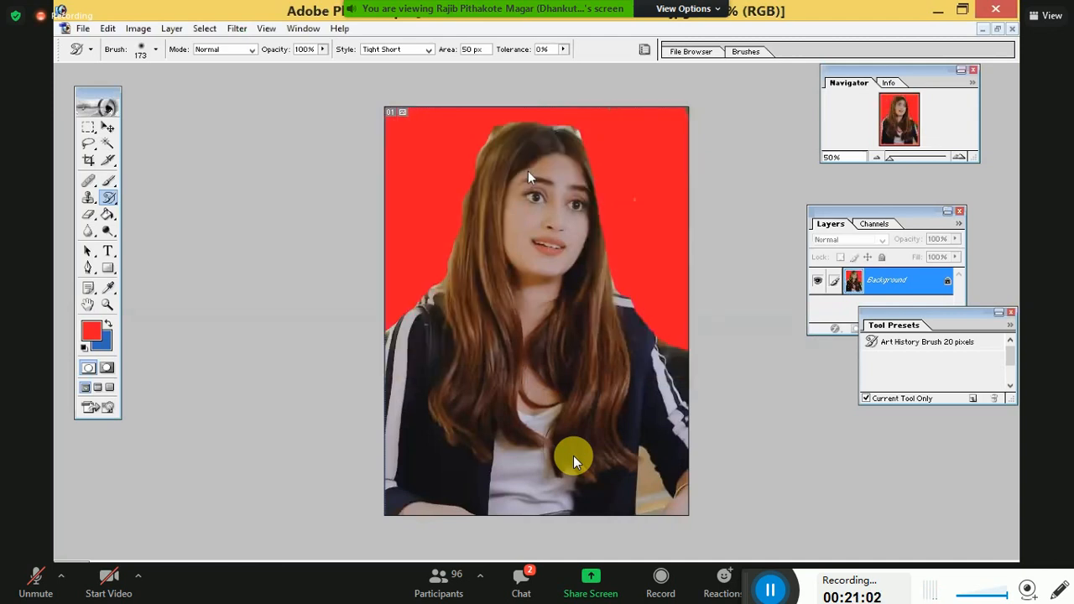
left_click(323, 50)
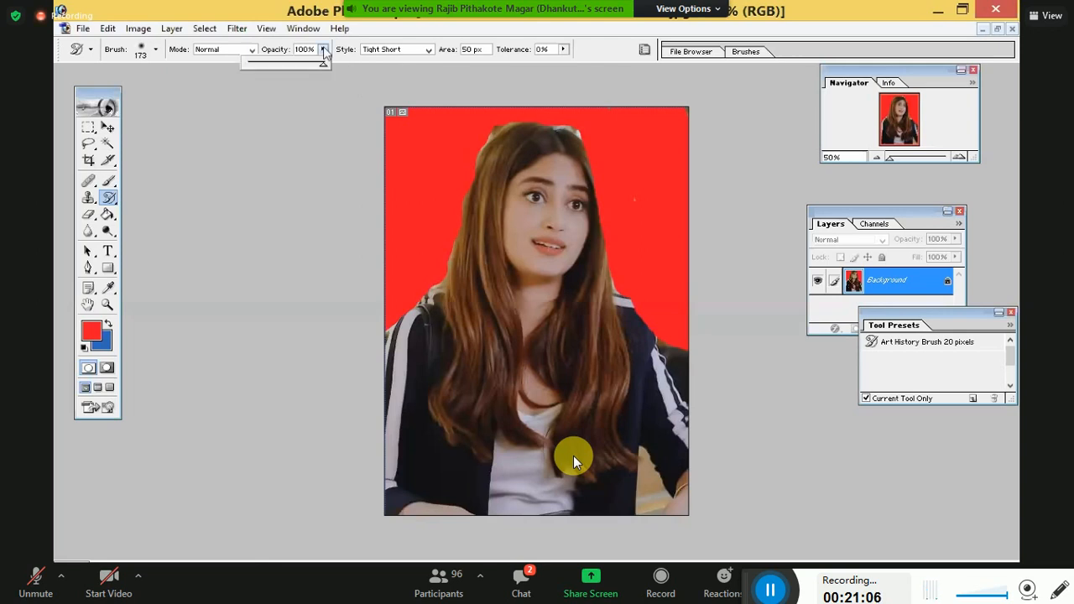
left_click(325, 51)
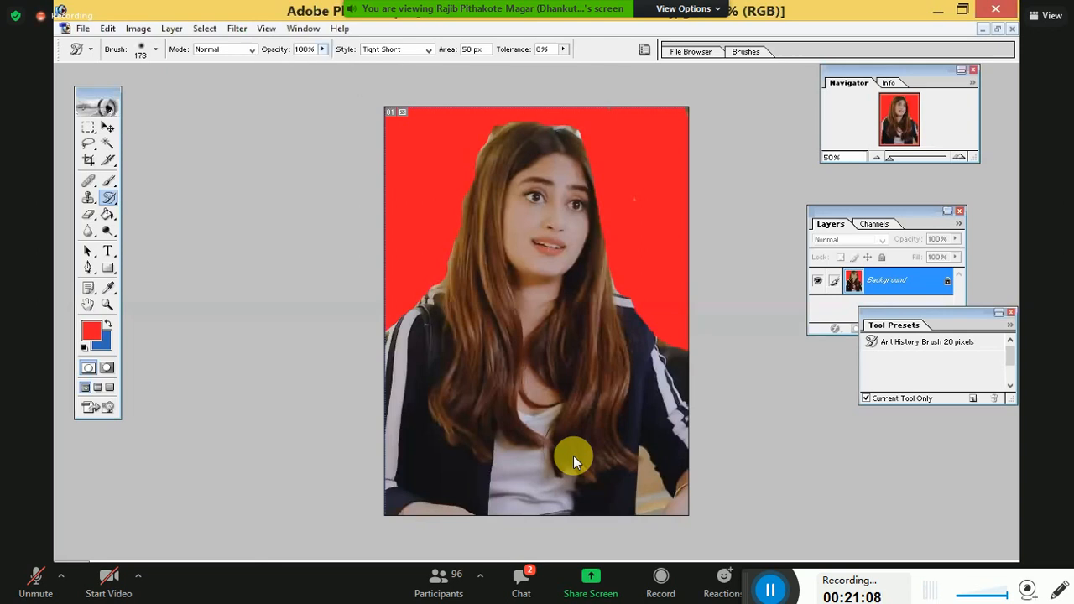
left_click(324, 50)
left_click_drag(285, 77, 274, 65)
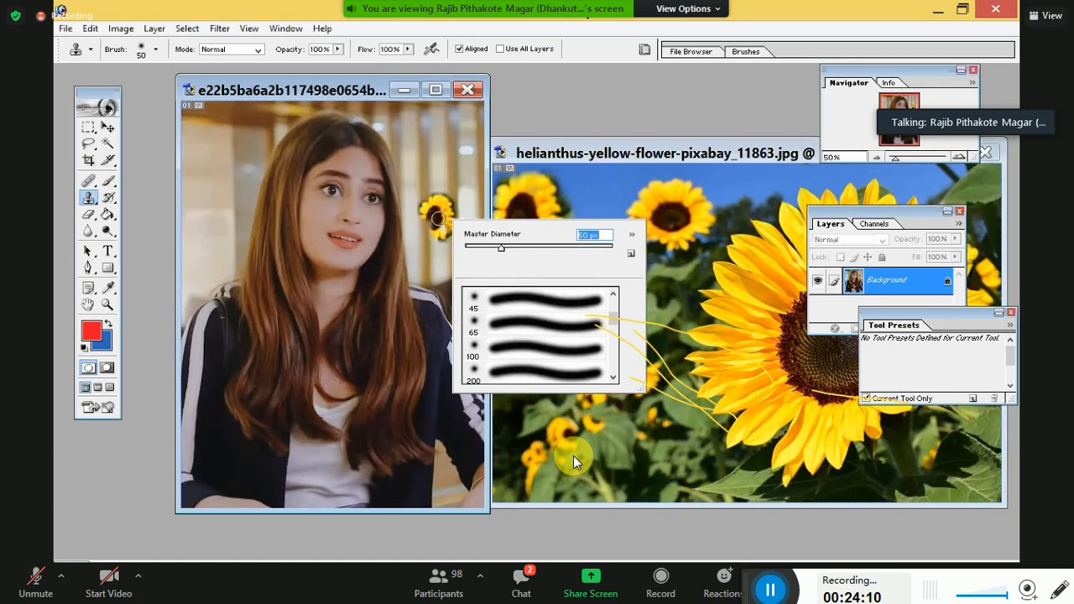
- Clone sunflowers onto the background beside the woman's hair with the 50 px Clone Stamp
mouse_move(438, 218)
left_mouse_down()
mouse_move(454, 223)
mouse_move(438, 238)
mouse_move(465, 241)
mouse_move(476, 219)
mouse_move(434, 175)
mouse_move(467, 155)
left_mouse_up()
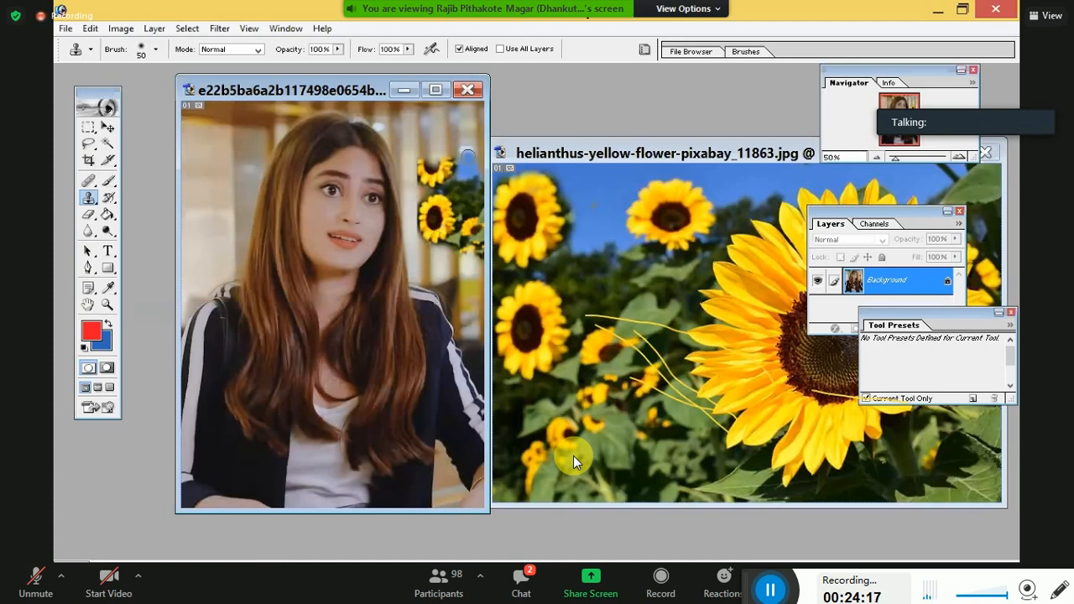
left_click_drag(443, 222, 483, 285)
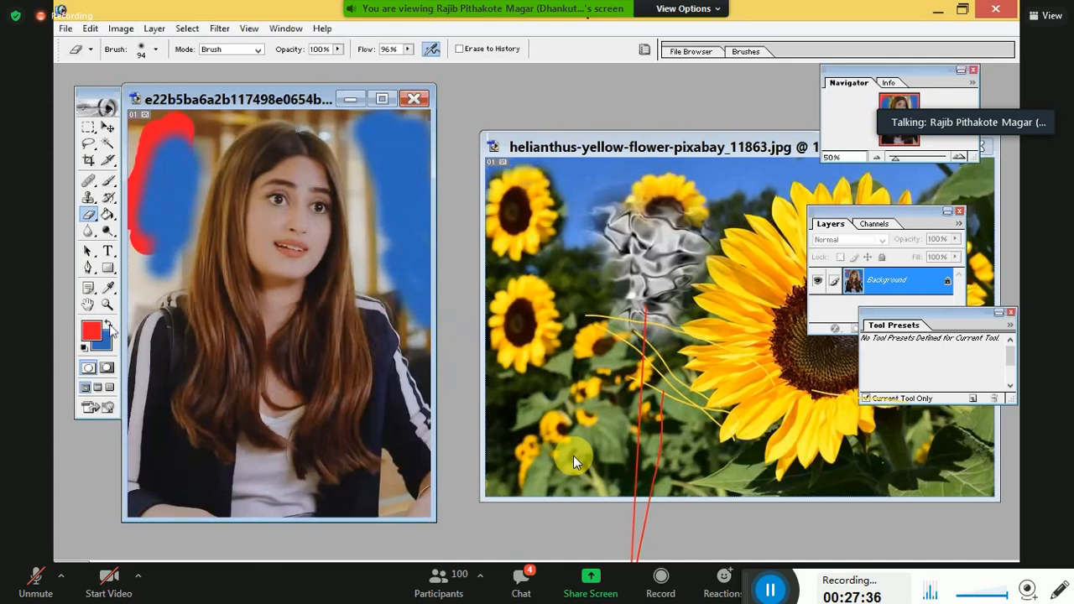
- Swap the red foreground and blue background colours back and forth
key("x")
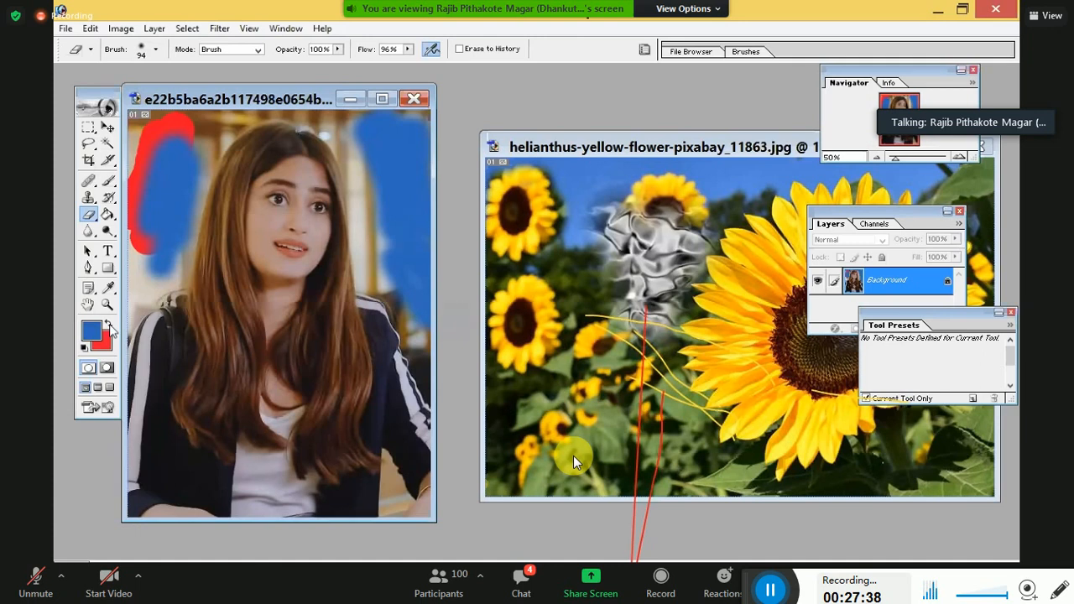
key("x")
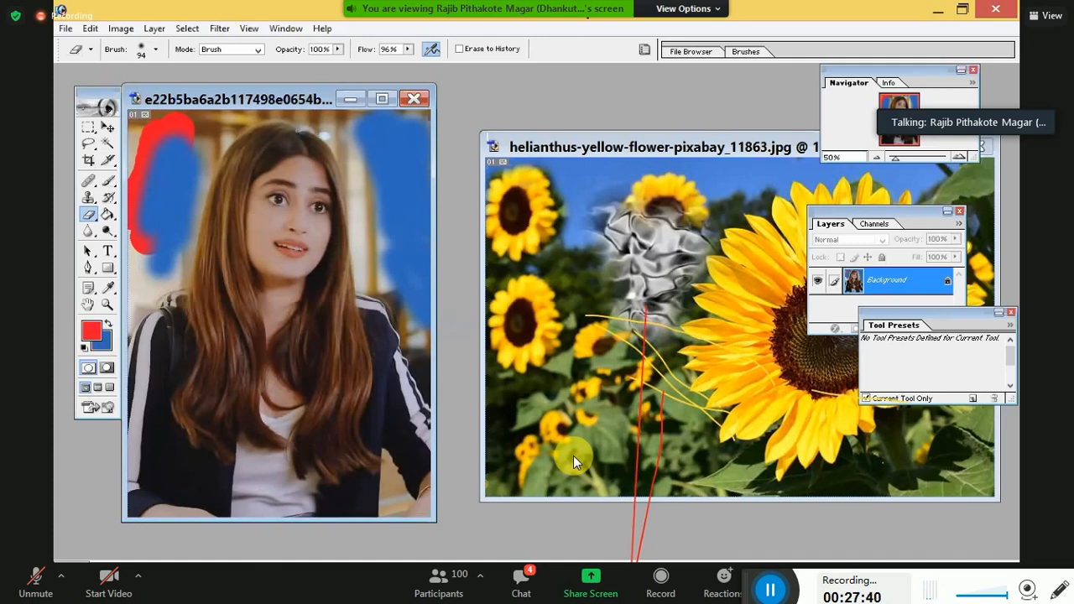
key("x")
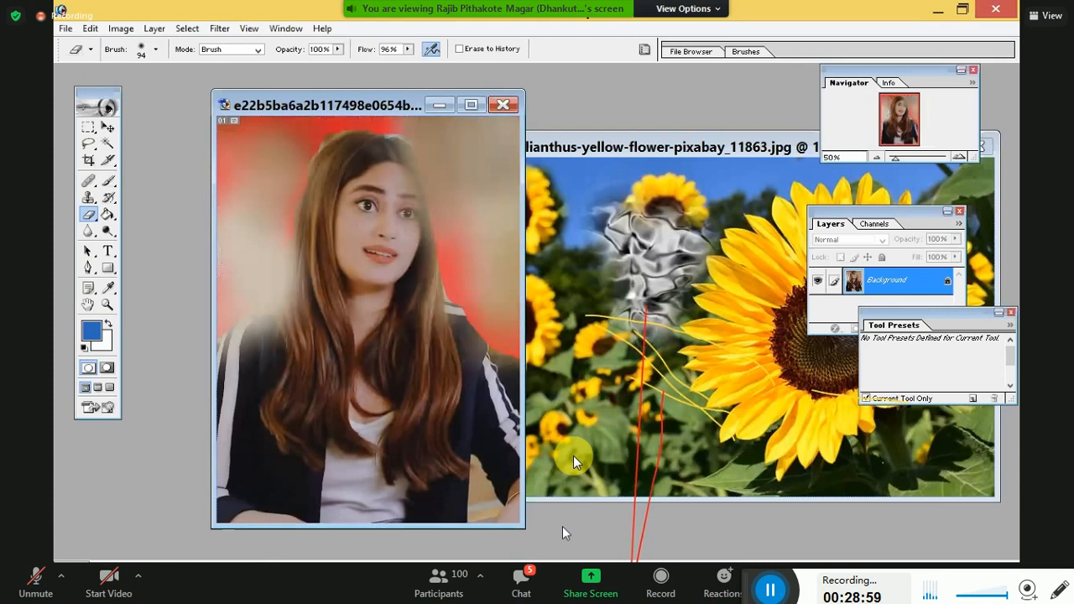
- Open the meeting chat in Zoom to read its messages
left_click(527, 591)
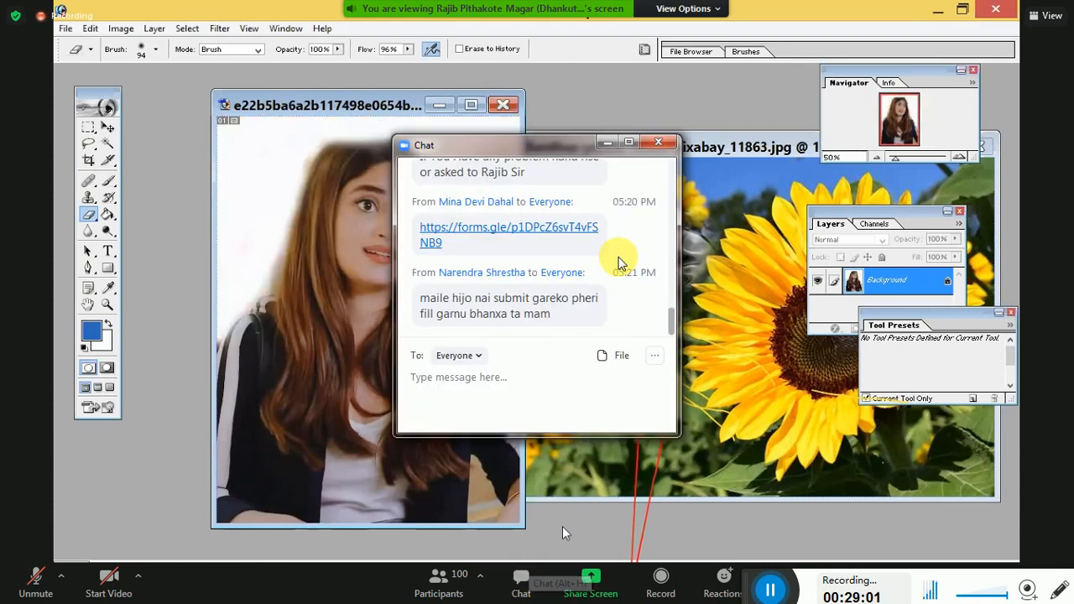
- Look back through the earlier messages in the meeting chat and close it
scroll(609, 266, "up", 5)
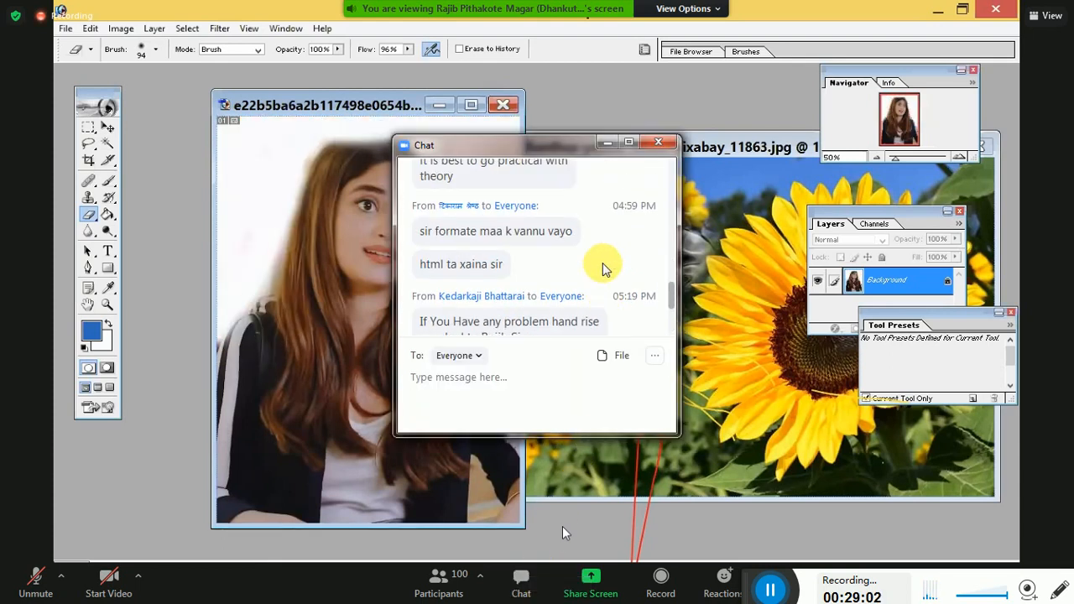
left_click(659, 142)
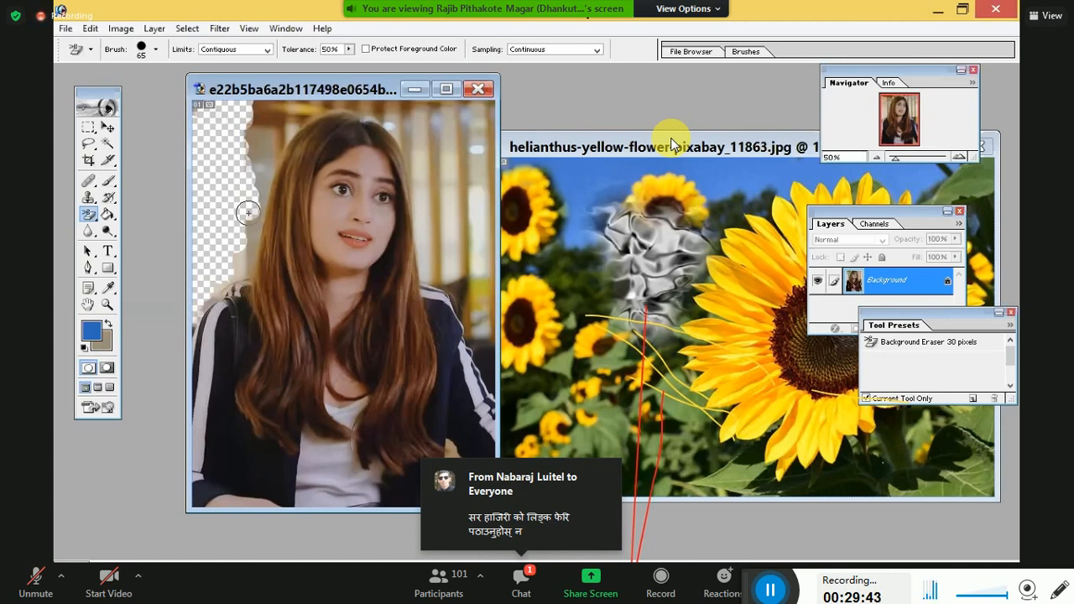
- Erase more of the background beside the woman's hair with the 65 px Background Eraser at 50% tolerance
left_click_drag(247, 212, 247, 262)
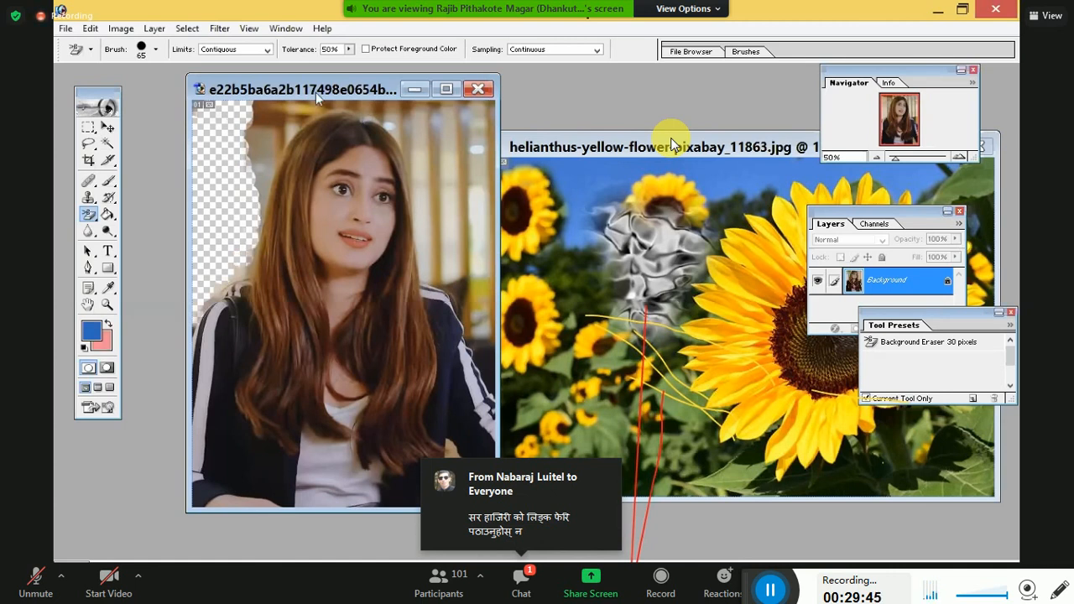
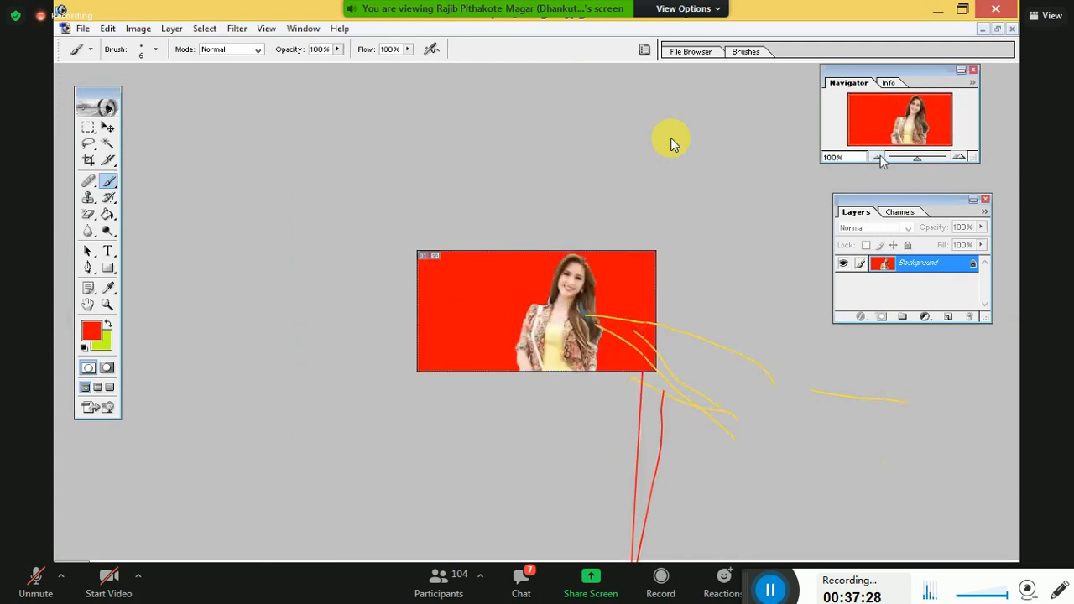
- Open depositphotos_98861148-stock-illustration-doodle-art-flowers.jpg from the Training folder
left_click(958, 157)
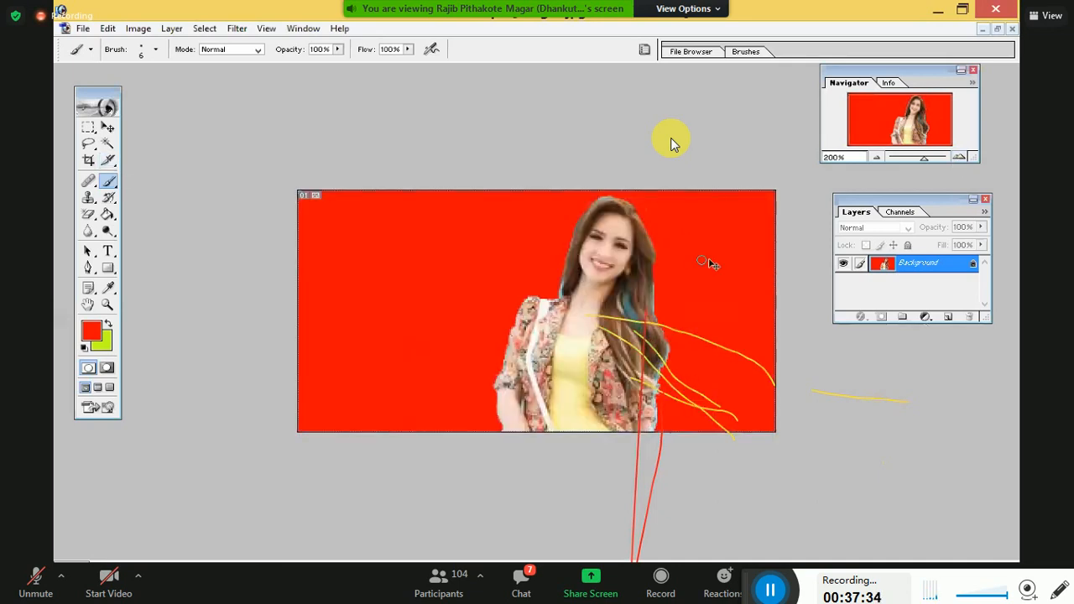
key("ctrl+o")
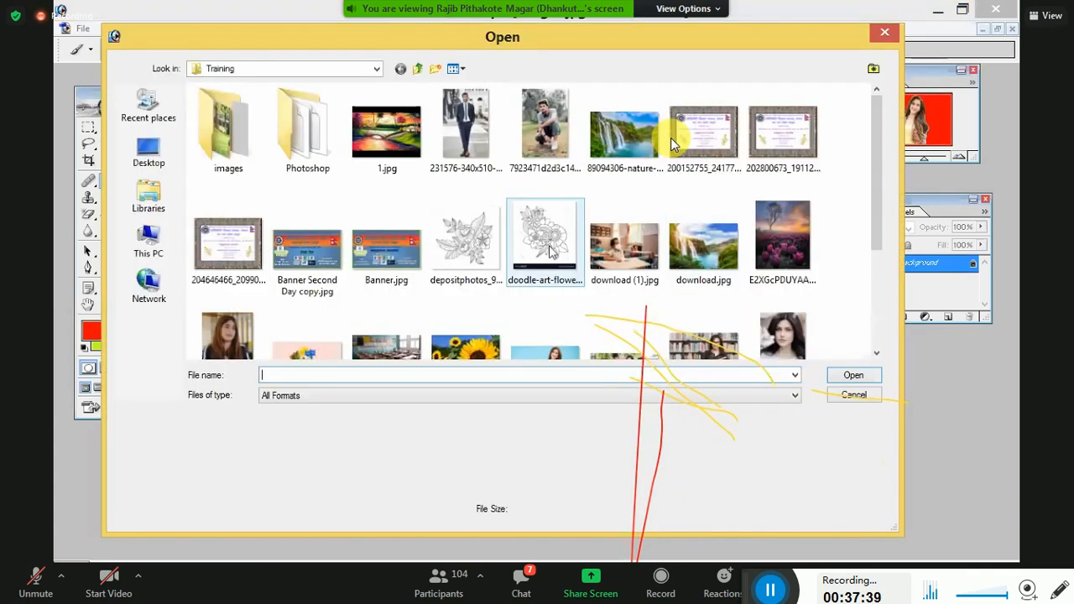
left_click(466, 244)
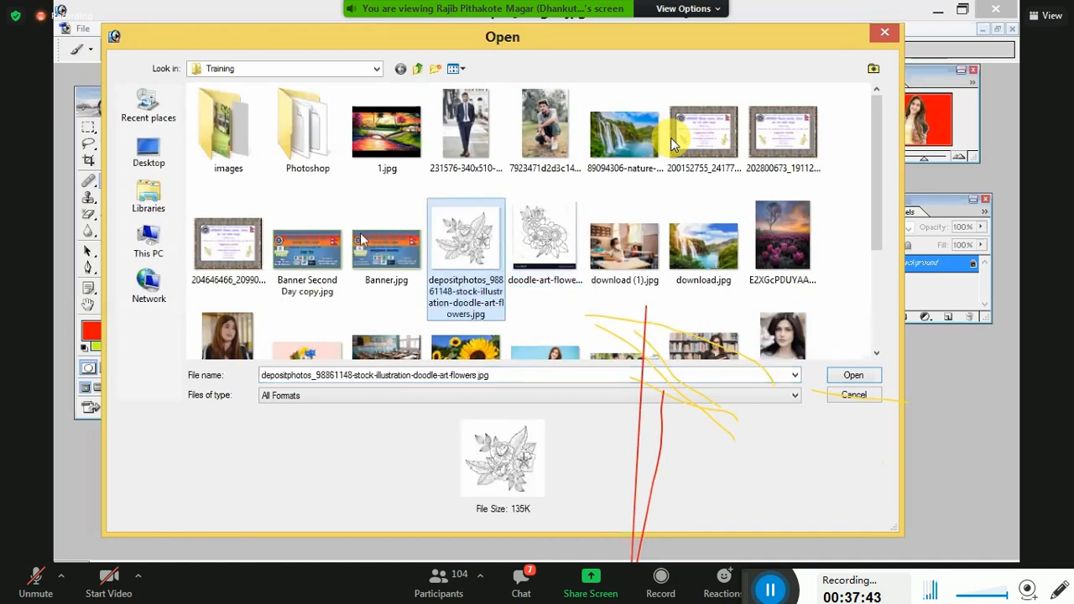
left_click(852, 375)
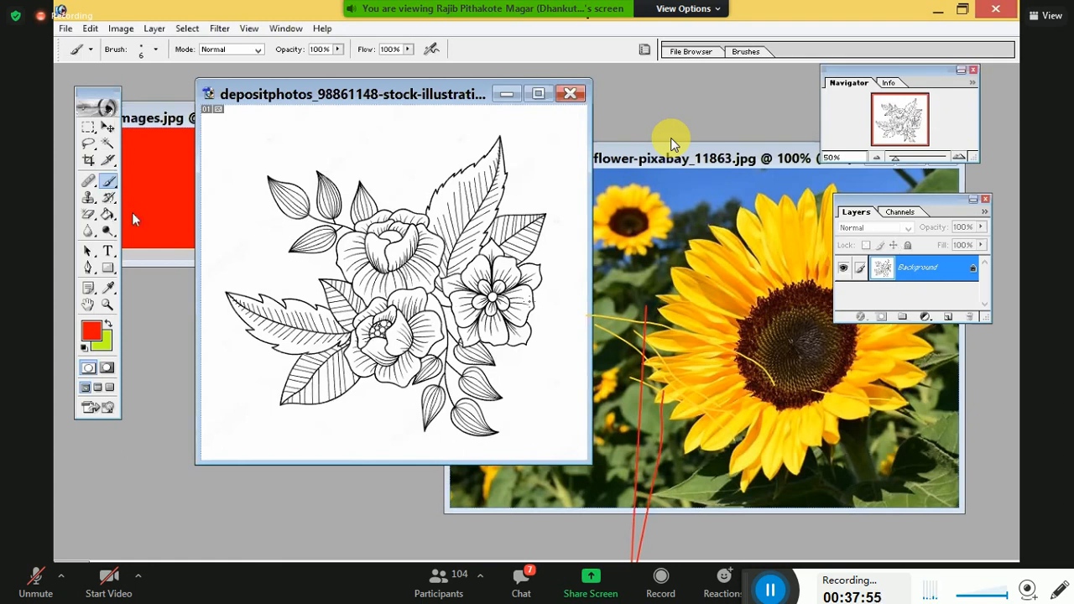
- Fill a petal of the upper flower in the line drawing with red, hex F00A00, using the Paint Bucket
left_click(107, 214)
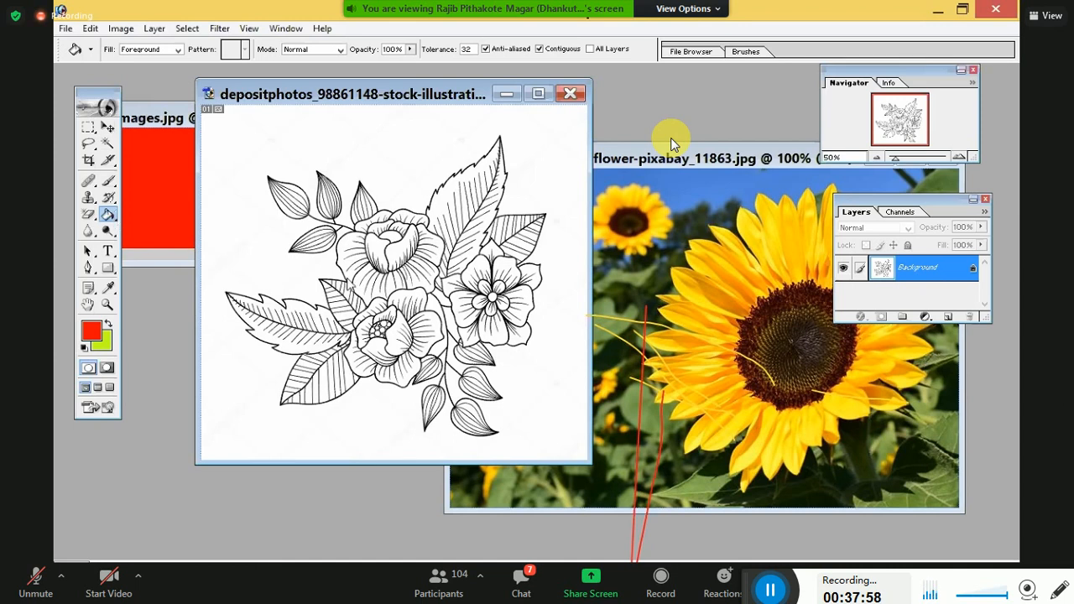
left_click(93, 330)
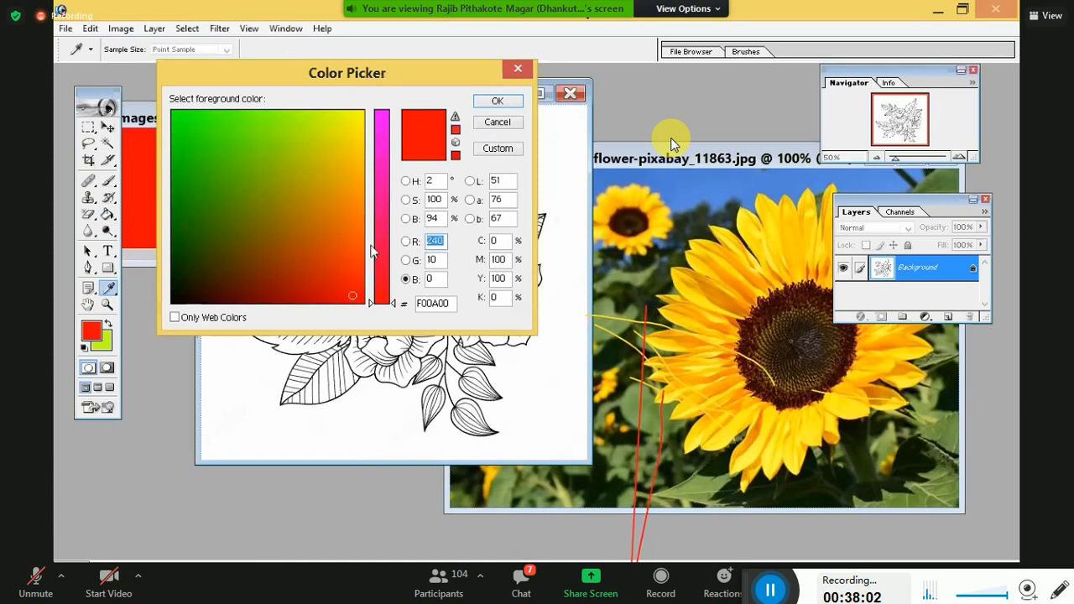
key("Return")
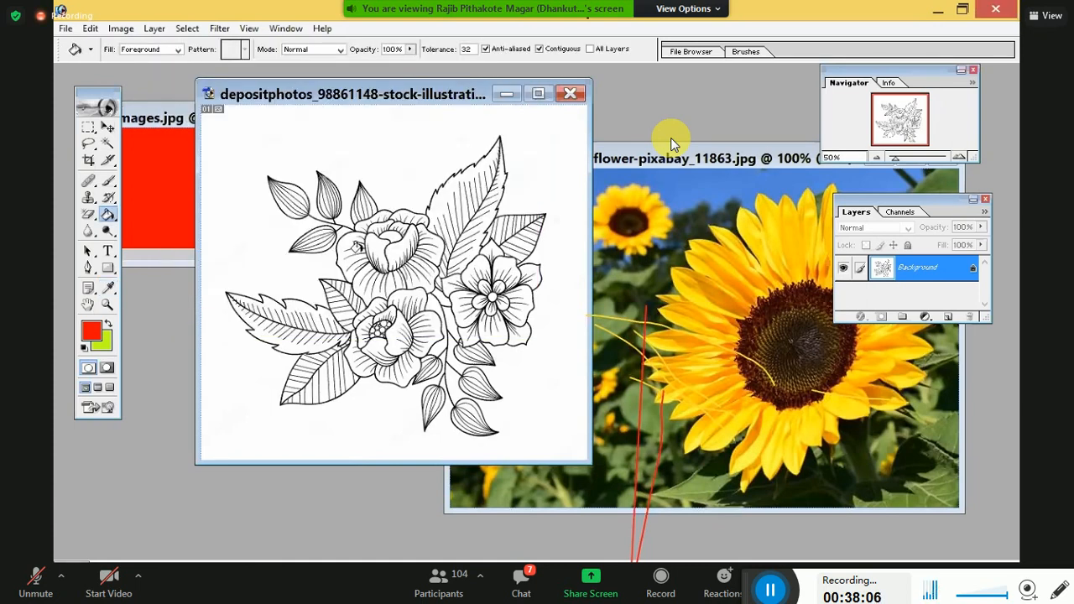
left_click(337, 266)
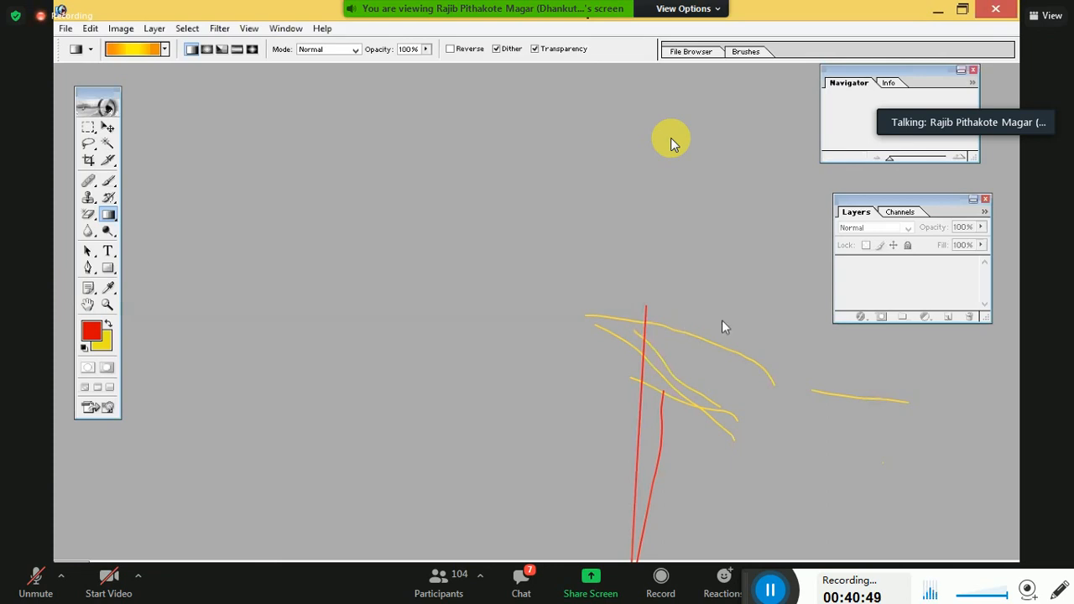
- Open the library photo Les bourses pour les étudiants étrangers.jpg from the Training folder
double_click(721, 163)
left_click(64, 28)
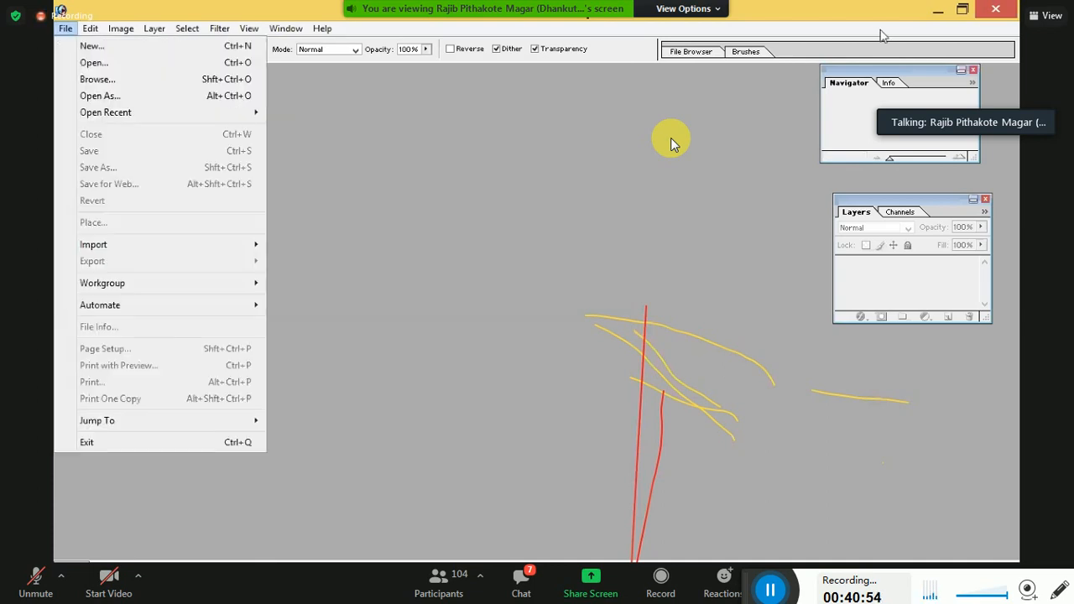
left_click(238, 97)
key("Escape")
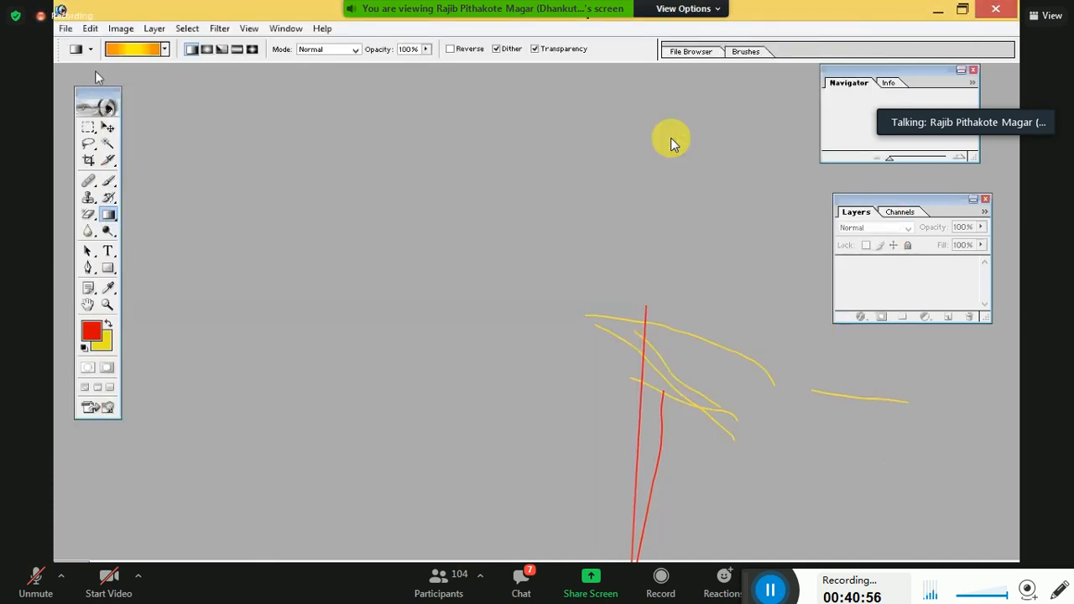
left_click(65, 29)
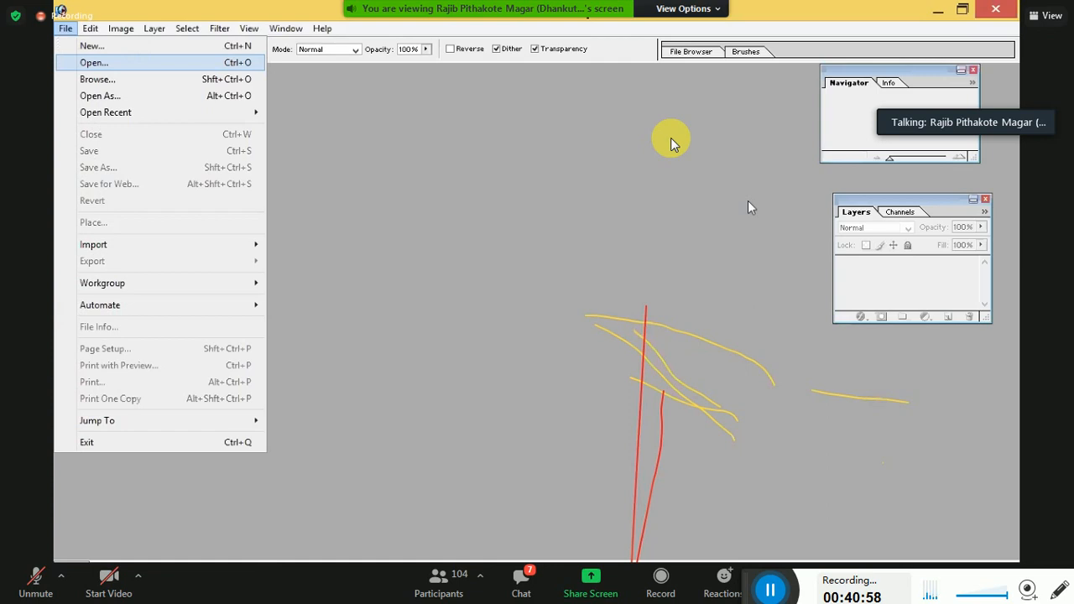
key("Return")
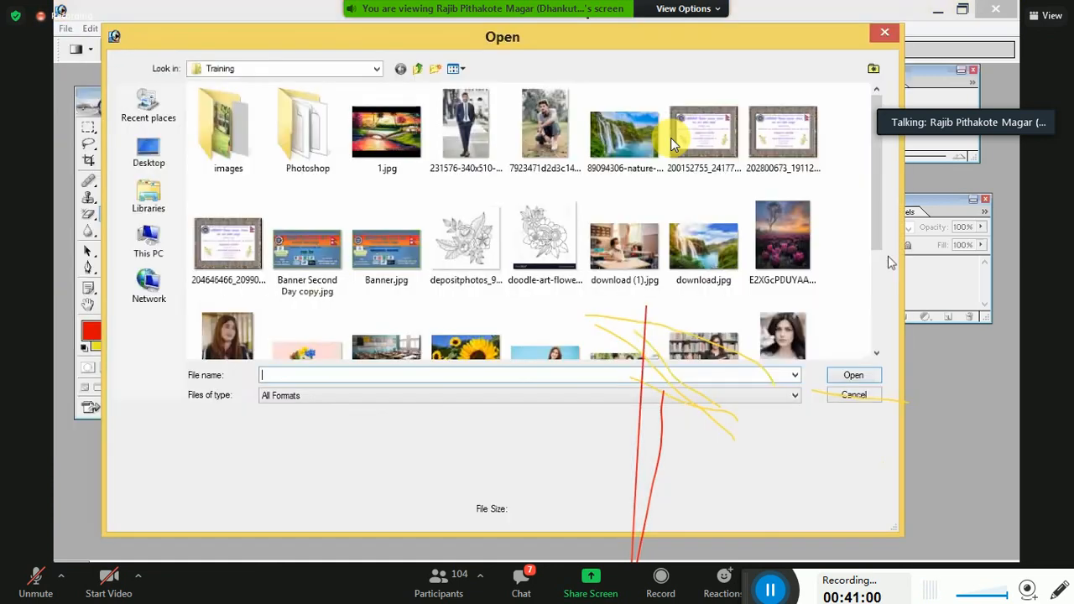
scroll(671, 144, "down", 2)
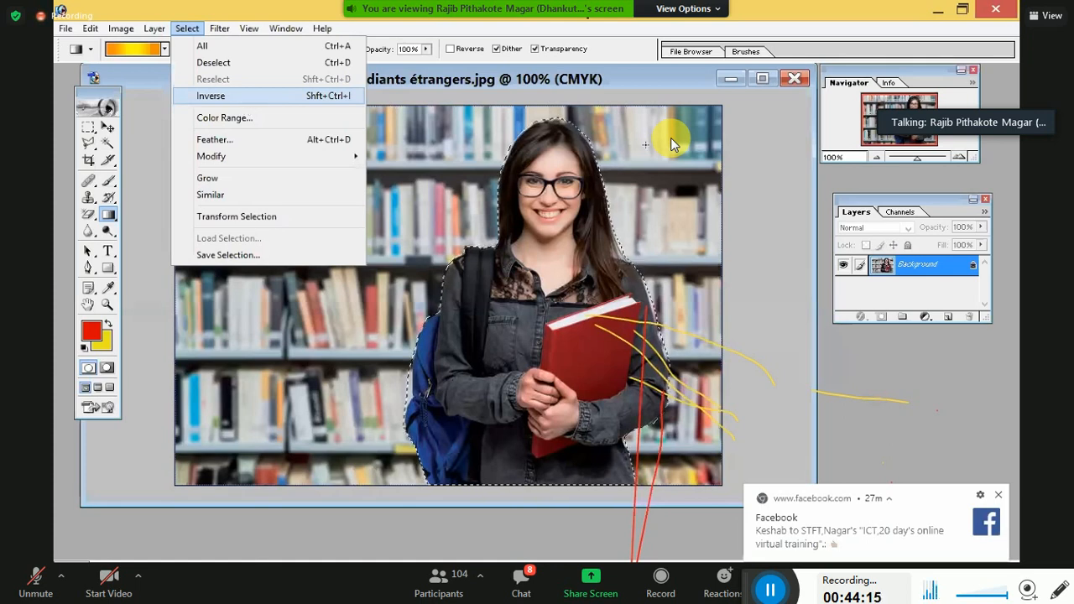
- Invert the selection around the woman and fill the library background with a diagonal rainbow spectrum gradient at 100% opacity
left_click(243, 100)
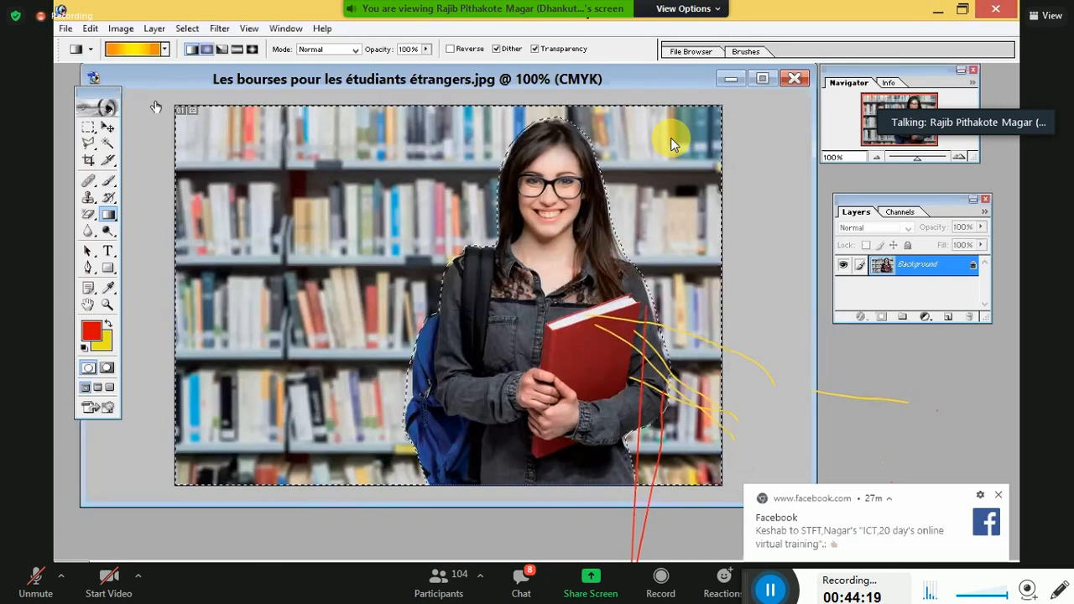
left_click(165, 49)
left_click(136, 128)
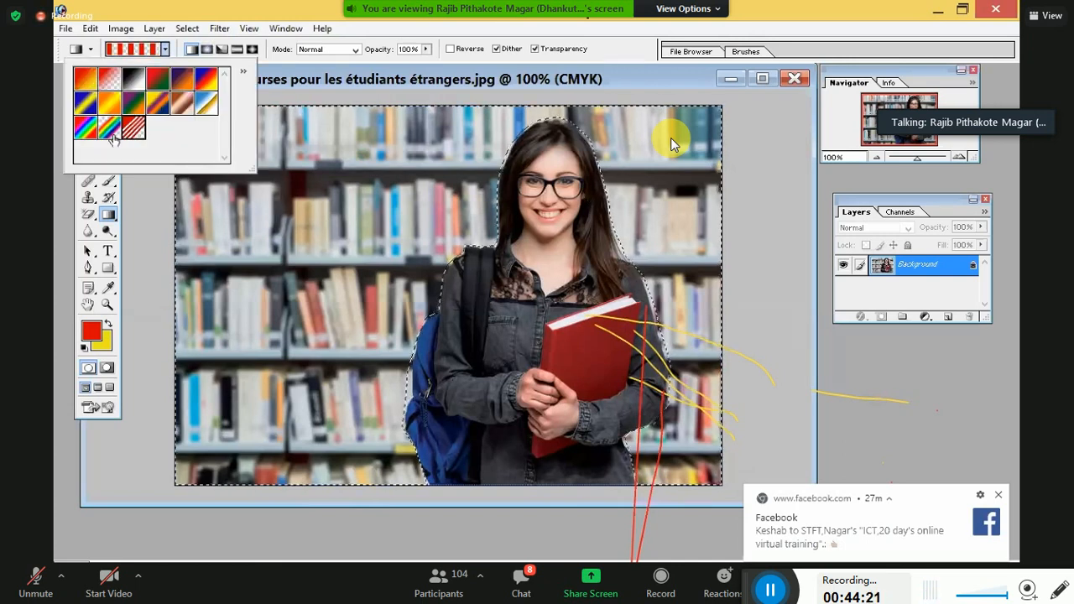
left_click(90, 130)
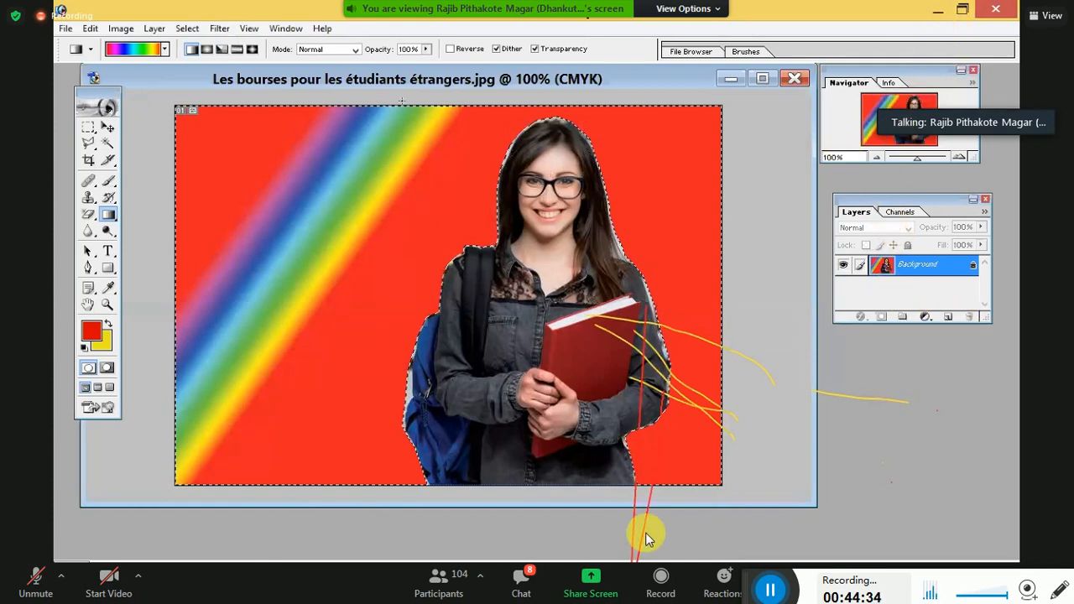
- Check the latest messages in the Zoom meeting chat and close it
left_click(541, 592)
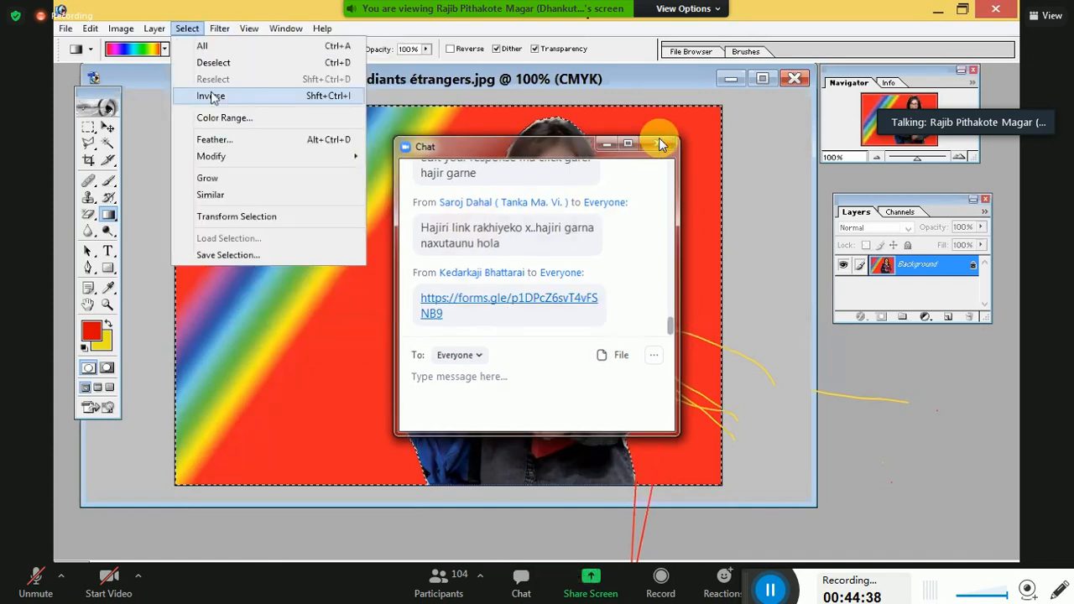
left_click(658, 141)
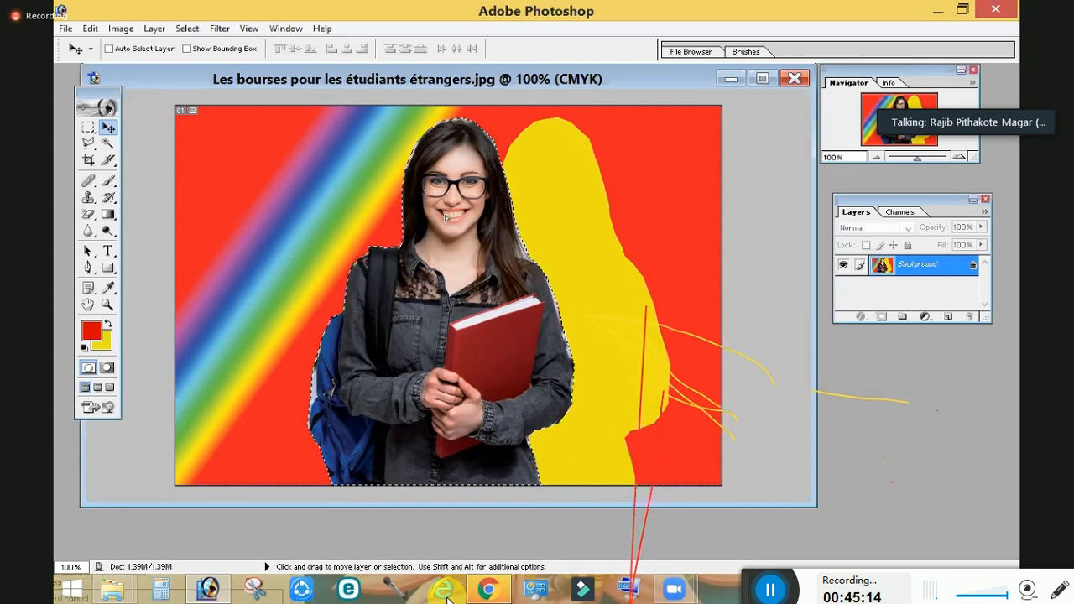
- Nudge the cut-out woman slightly left and refill the inverted selection behind her with the rainbow gradient, ending with nothing selected
left_click_drag(445, 214, 434, 216)
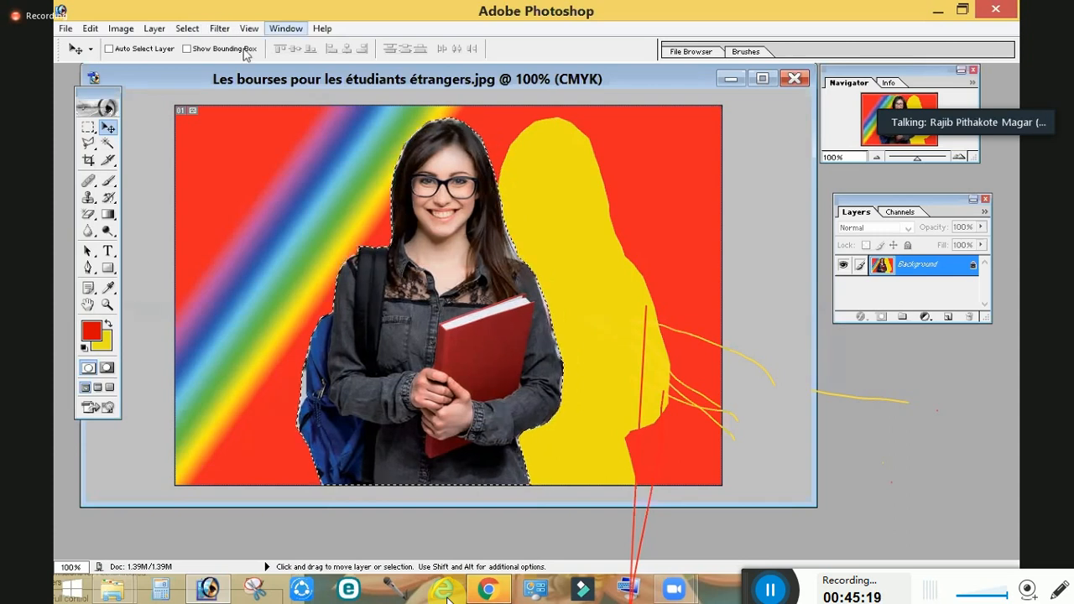
left_click(219, 29)
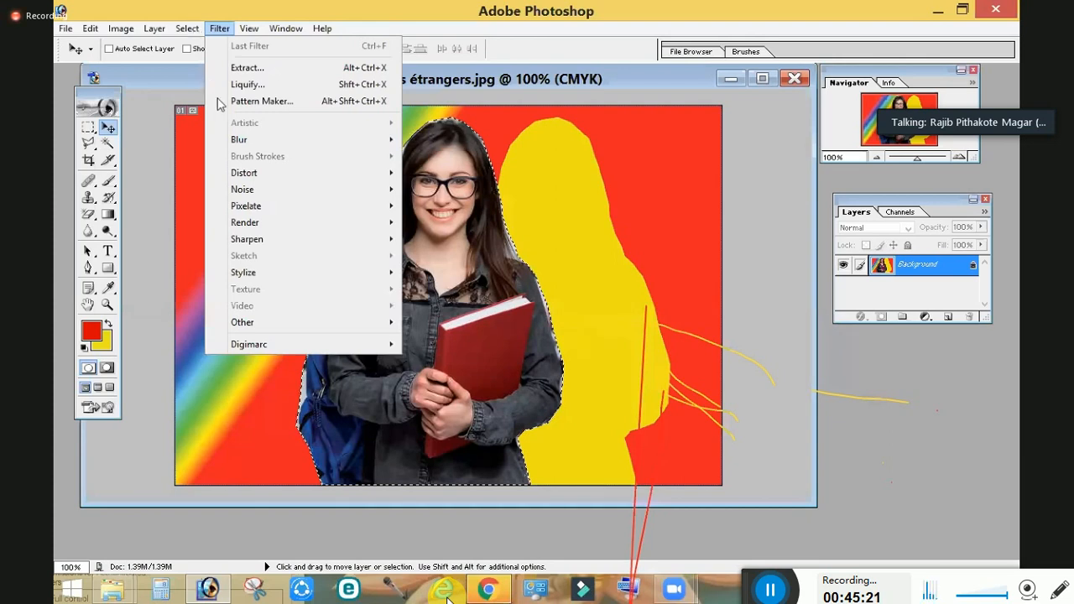
left_click(187, 28)
left_click(209, 96)
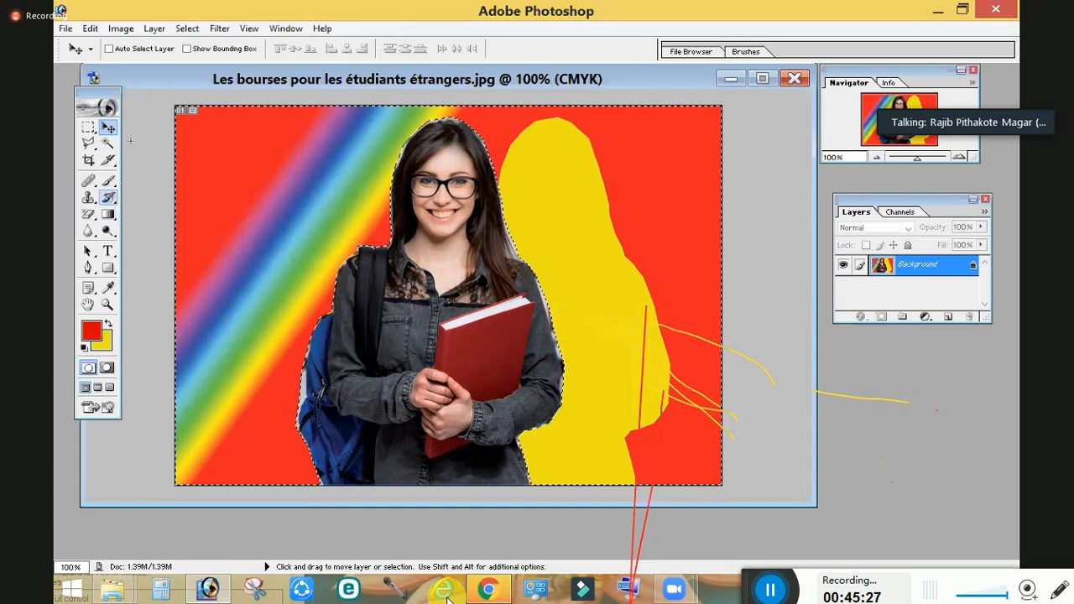
key("g")
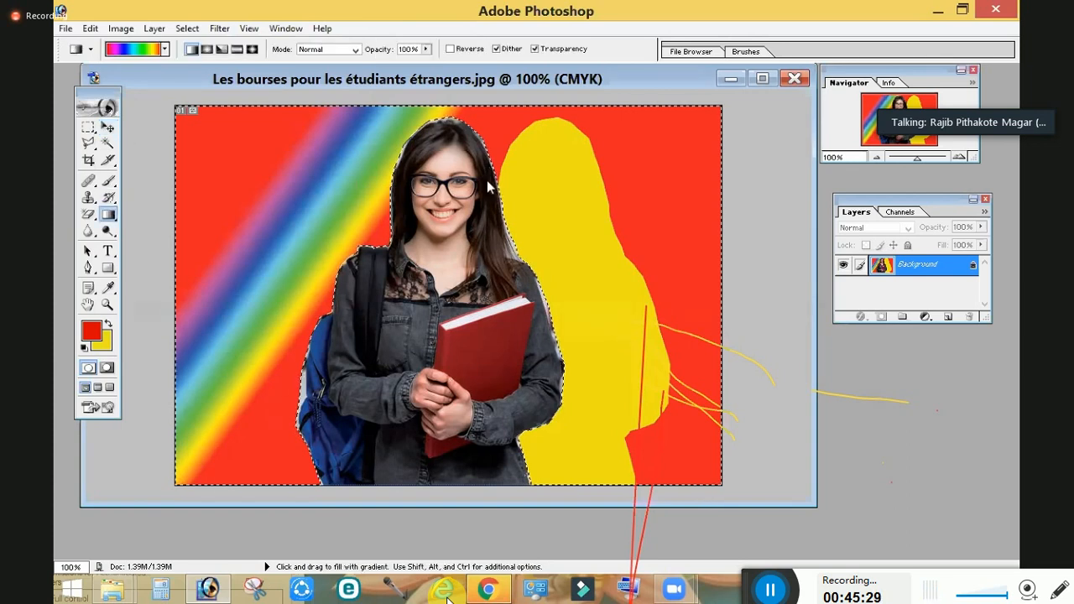
key("ctrl+z")
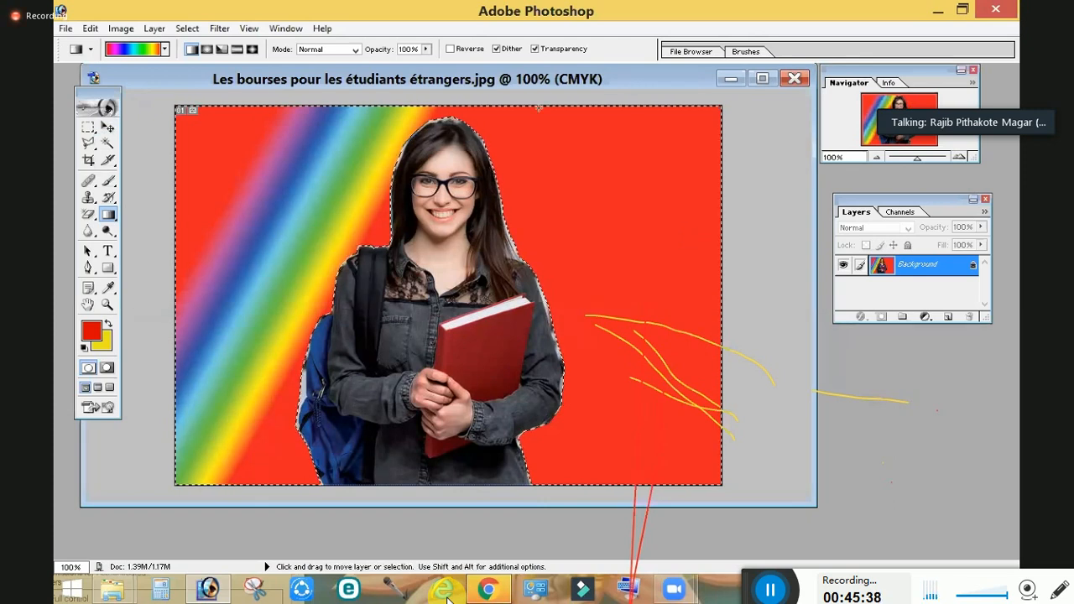
key("ctrl+d")
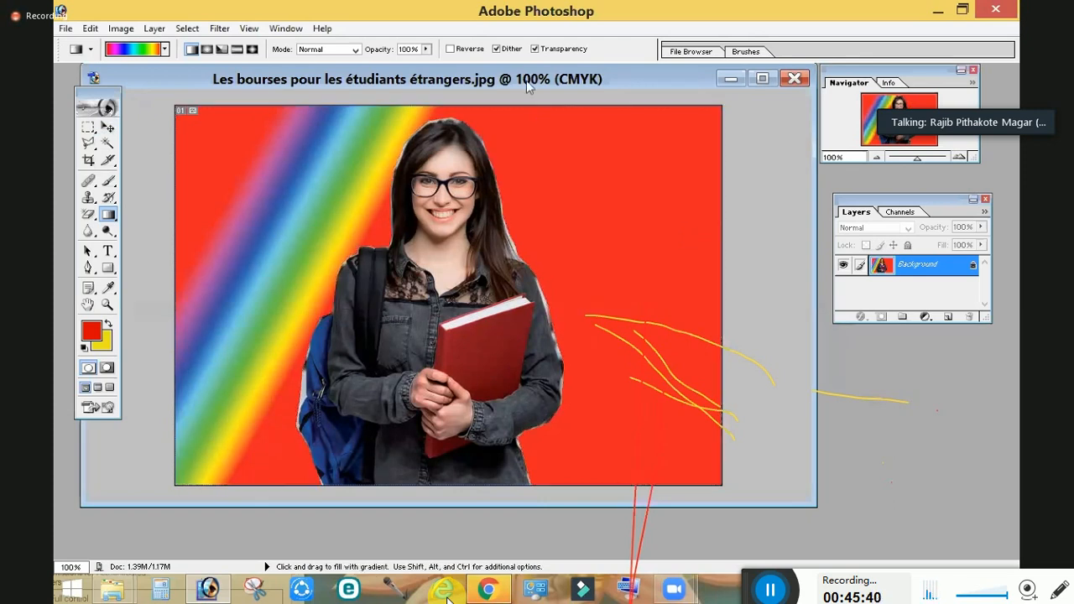
- Maximize the image window and examine the woman's edges against the gradient background at zoom levels from 300% down to 66.7%
left_click_drag(528, 84, 477, 69)
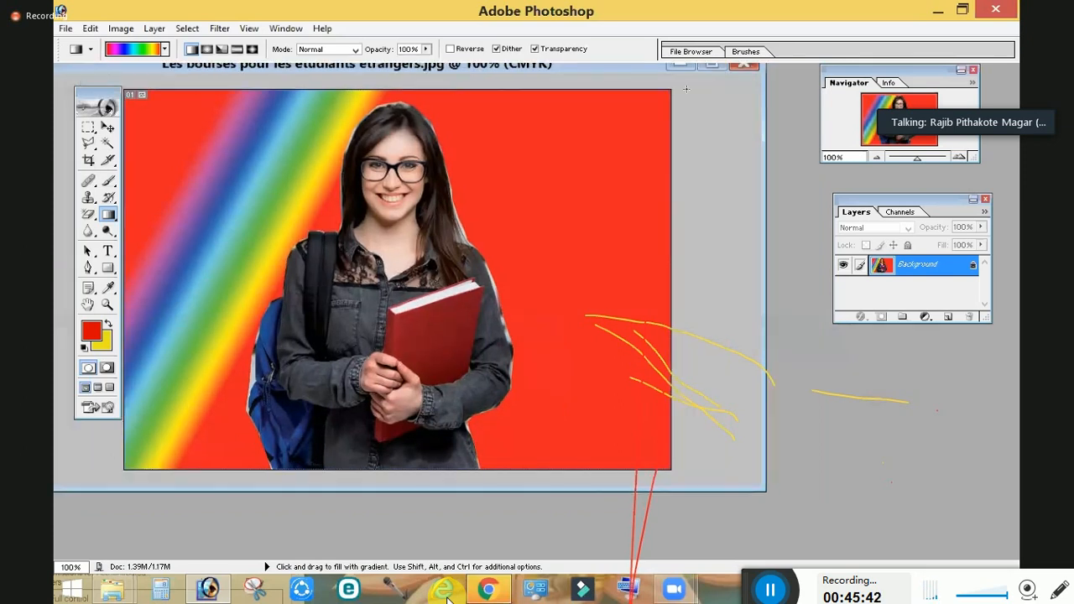
left_click(720, 71)
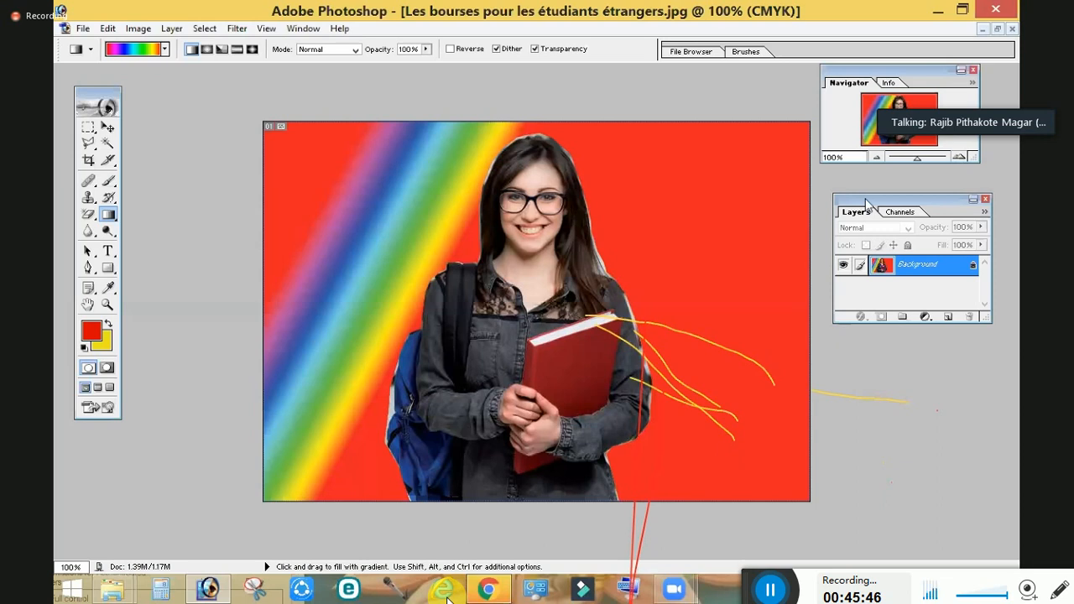
key("ctrl+plus")
key("ctrl+plus")
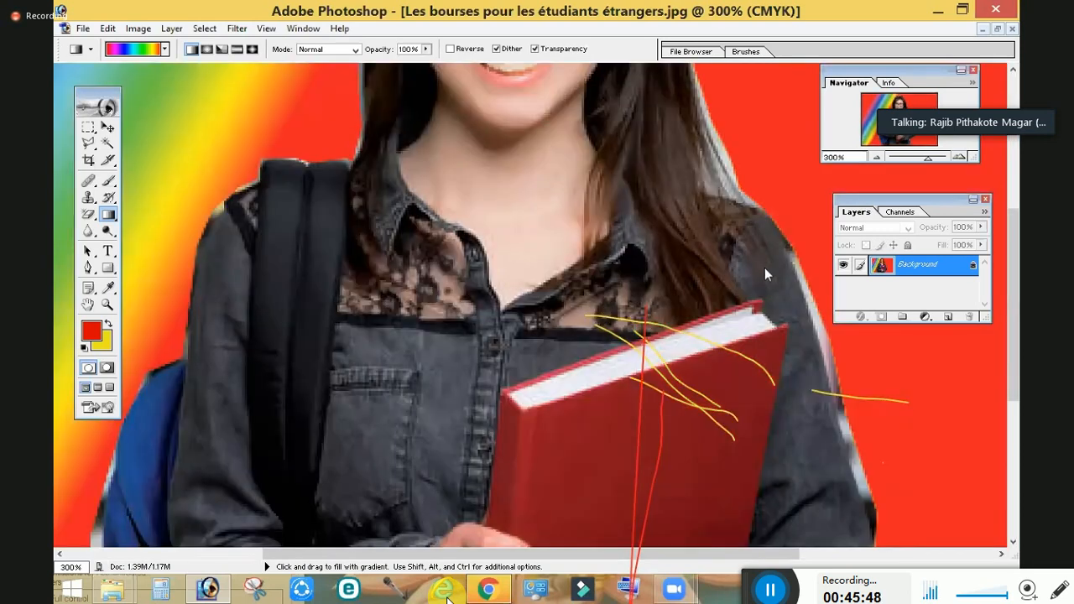
left_click(879, 158)
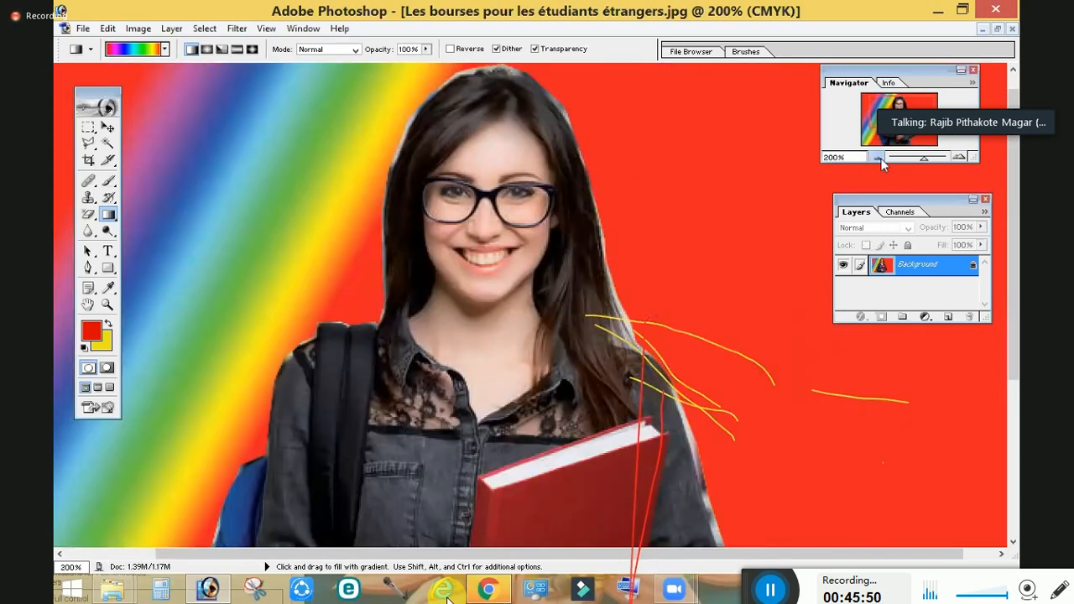
left_click(879, 157)
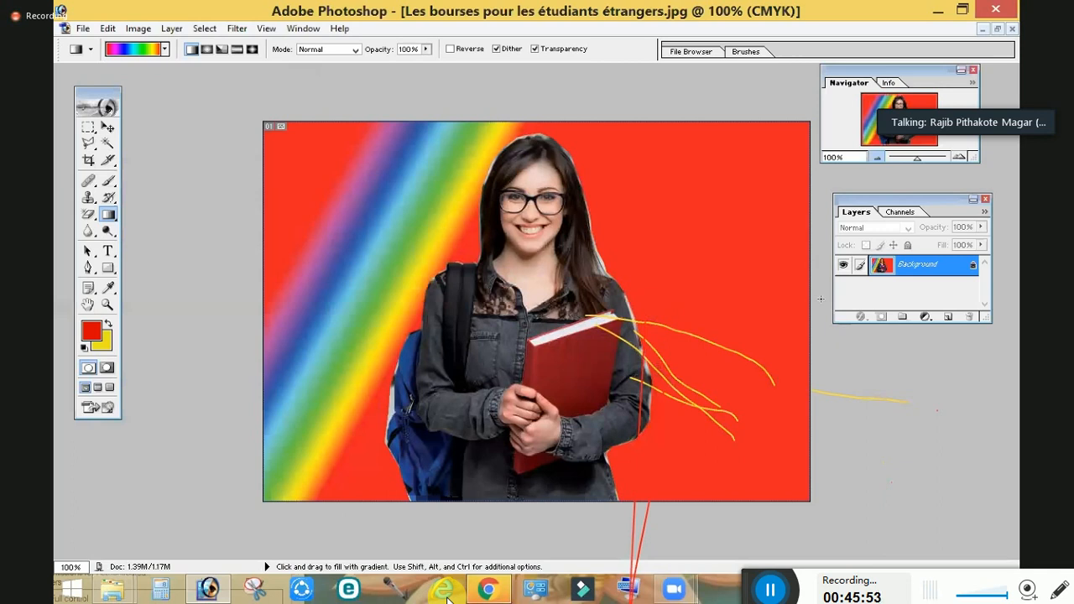
key("ctrl+minus")
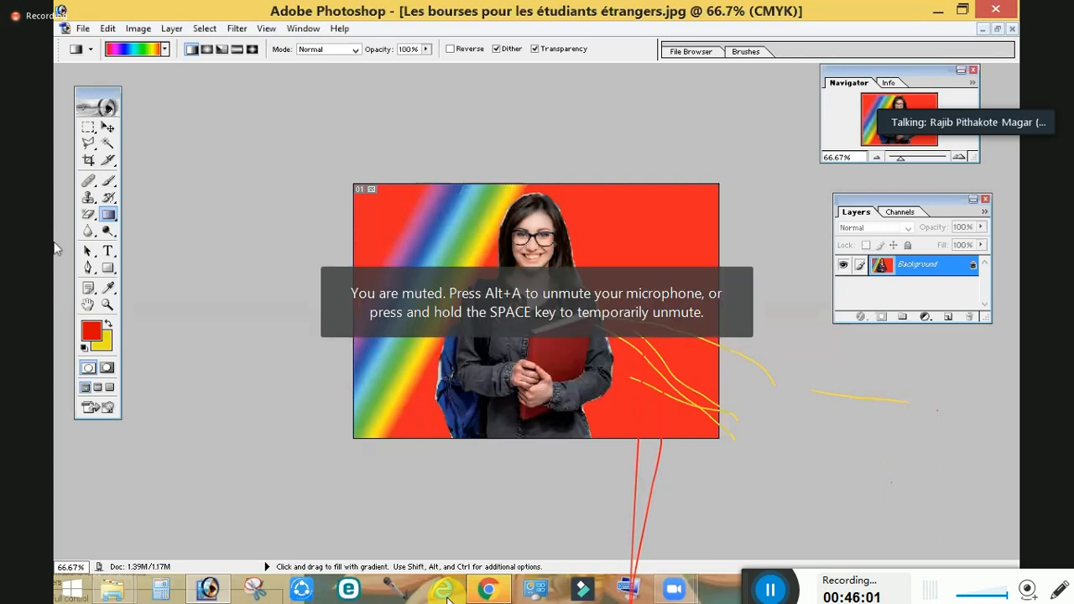
- Fill a stripe of the rainbow background beside the woman with the red foreground colour using the Paint Bucket
right_click(109, 215)
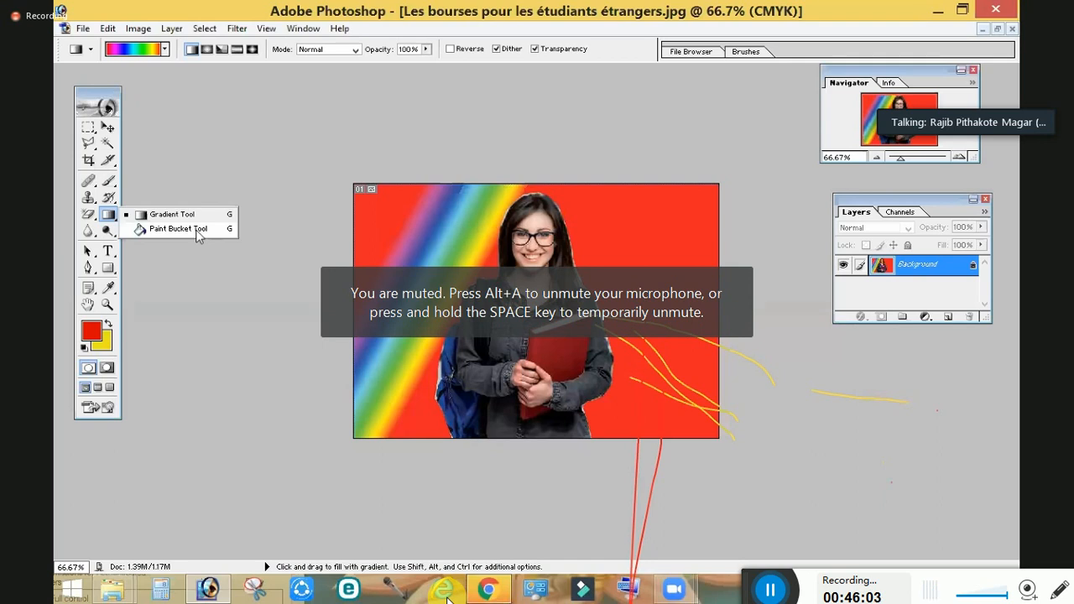
left_click(197, 230)
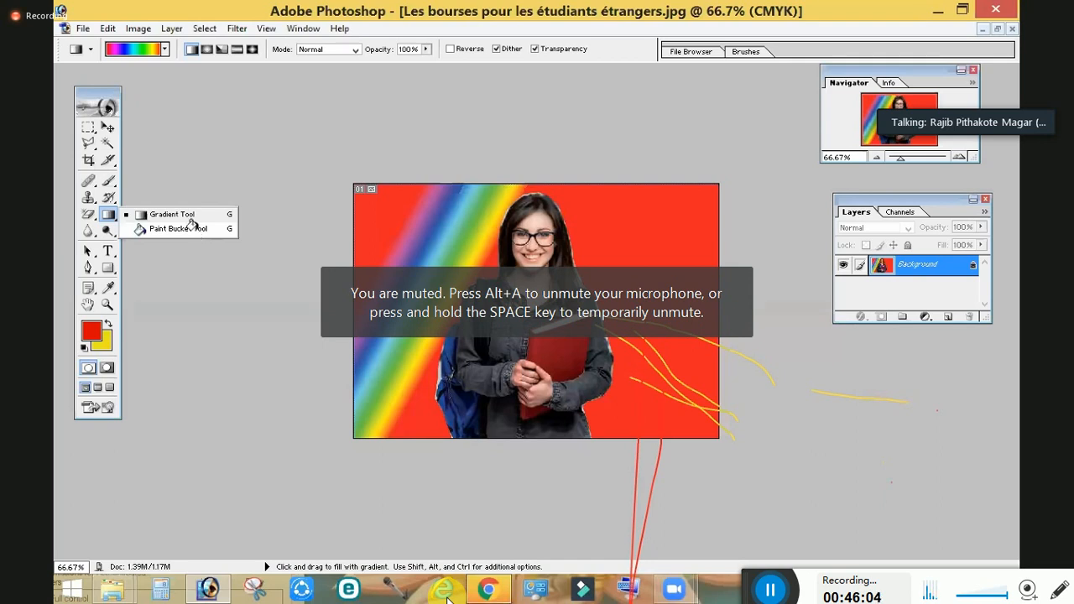
left_click(472, 225)
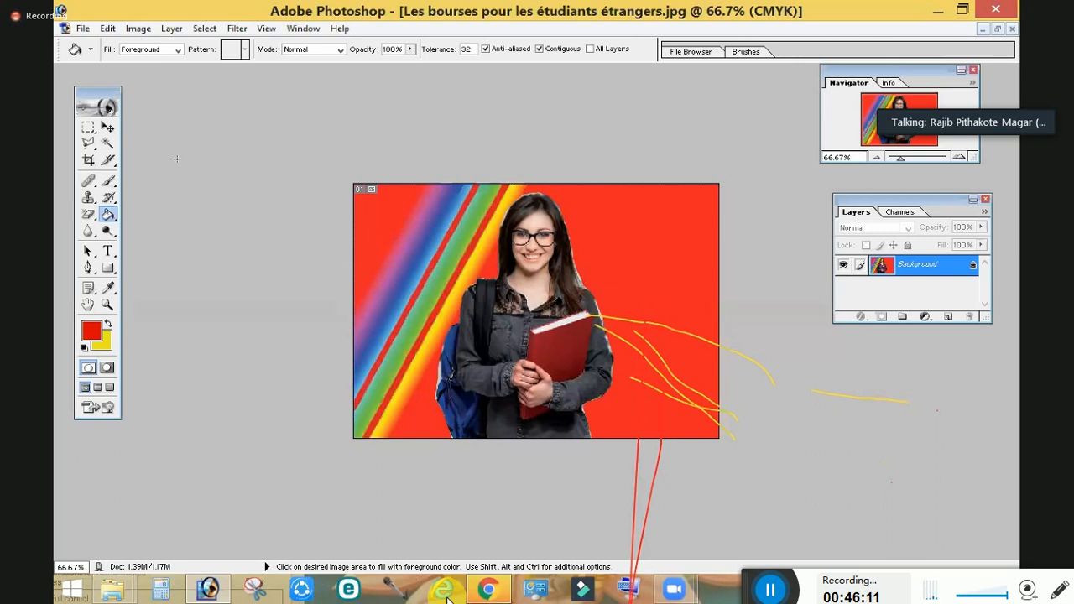
- Set the Gradient tool to the violet-to-orange preset in radial style, try it on the unselected image and undo the fill
key("shift+g")
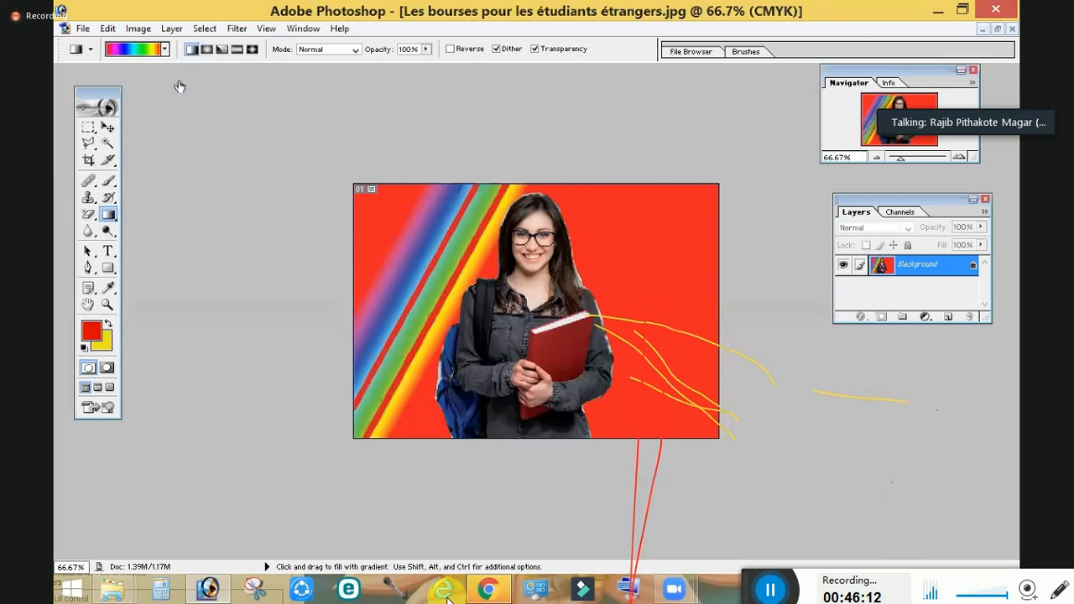
left_click(165, 49)
left_click(193, 78)
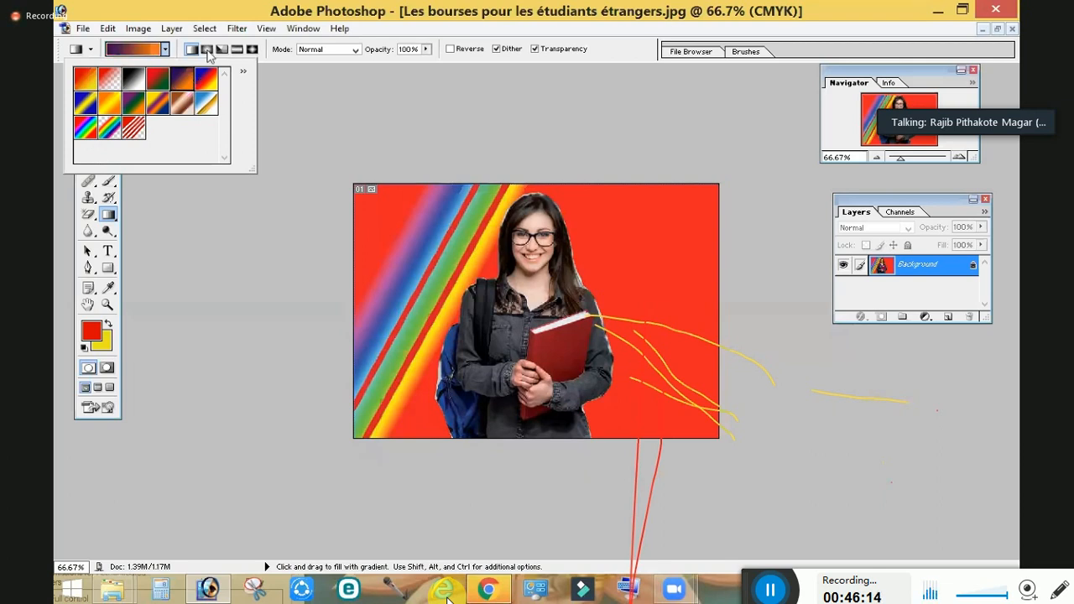
left_click(208, 49)
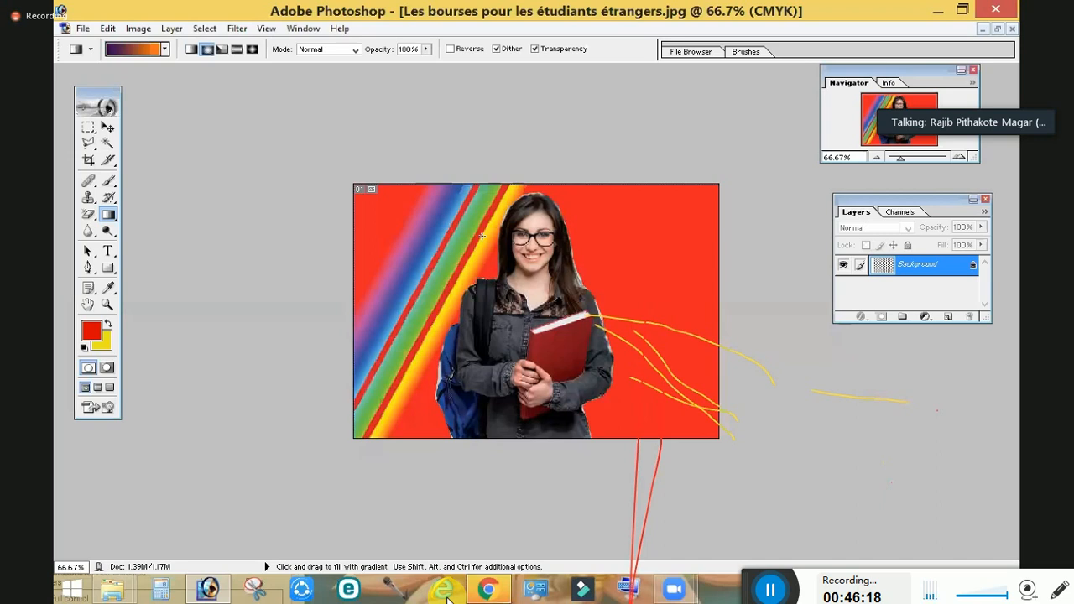
left_click_drag(456, 197, 484, 238)
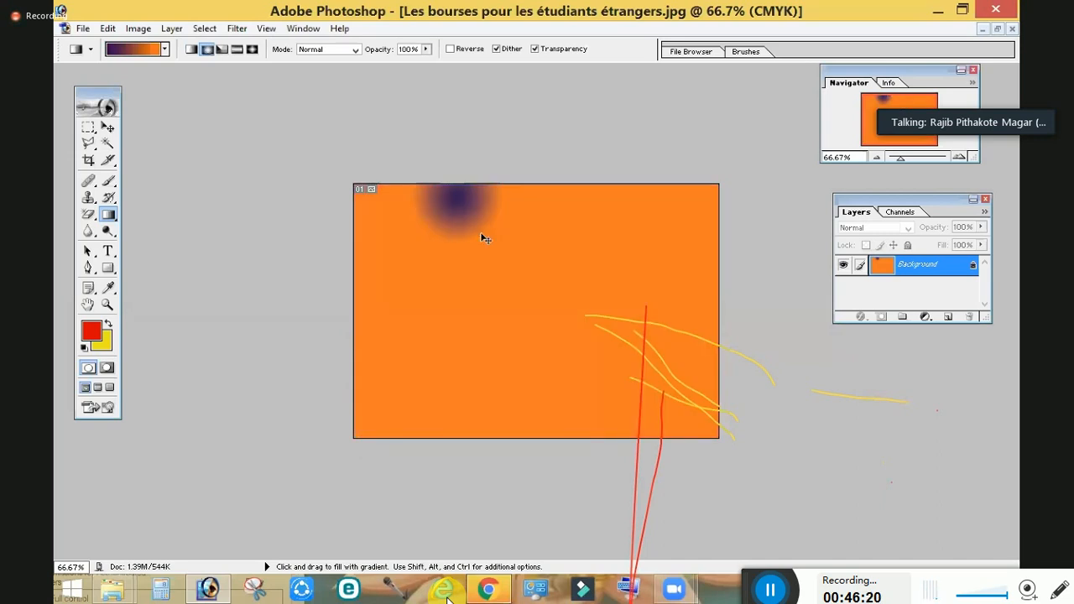
key("ctrl+z")
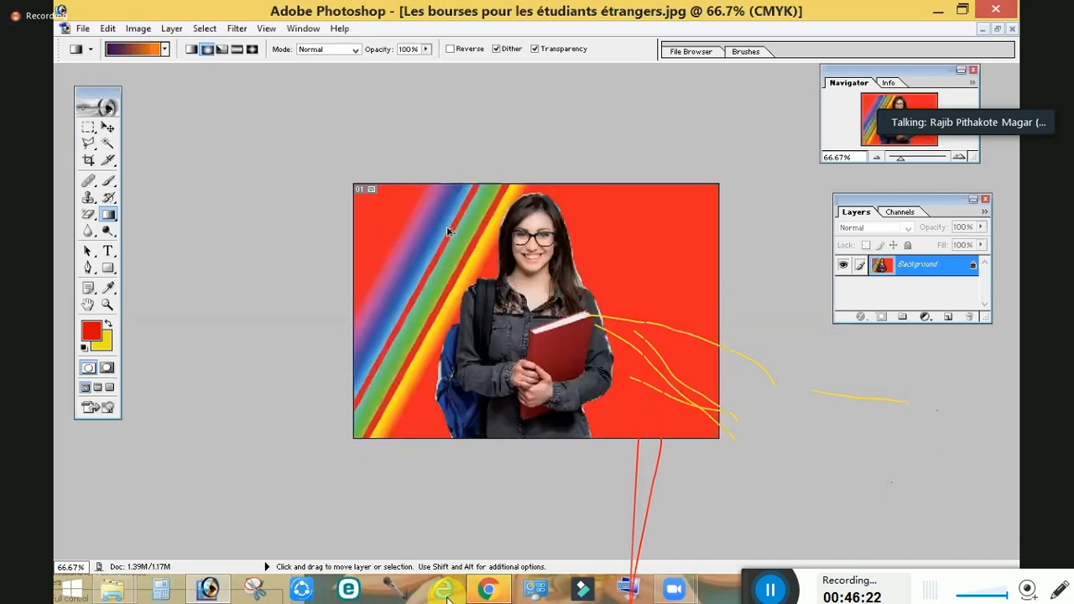
- Step back through the history to restore the background selection and fill it with the radial violet-to-orange gradient
key("ctrl+alt+z")
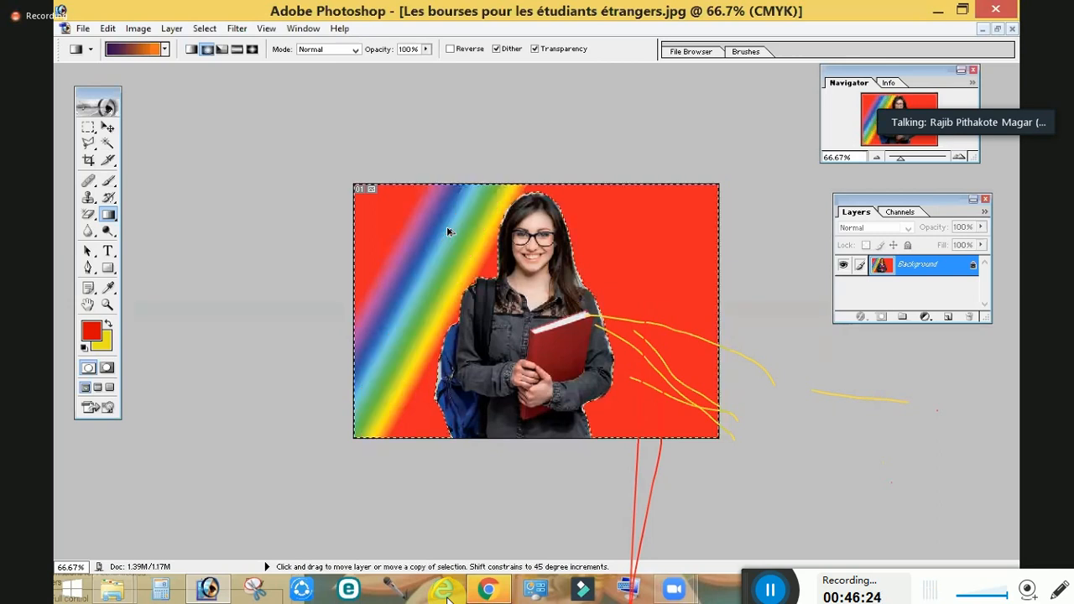
key("ctrl+alt+z")
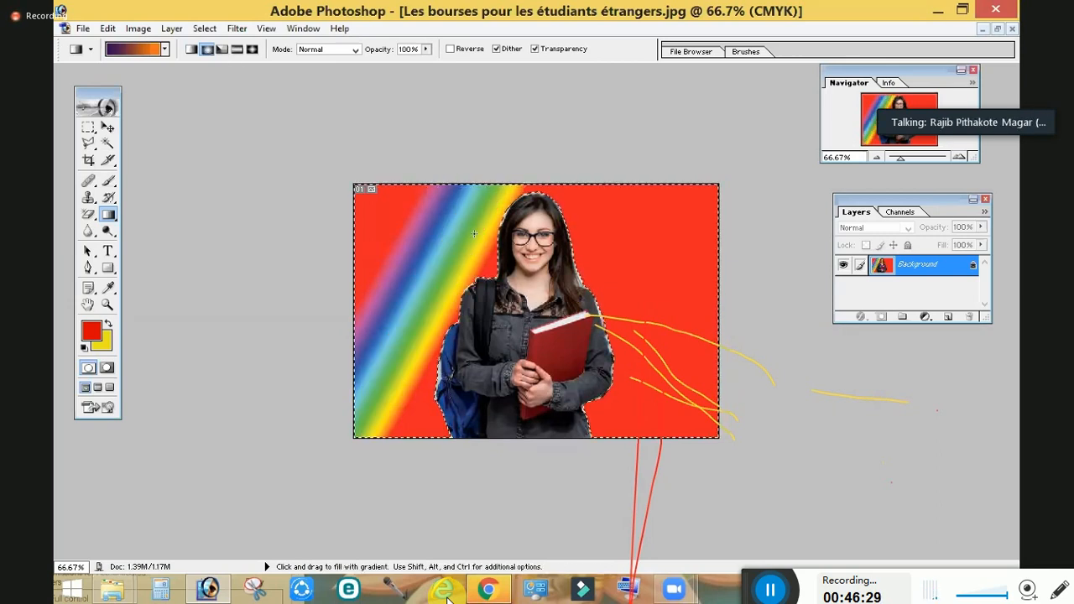
key("ctrl+alt+z")
left_click_drag(491, 216, 587, 276)
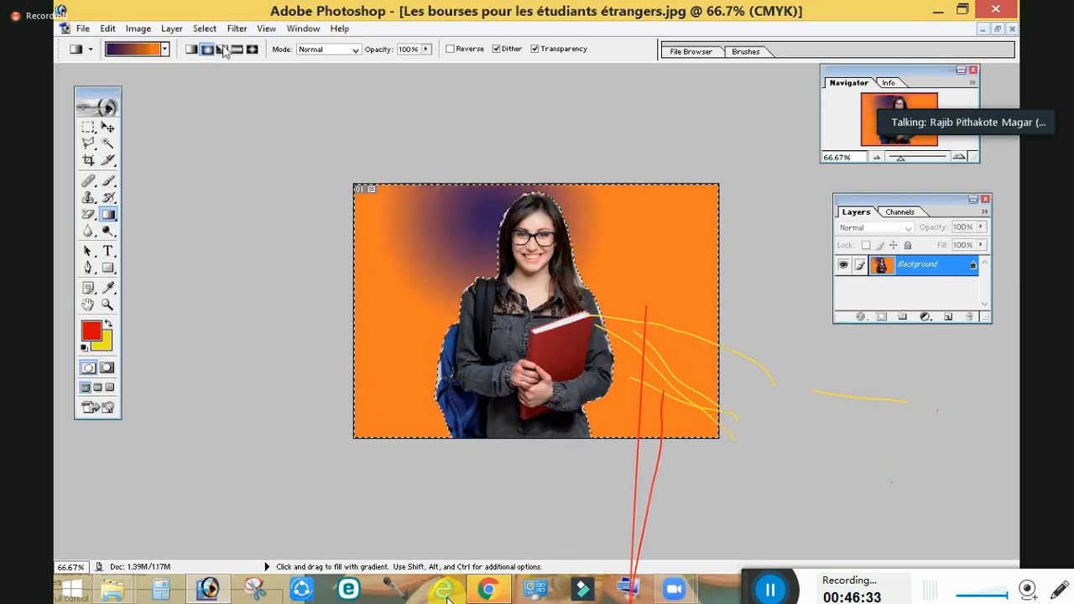
- Refill the selected background with angle and reflected versions of the violet-to-orange gradient, drawn in several directions and lengths
left_click_drag(628, 219, 507, 287)
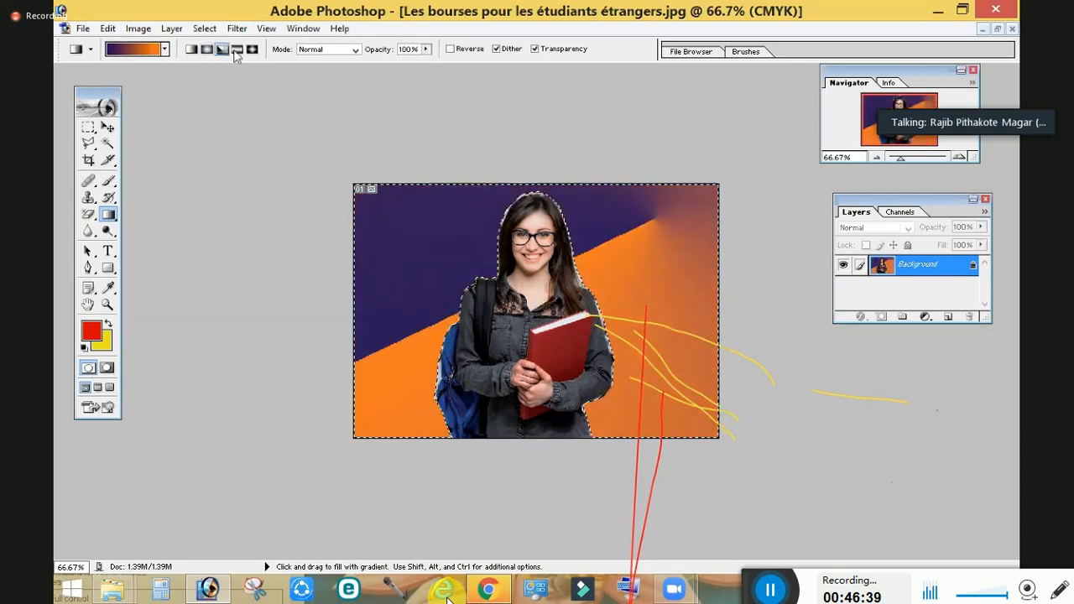
left_click_drag(436, 239, 496, 254)
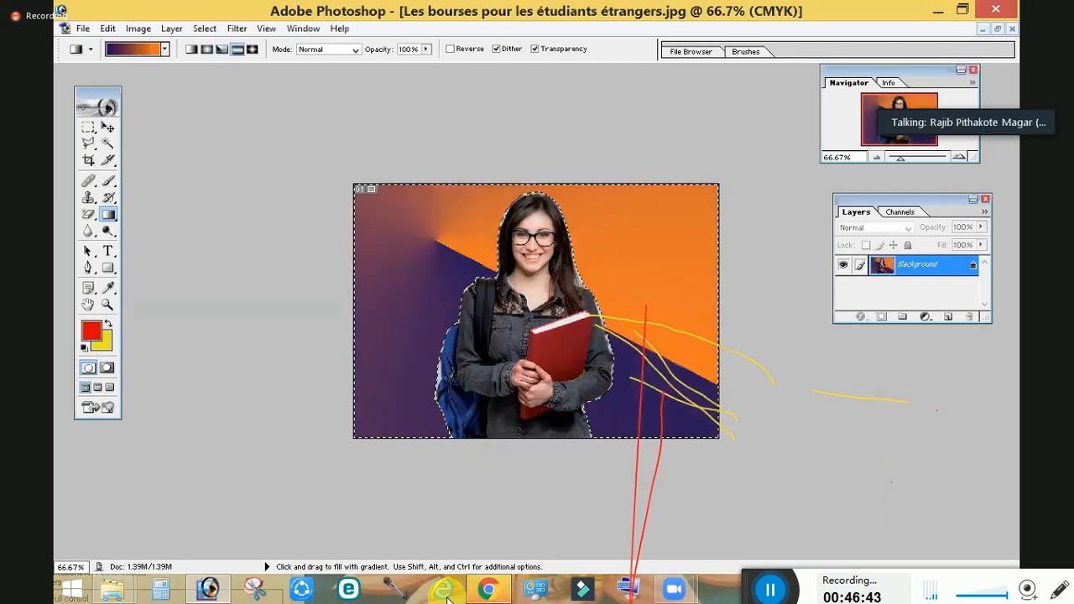
left_click_drag(409, 284, 467, 302)
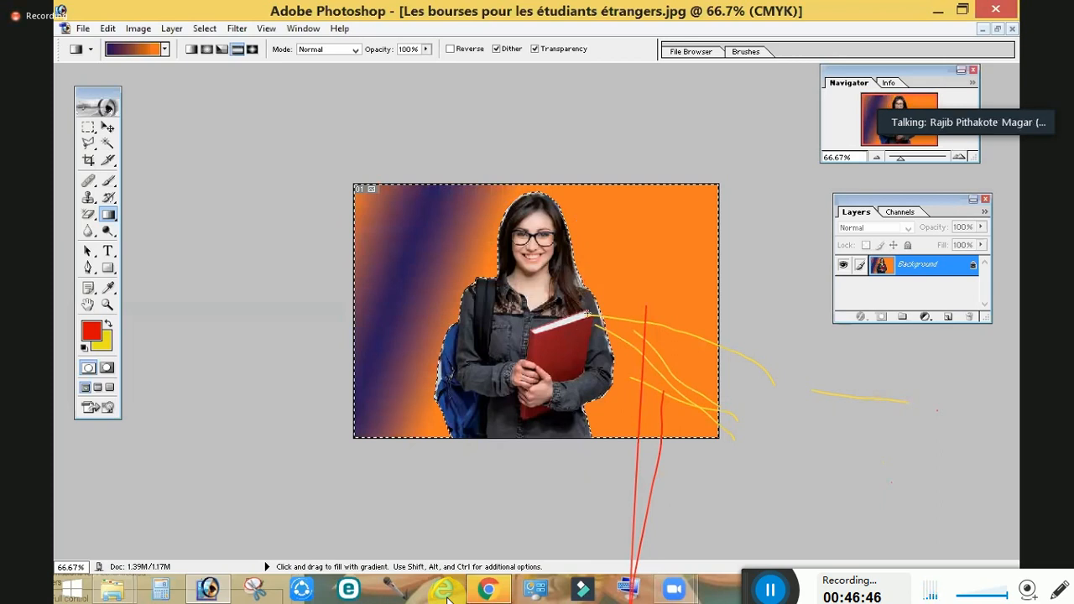
left_click_drag(587, 208, 588, 313)
key("ctrl+z")
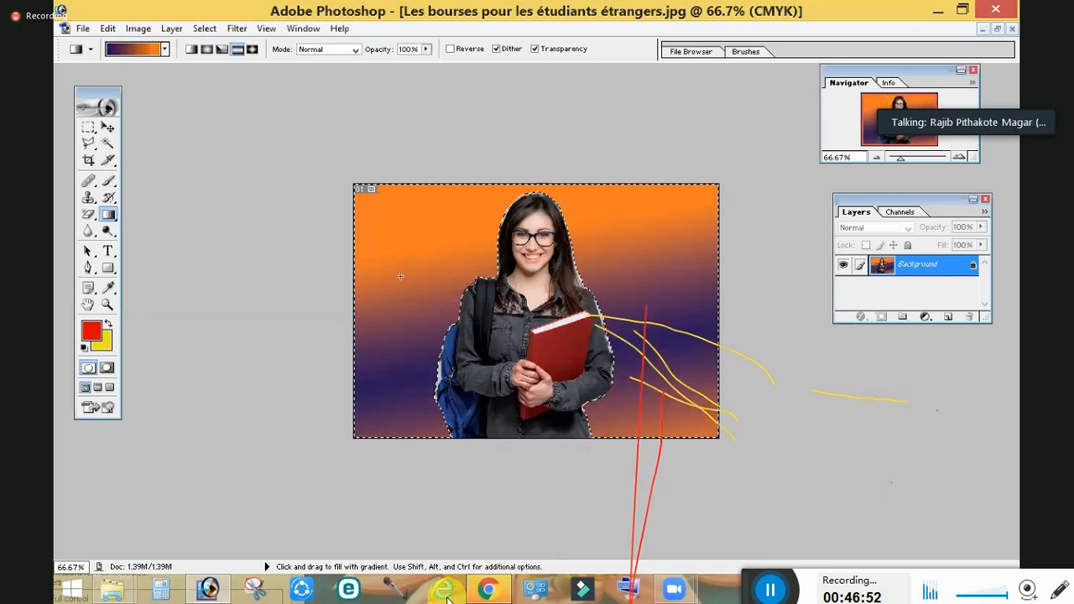
left_click_drag(702, 249, 545, 311)
left_click_drag(401, 277, 615, 277)
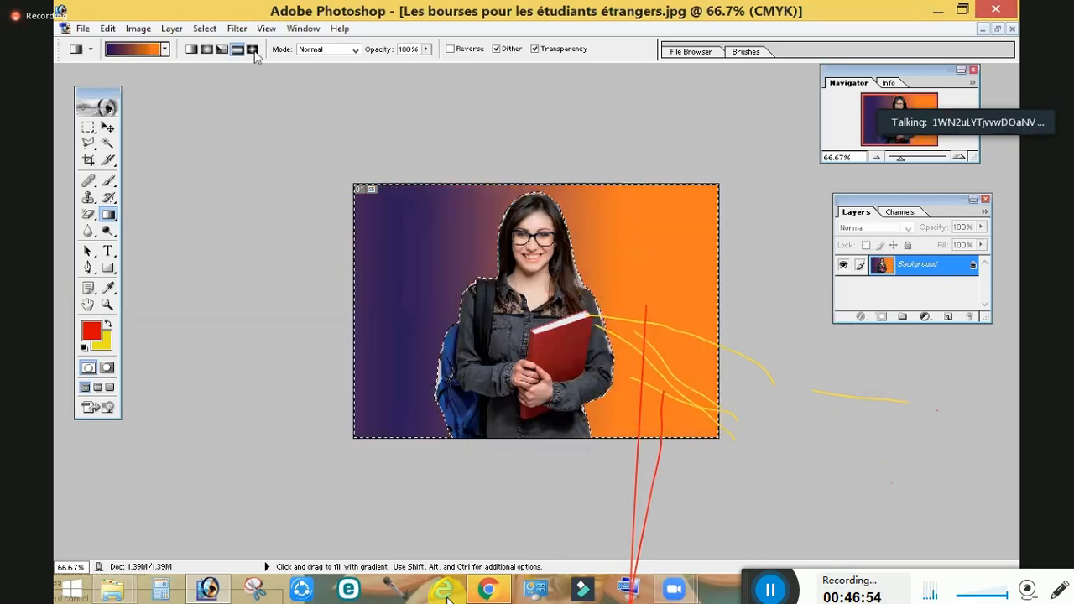
- Switch to the diamond gradient style and refill the background several times, ending with a violet diamond behind the woman's head
left_click(252, 50)
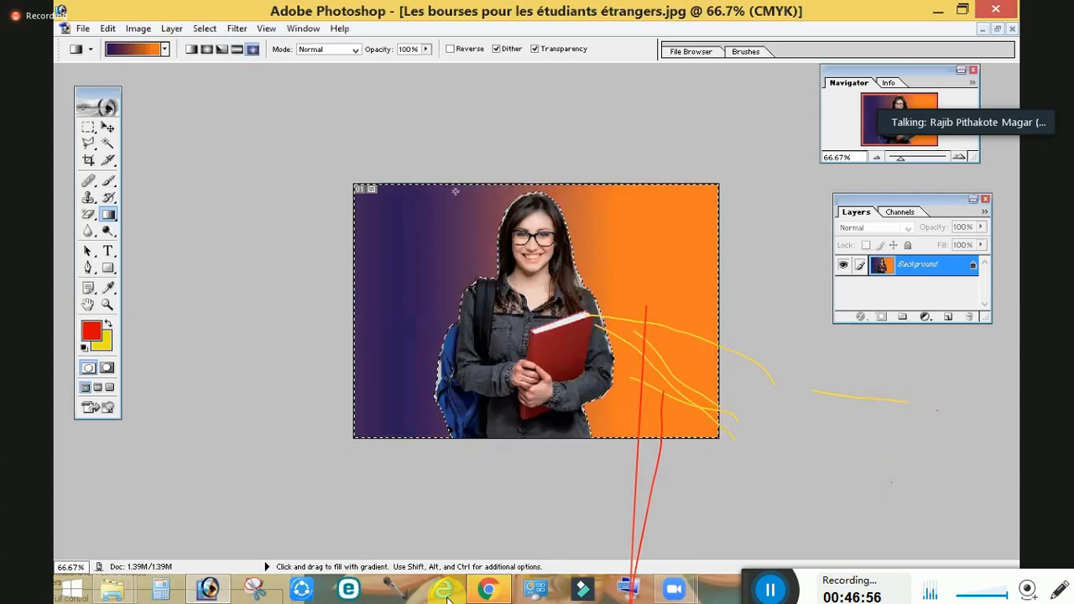
left_click_drag(411, 230, 568, 326)
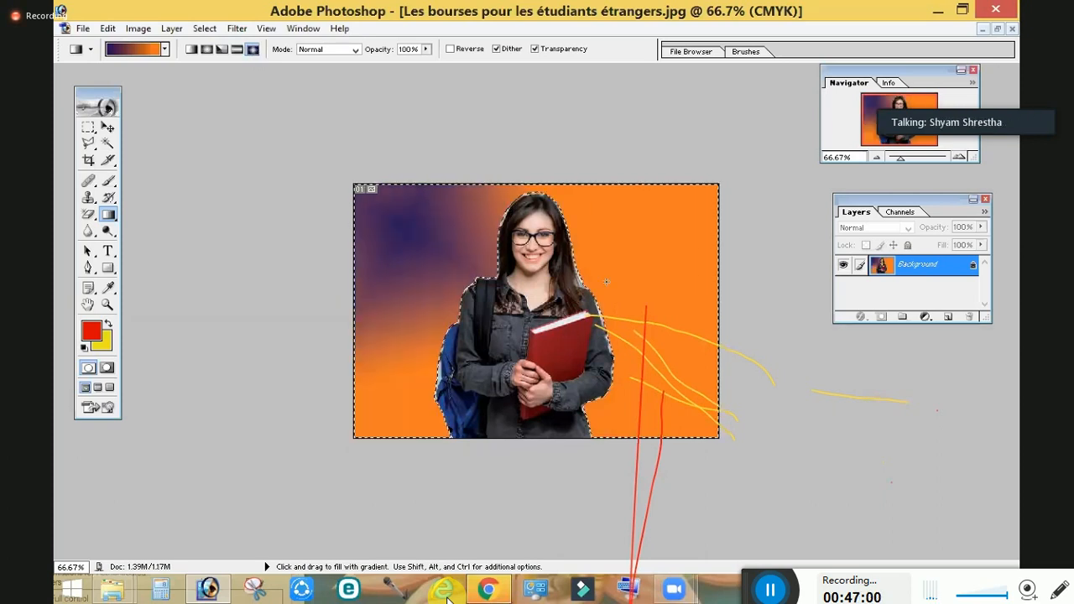
left_click_drag(644, 222, 797, 290)
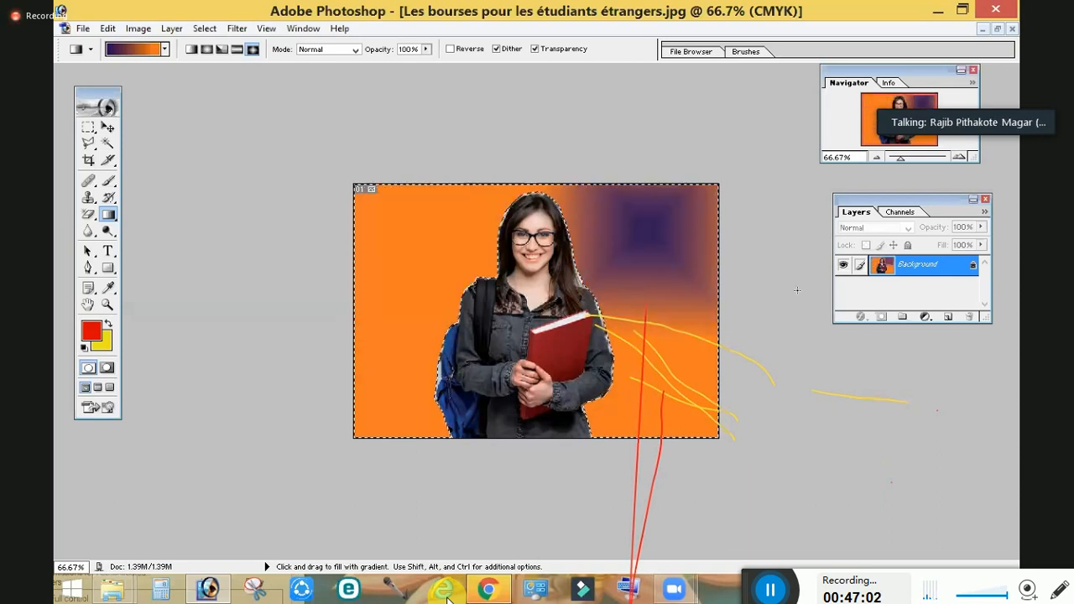
left_click_drag(420, 214, 512, 238)
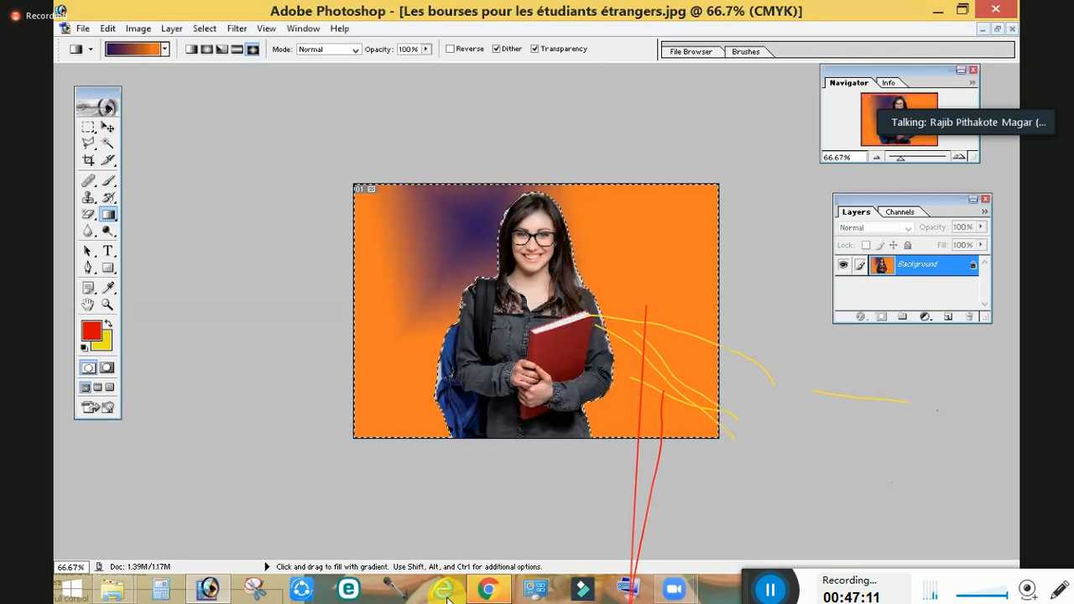
- Browse the Training folder for another picture to open and enter its images subfolder
key("ctrl+o")
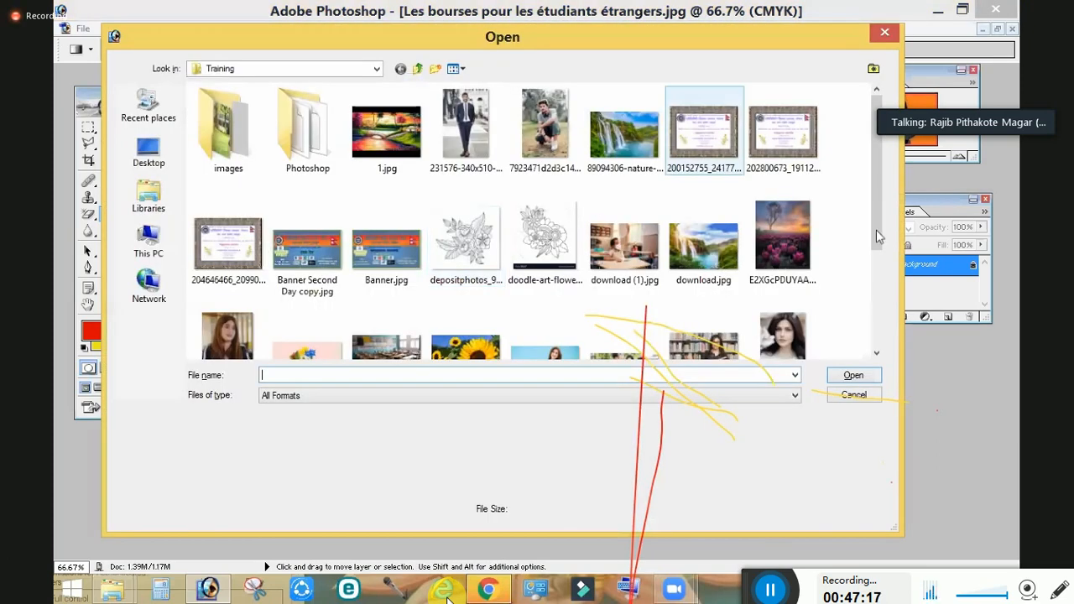
scroll(895, 319, "down", 4)
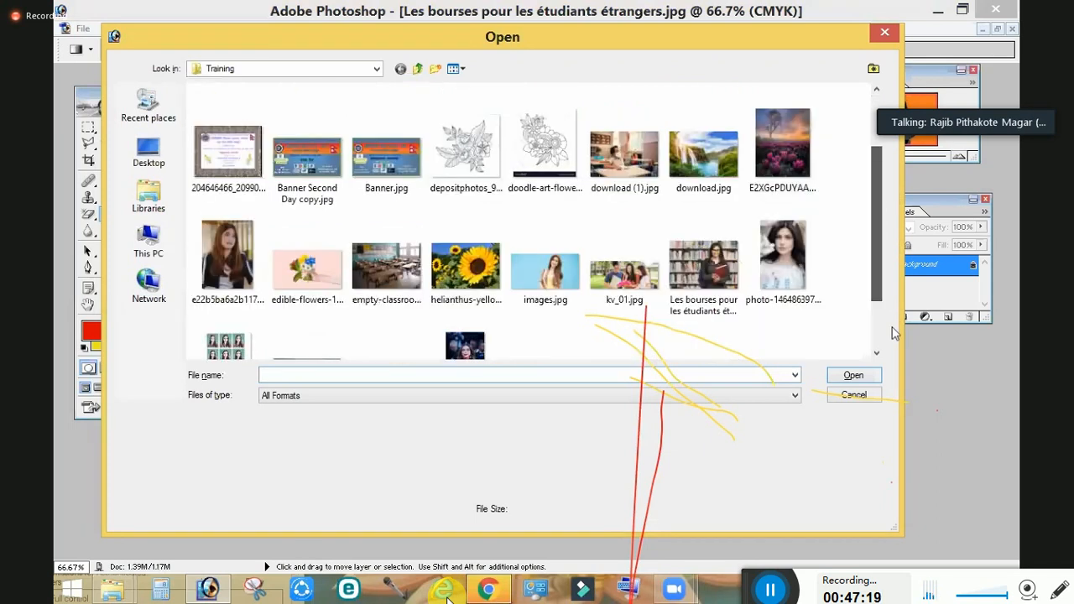
scroll(903, 272, "up", 1)
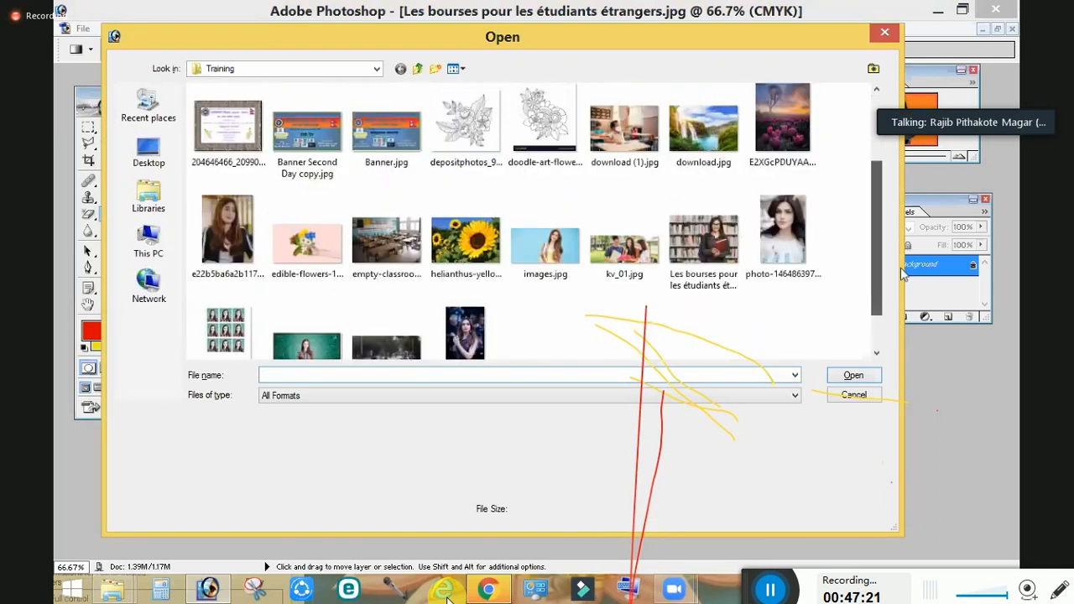
scroll(213, 162, "up", 2)
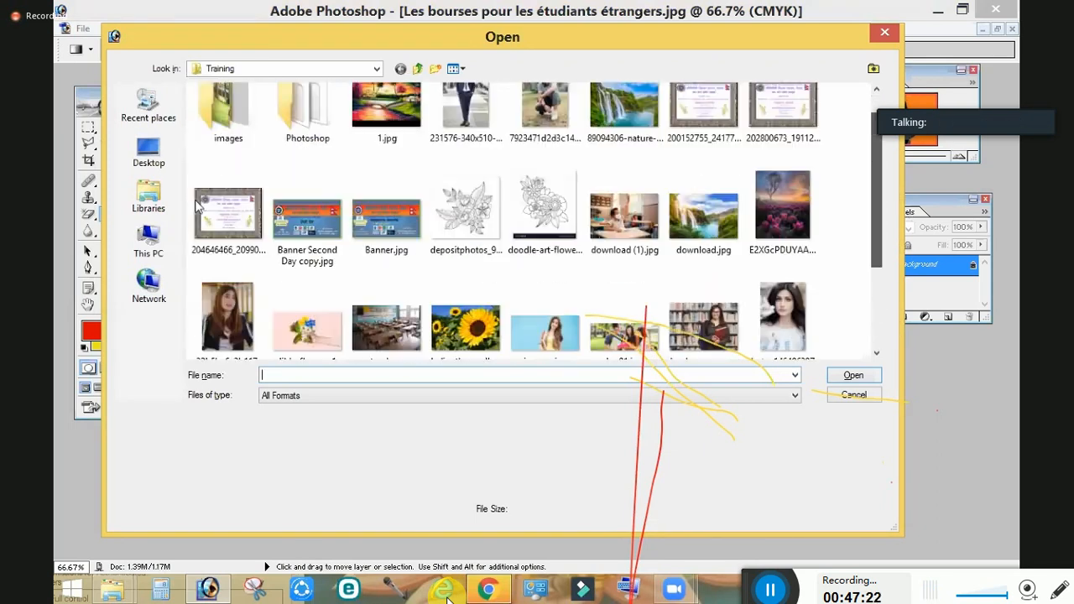
scroll(213, 161, "up", 1)
left_click(226, 159)
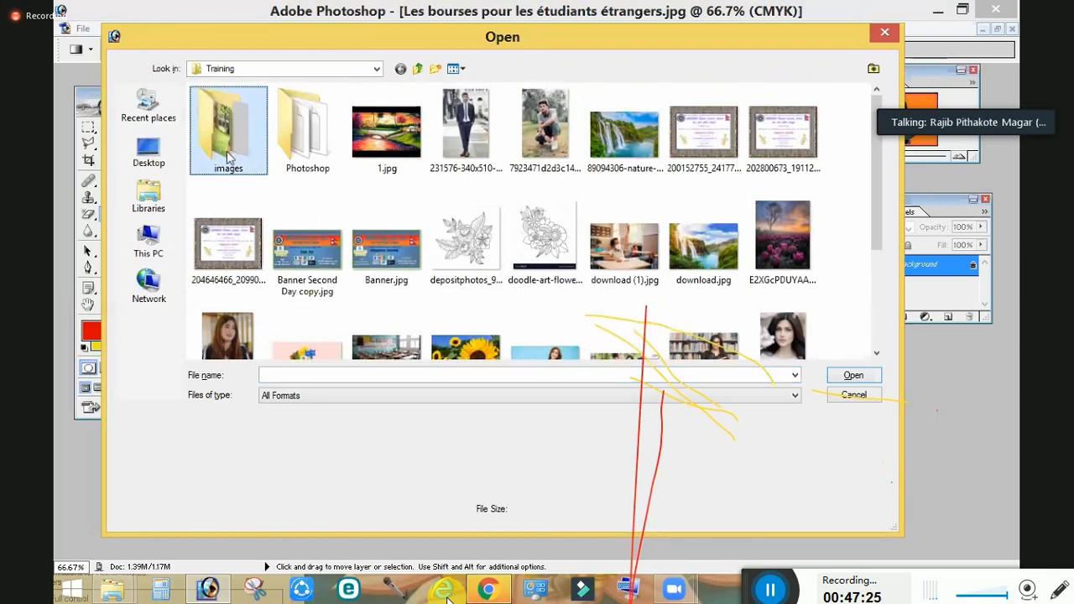
double_click(228, 158)
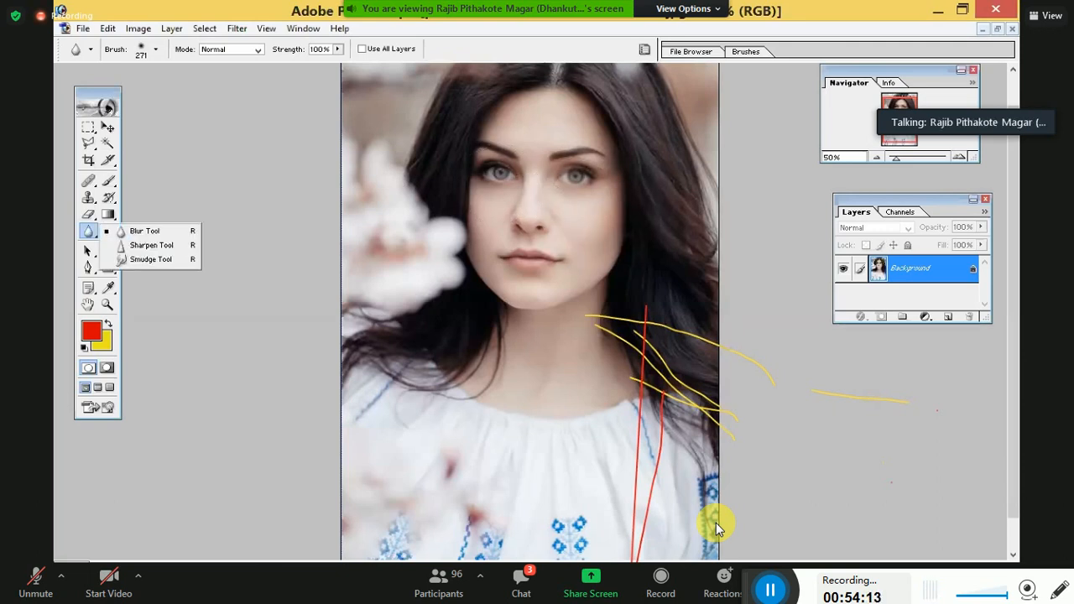
- Choose the Blur tool for the portrait of the dark-haired woman
left_click(144, 230)
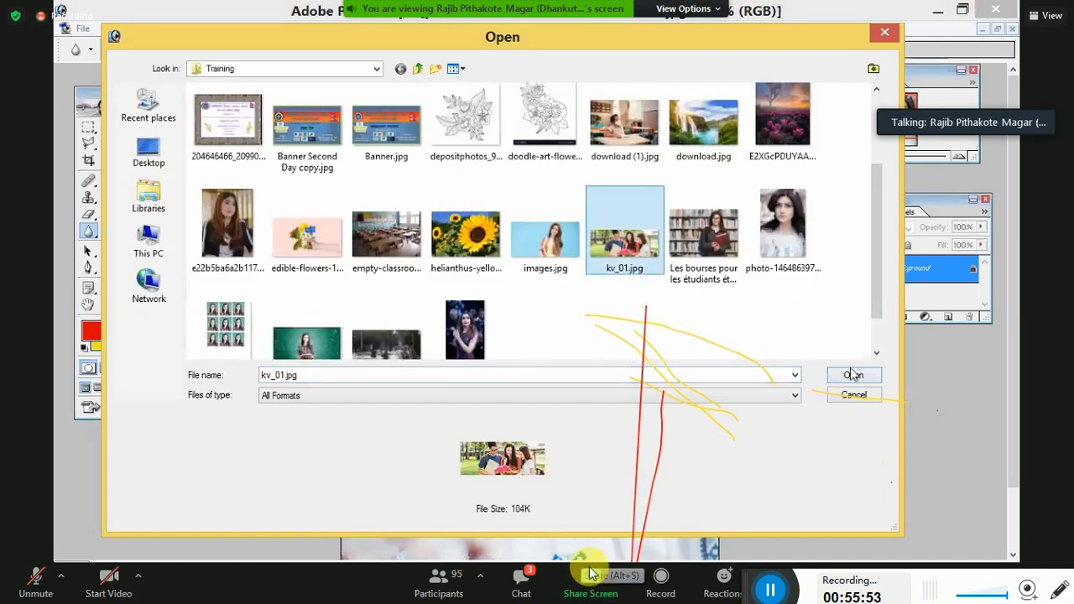
- Check the new messages in the Zoom meeting chat and close the chat window
left_click(521, 583)
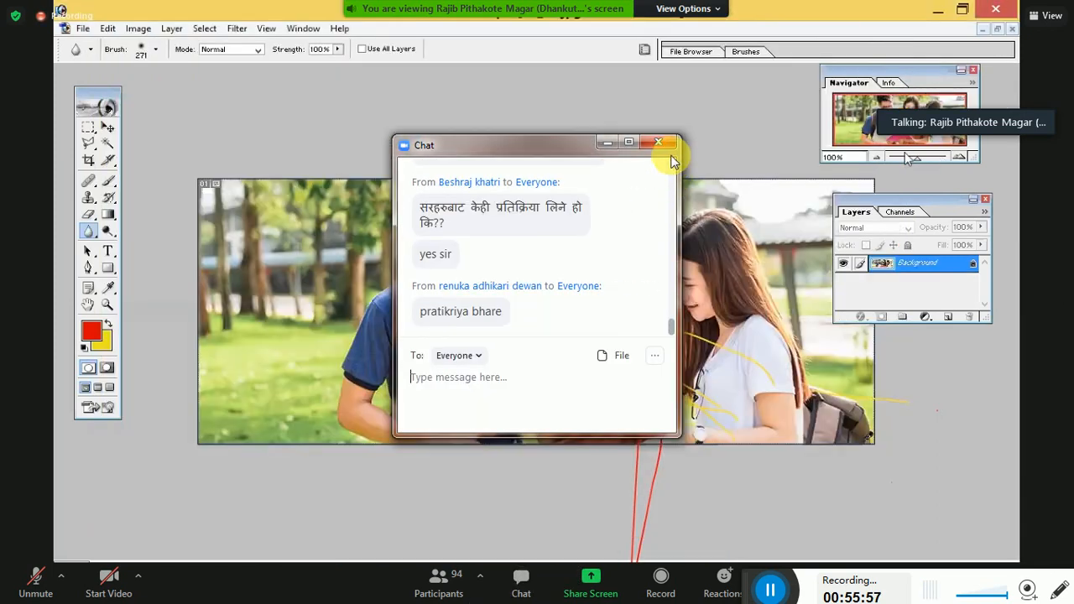
left_click(660, 143)
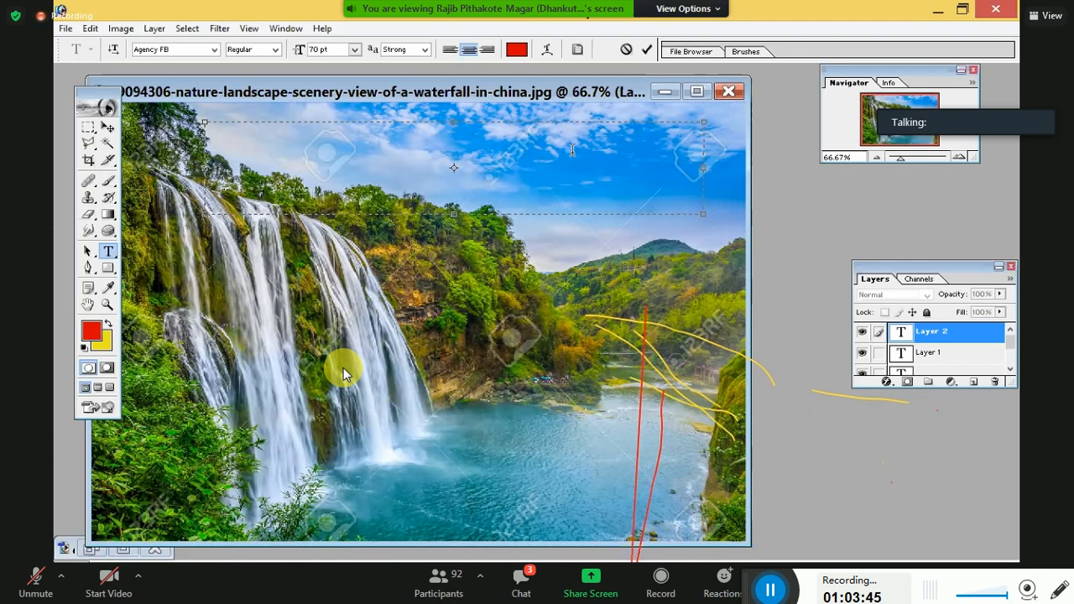
- Enter the heading "Power of Nature" in the text box over the waterfall's sky, select all of it and open the font size choices
type("Pow")
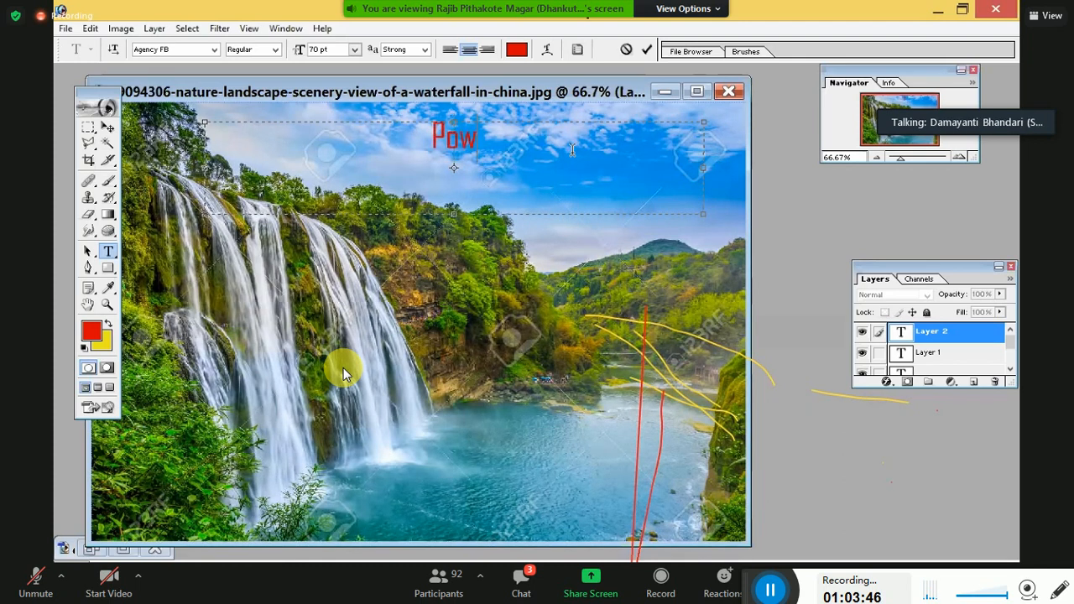
type("er of")
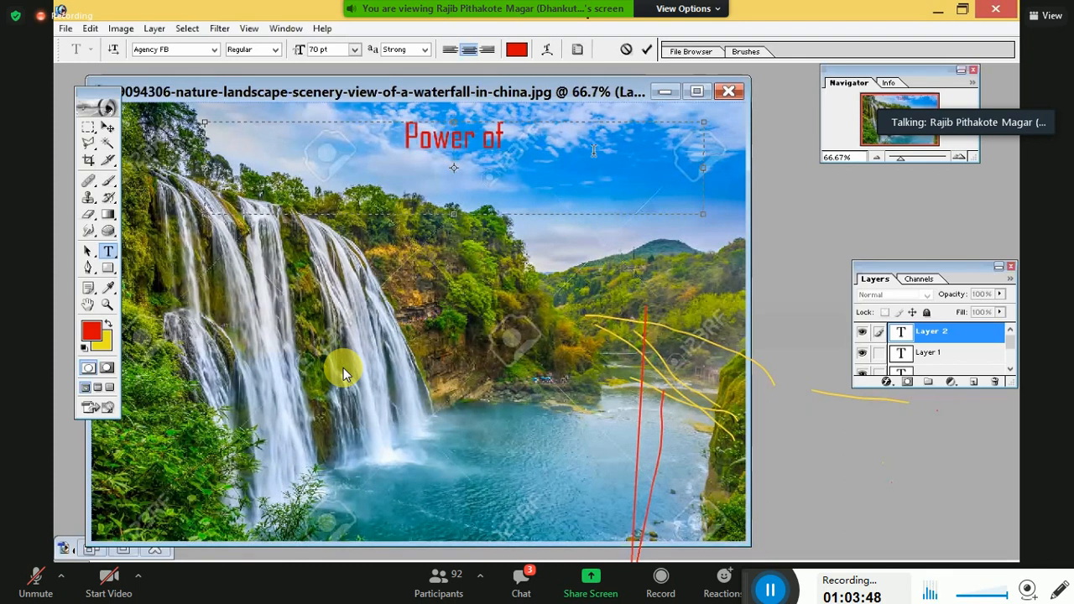
type(" Nature")
key("ctrl+a")
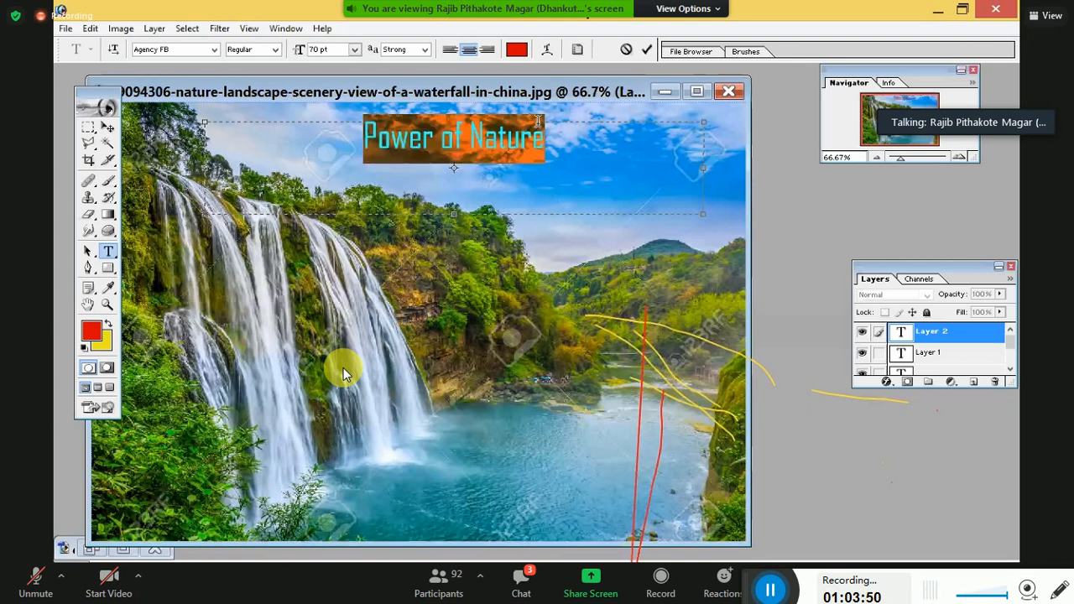
left_click(356, 50)
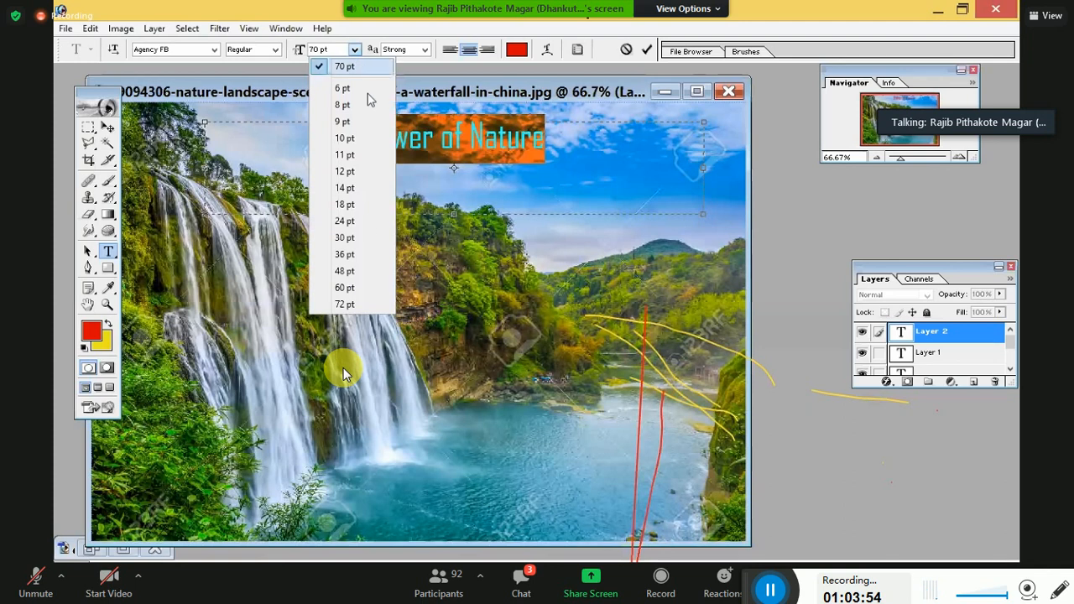
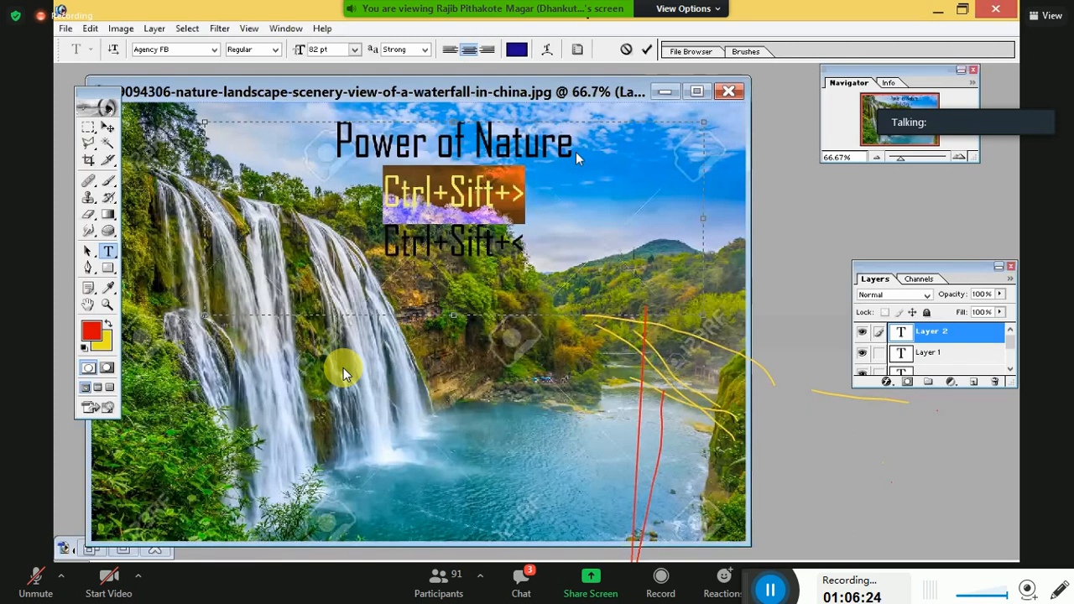
- Delete the "Ctrl+Sift+>" and "Ctrl+Sift+<" lines beneath the "Power of Nature" heading
left_click_drag(594, 292, 584, 177)
key("BackSpace")
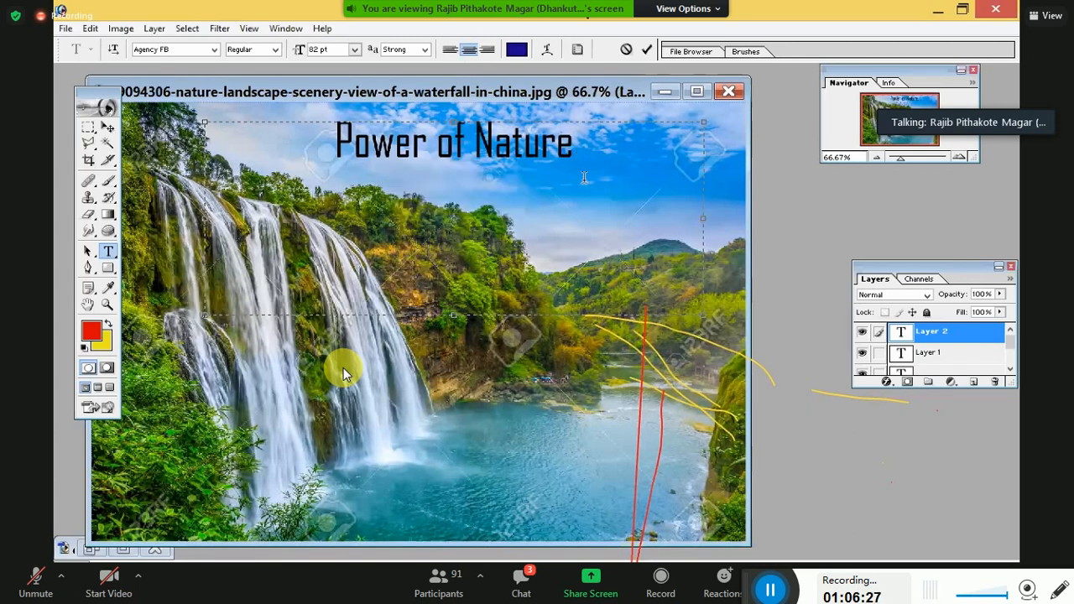
- Set the text colour of the "Power of Nature" heading to pale yellow F2F1CA
left_click(516, 49)
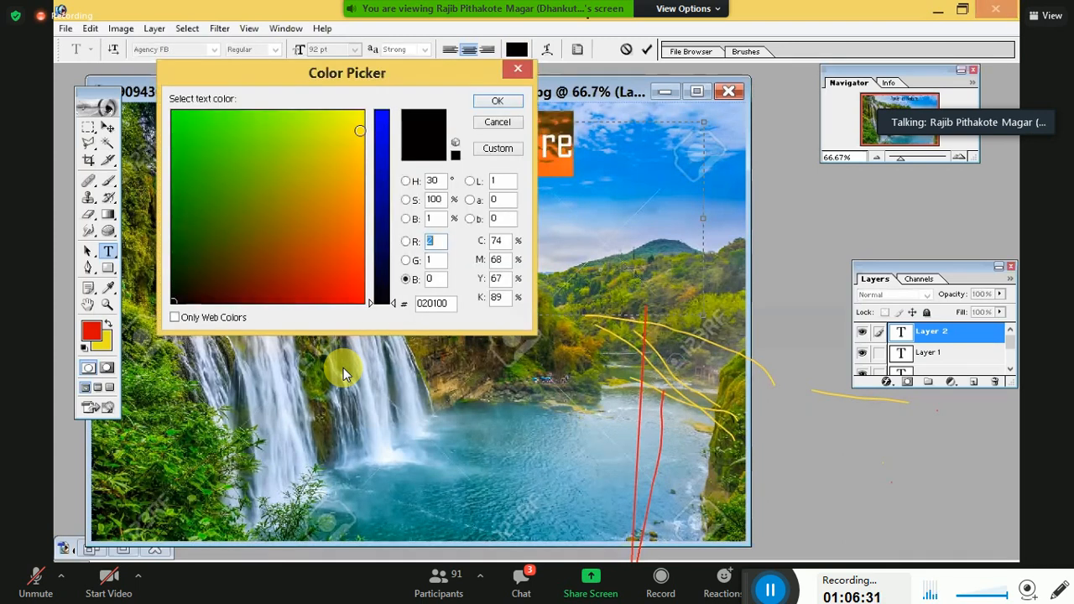
left_click(343, 374)
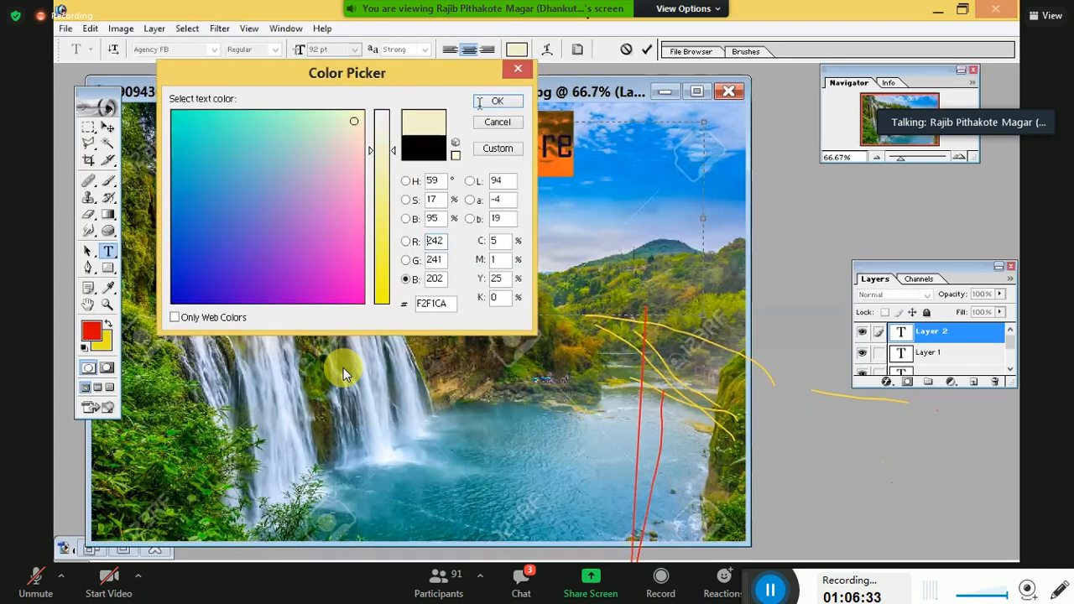
key("Return")
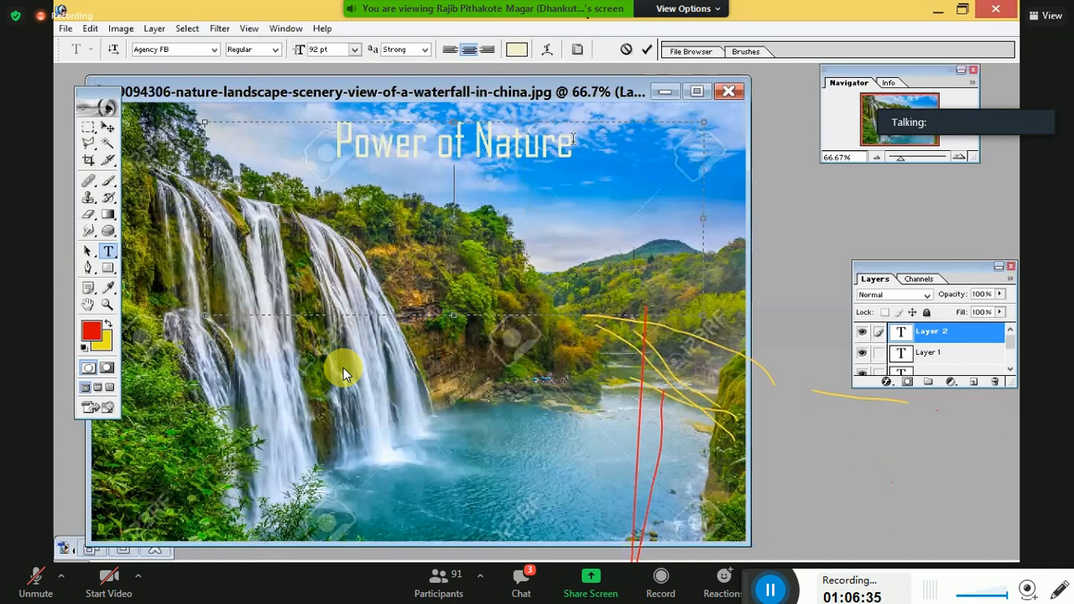
- Recolour the whole "Power of Nature" heading magenta and shorten its text box to end just below the words
key("ctrl+a")
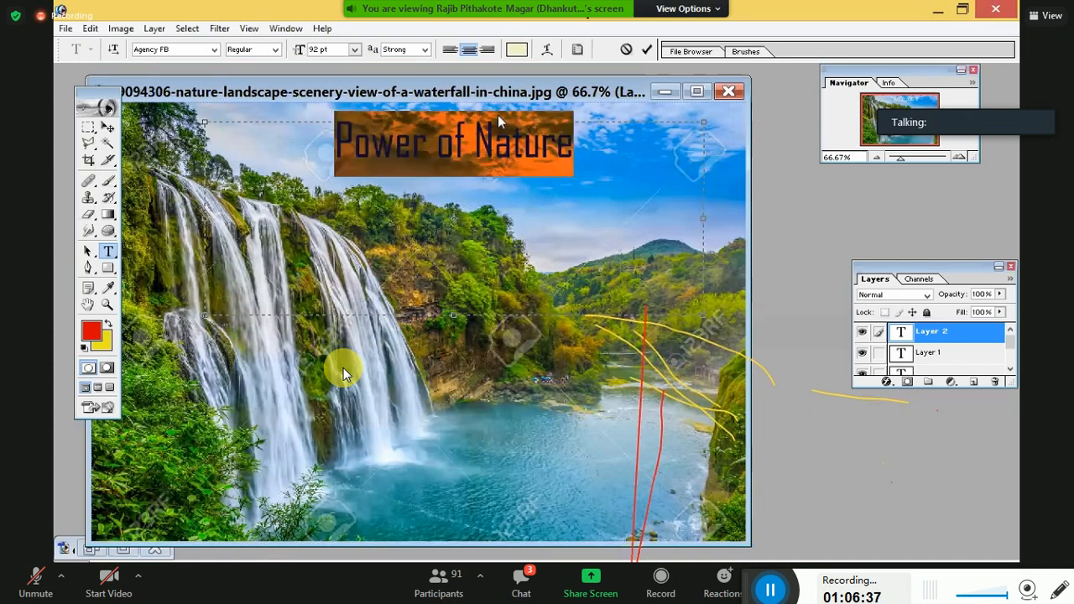
left_click(517, 51)
left_click(349, 269)
key("Return")
left_click(490, 295)
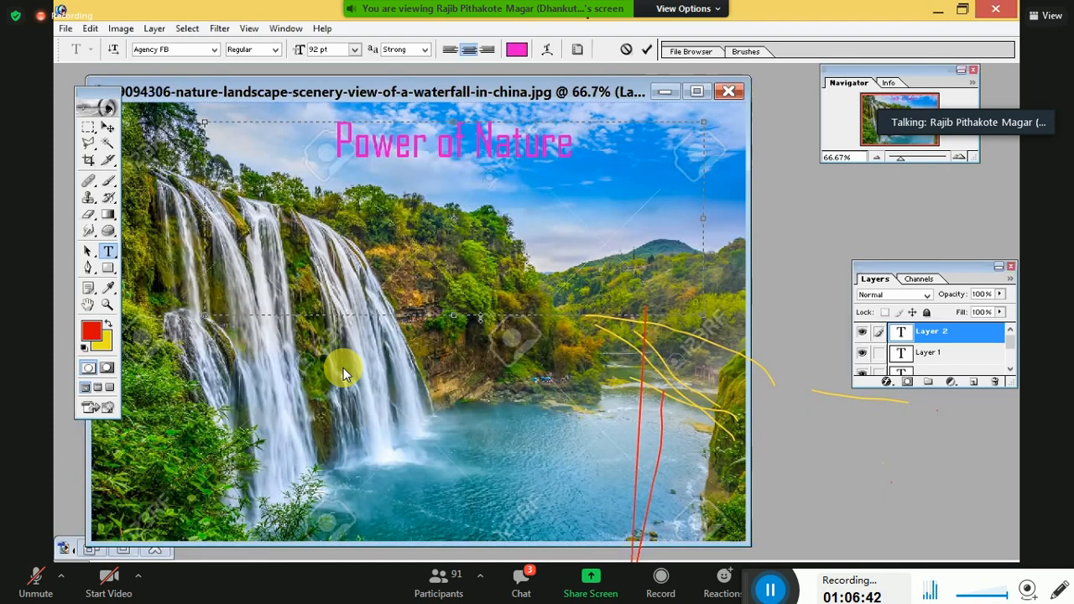
left_click_drag(454, 317, 454, 197)
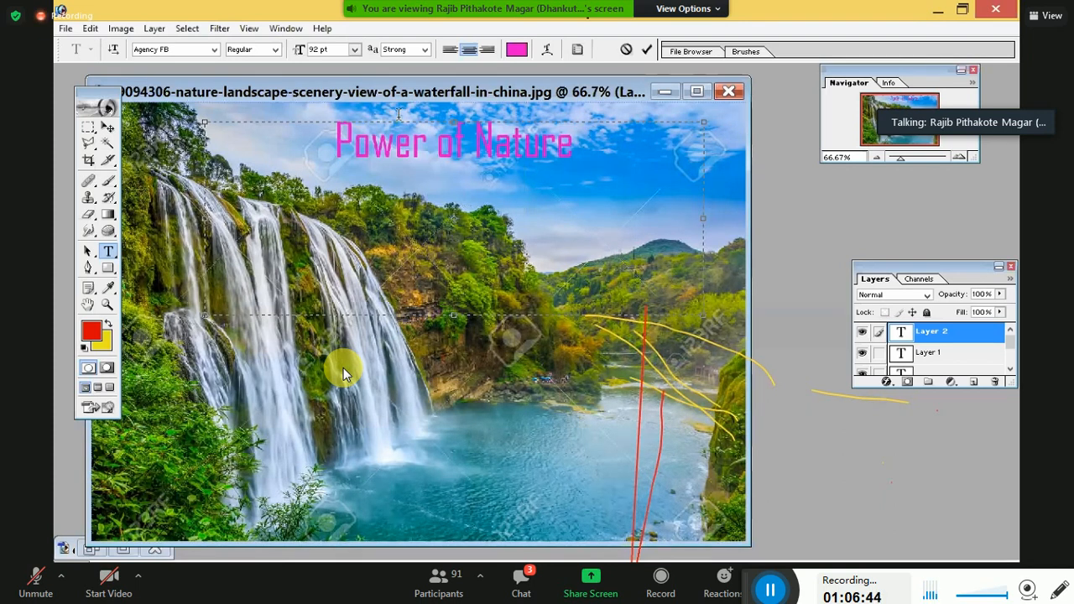
- Select the whole heading and try the None and Sharp anti-aliasing methods on it
left_click(424, 50)
left_click(398, 92)
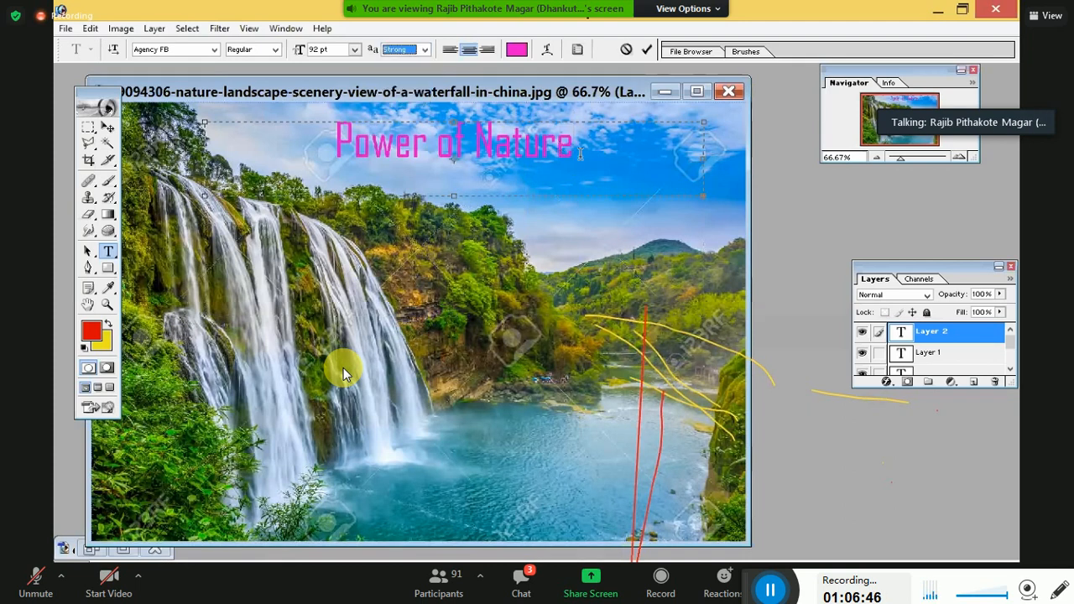
left_click_drag(571, 149, 295, 128)
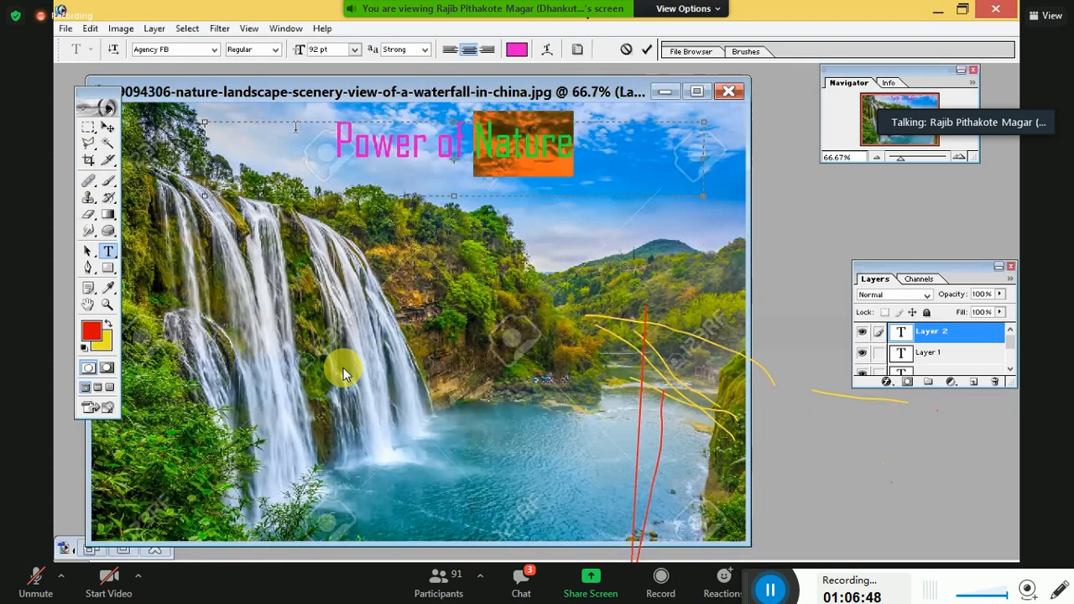
left_click(424, 50)
left_click(411, 60)
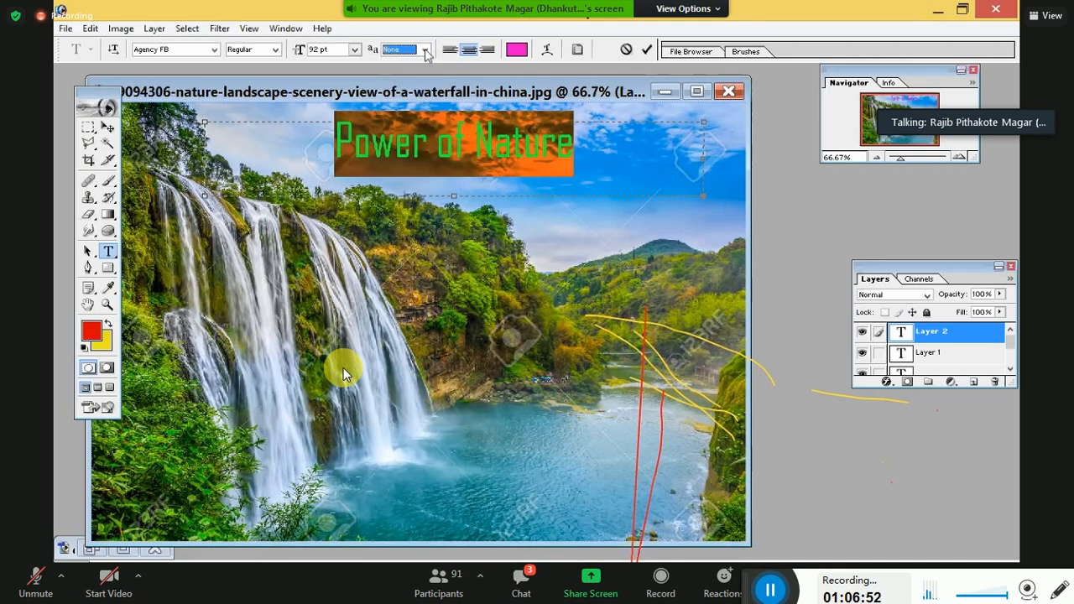
left_click(425, 50)
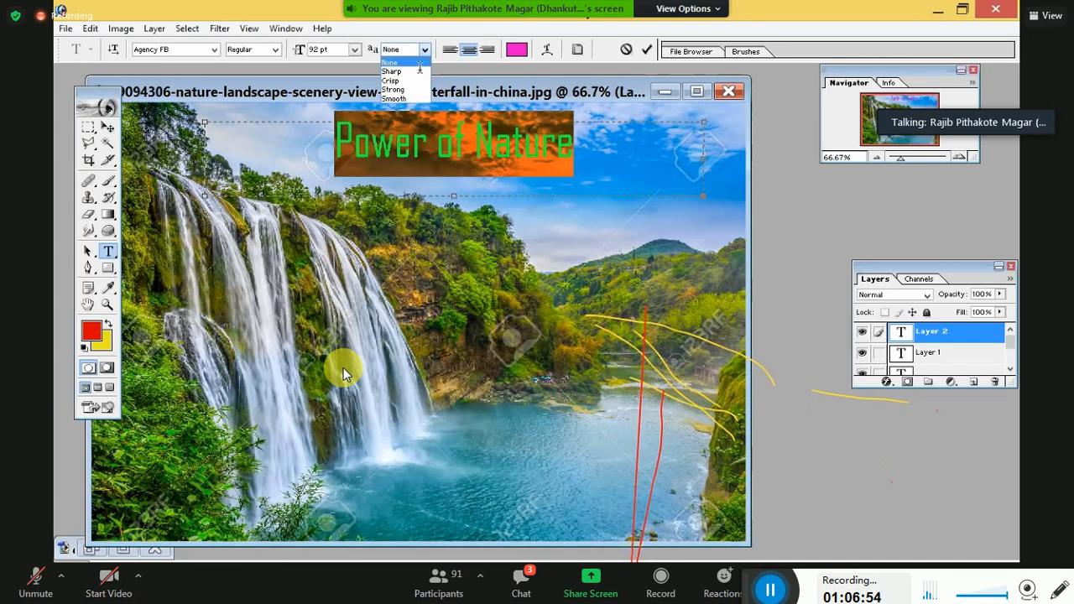
left_click(392, 72)
- Compare Strong and Smooth anti-aliasing on the selected heading and finish with Strong
left_click(424, 50)
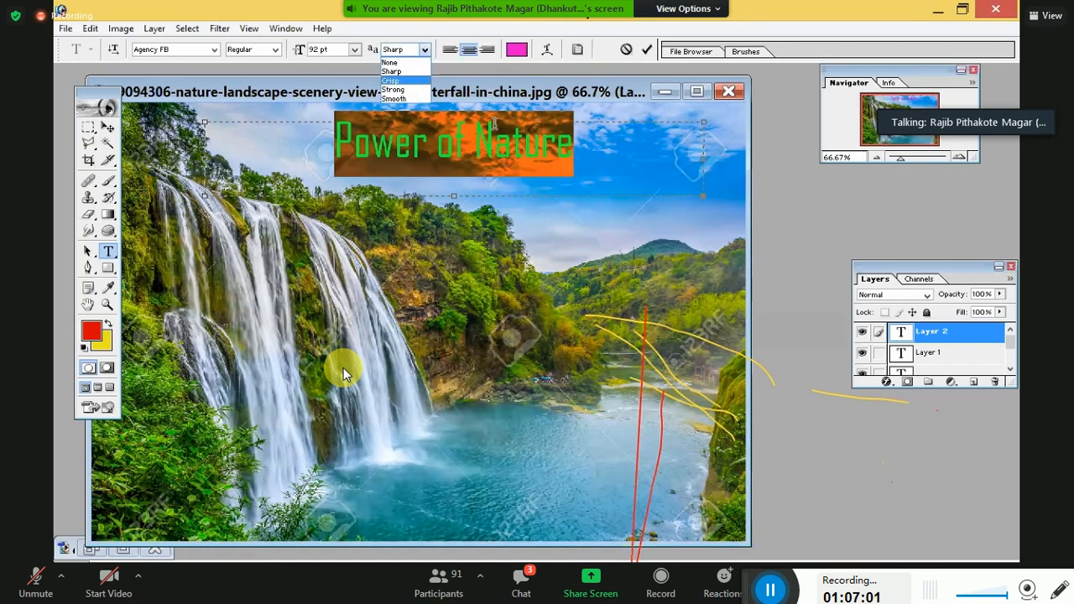
left_click(418, 89)
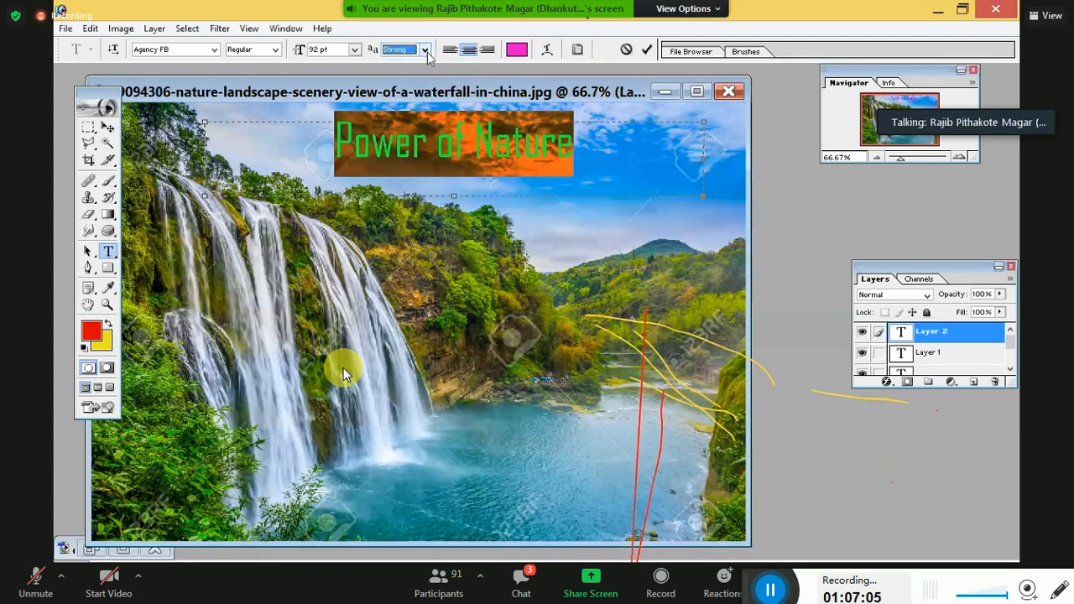
left_click(426, 51)
left_click(416, 102)
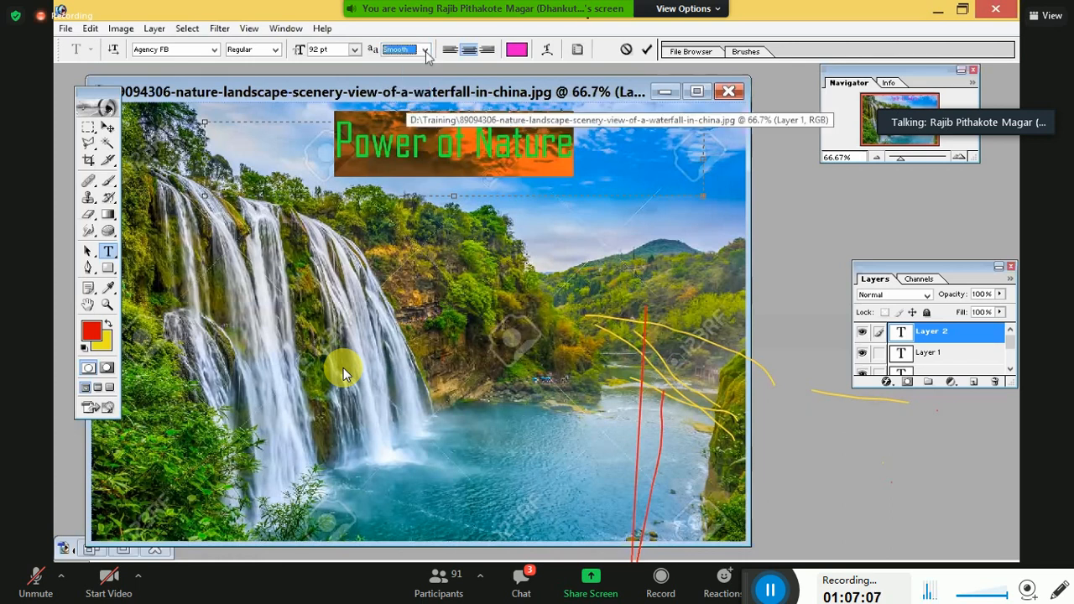
left_click(425, 51)
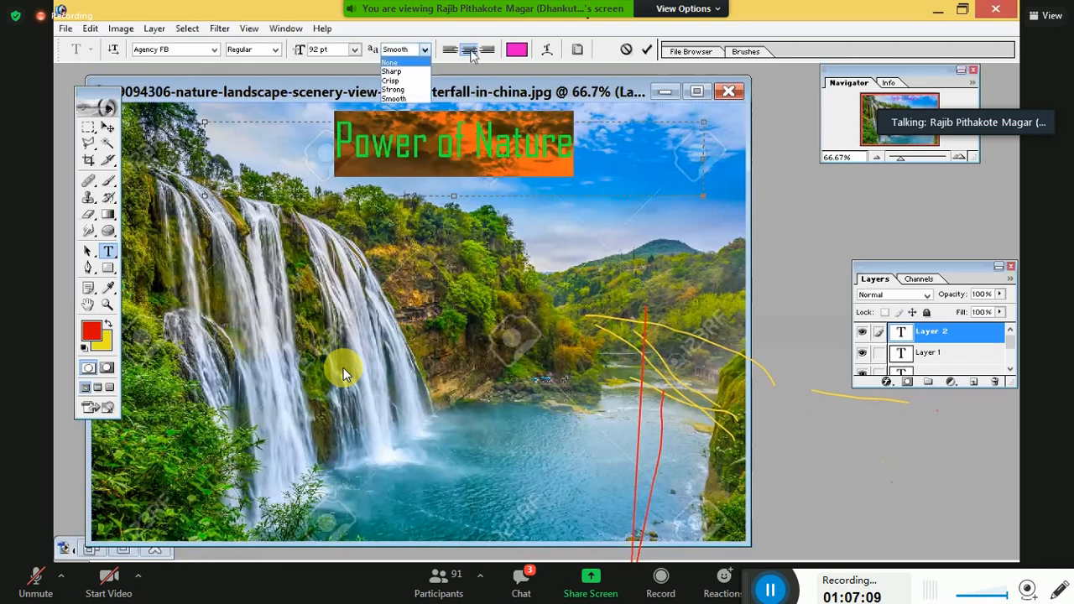
key("Up")
key("Return")
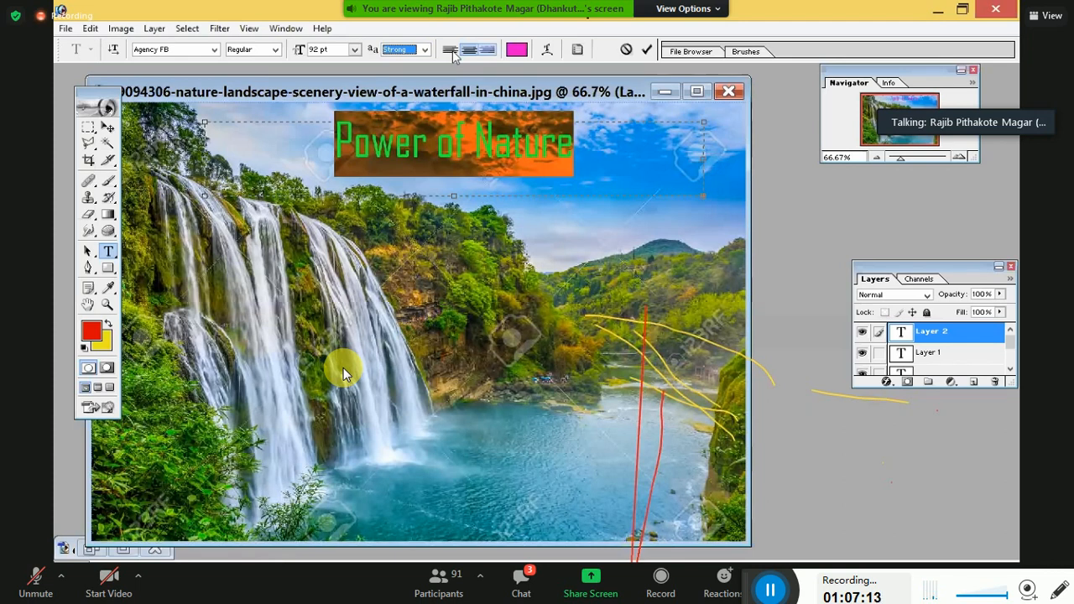
- Try left and right alignment for the heading, then centre it in its text box
left_click(451, 49)
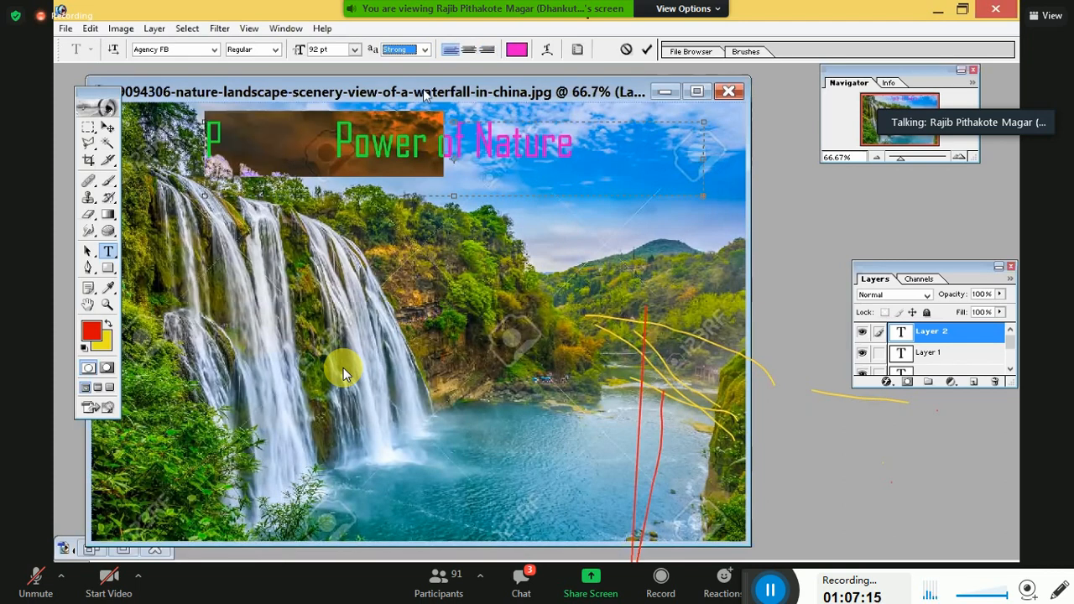
left_click(486, 50)
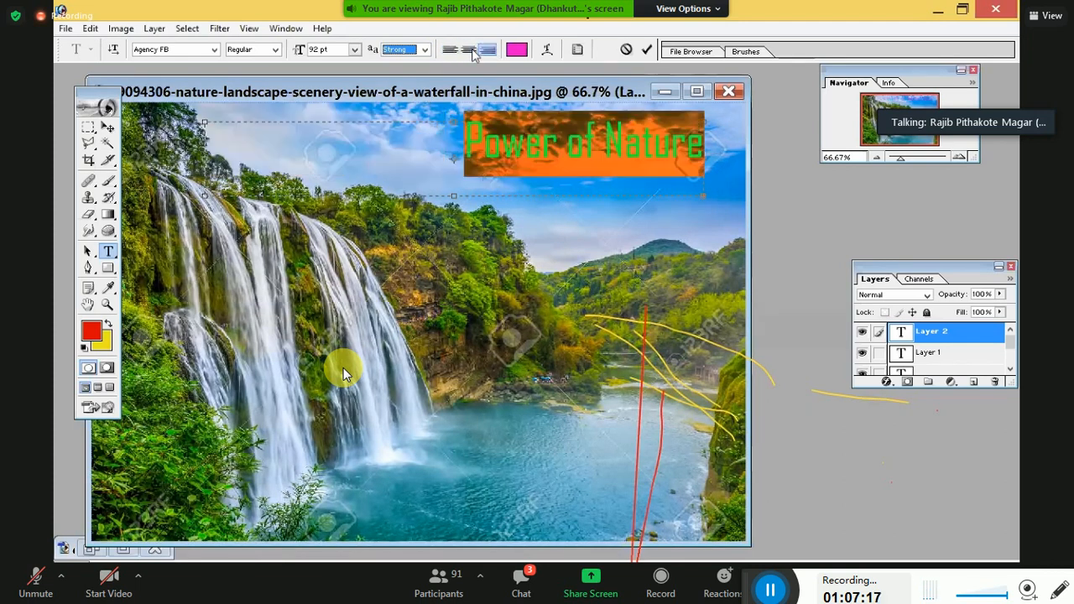
left_click(469, 50)
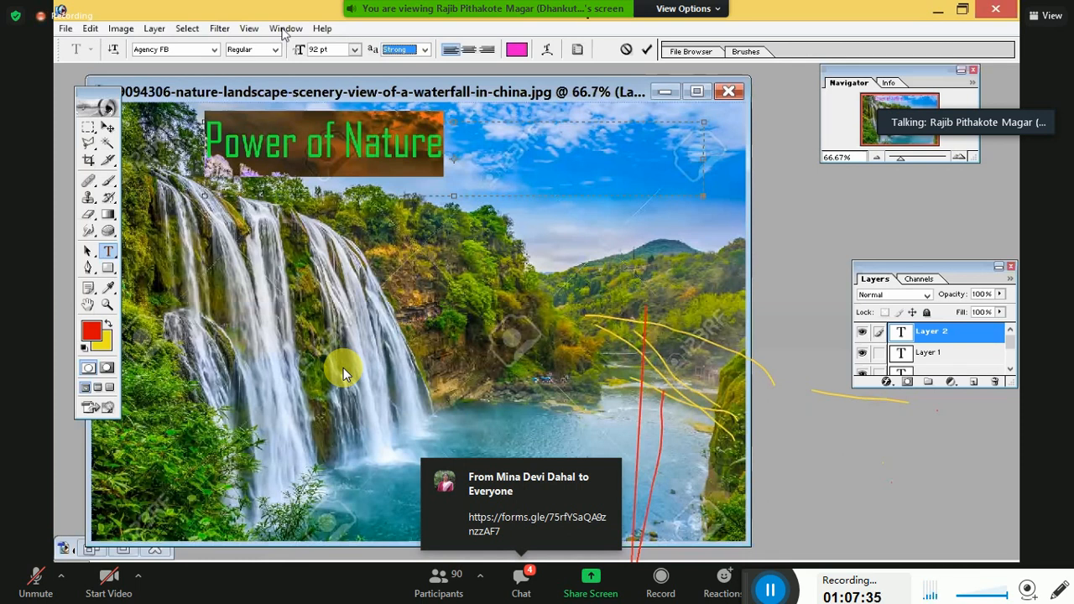
left_click(469, 50)
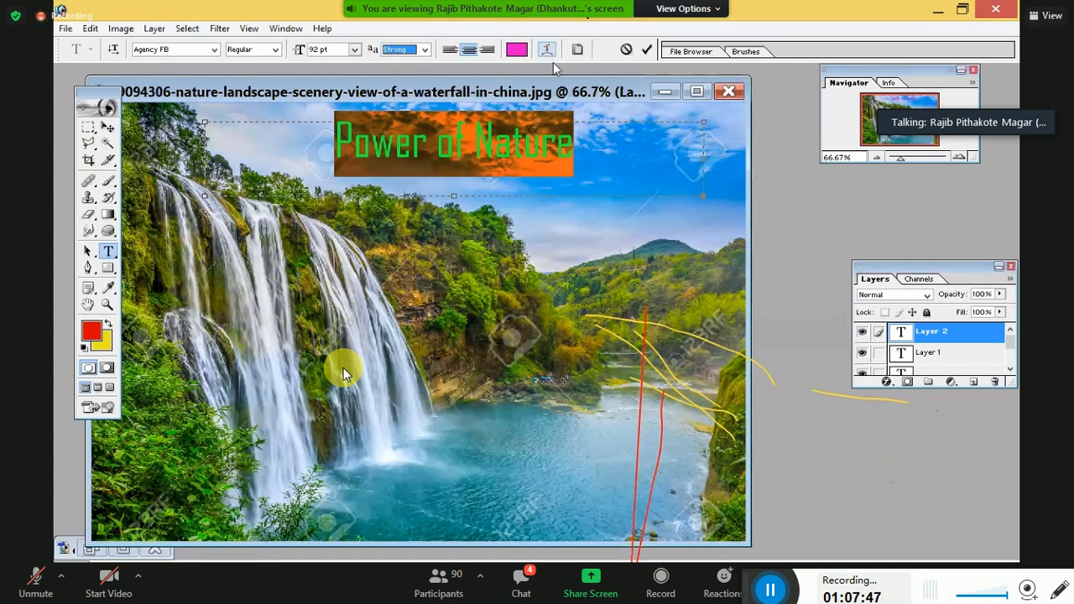
- Try to warp the "Power of Nature" heading with the horizontal Arc style
left_click(546, 49)
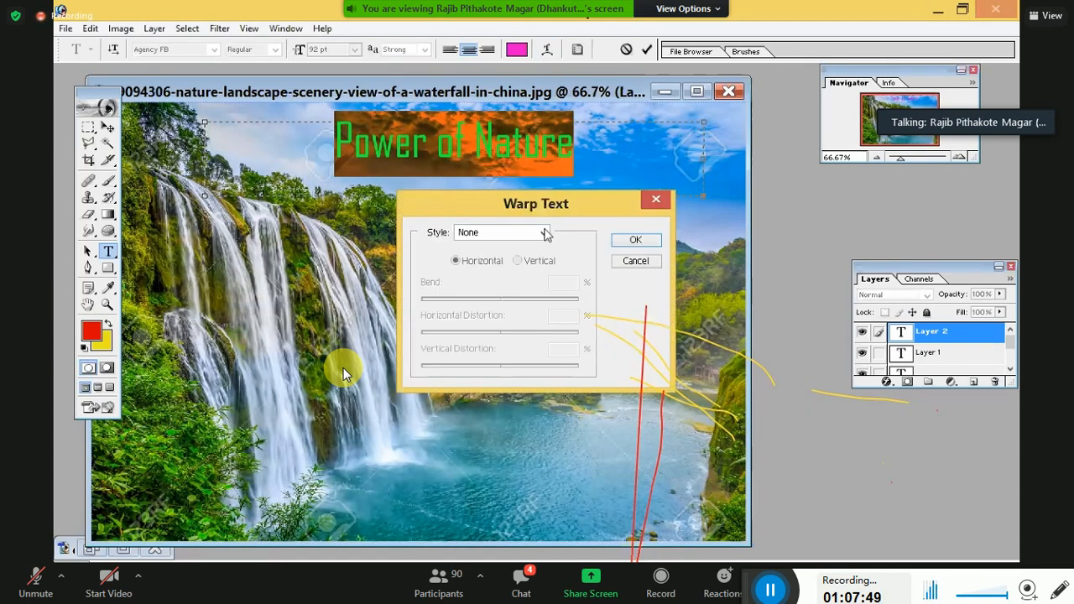
left_click(543, 232)
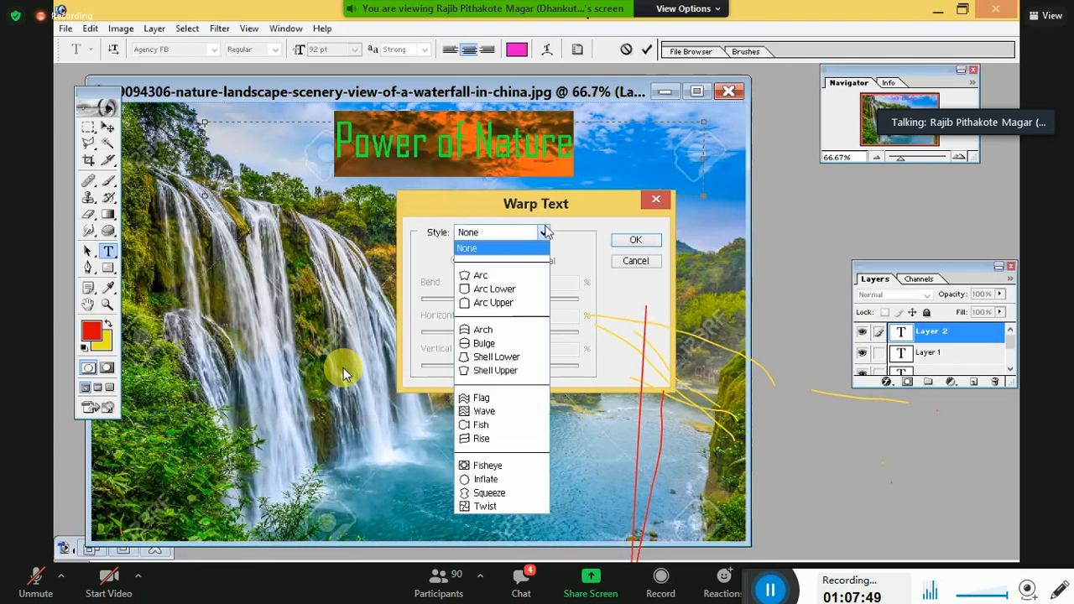
left_click(528, 277)
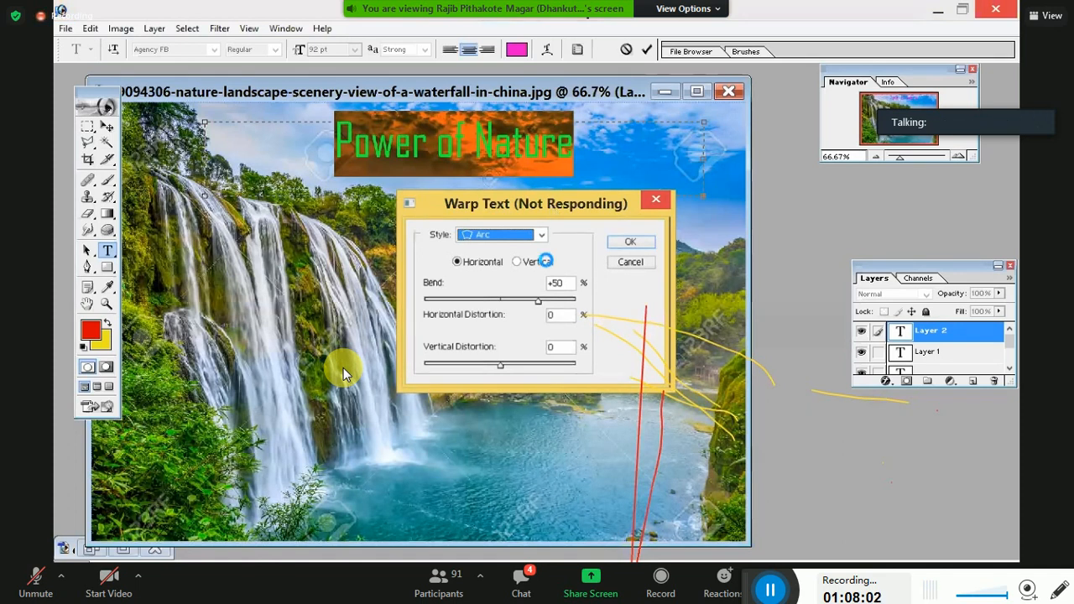
left_click_drag(612, 195, 610, 182)
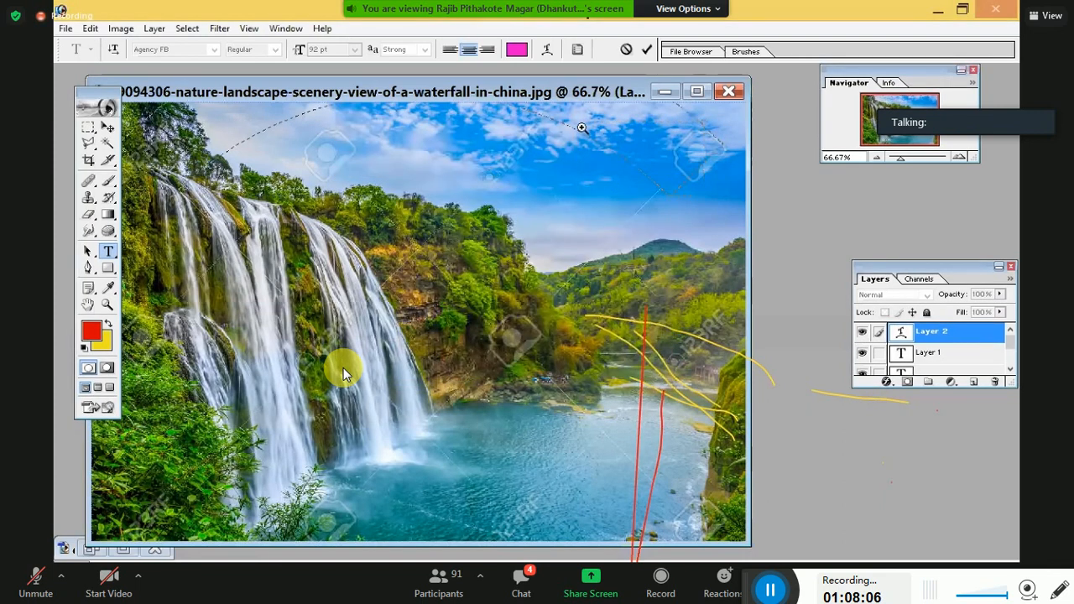
- Open 89094306-nature-landscape-scenery-view-of-a-waterfall-in-china.jpg from the Training folder and draw a horizontal text box across the sky
key("alt+Tab")
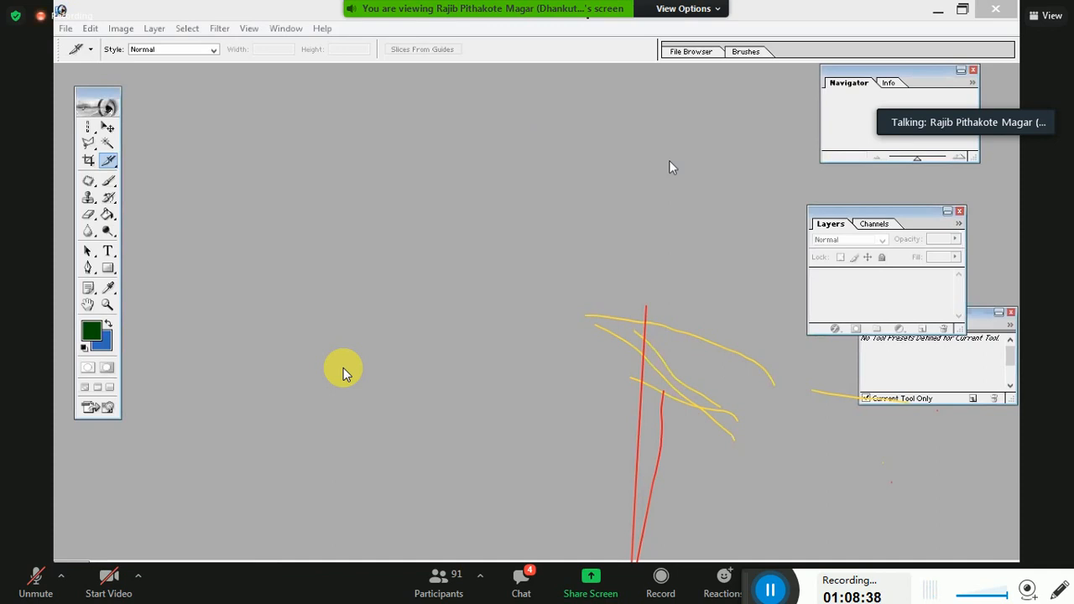
key("ctrl+o")
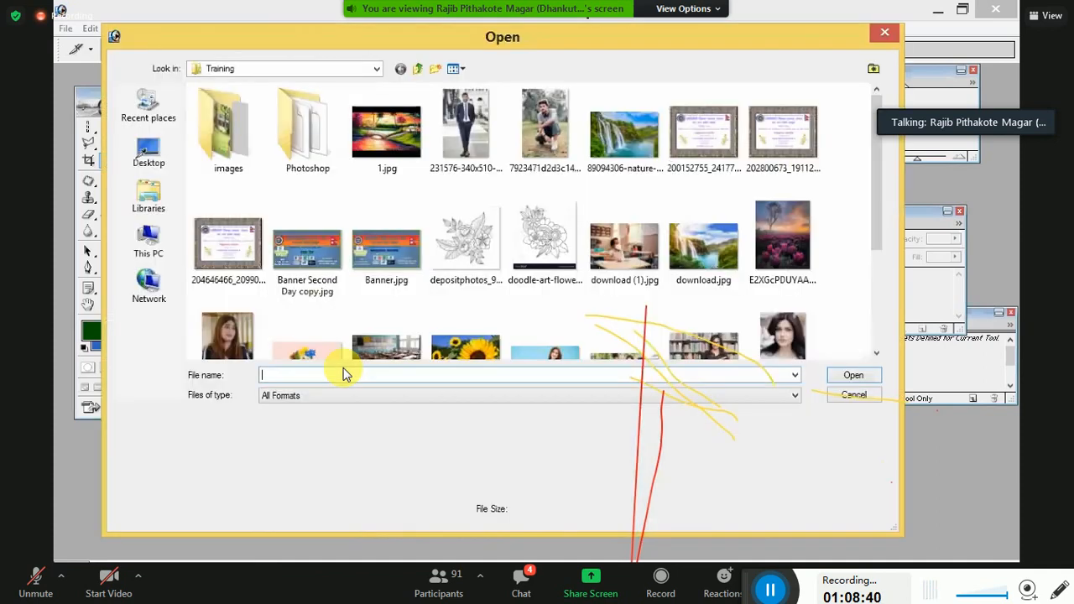
double_click(625, 136)
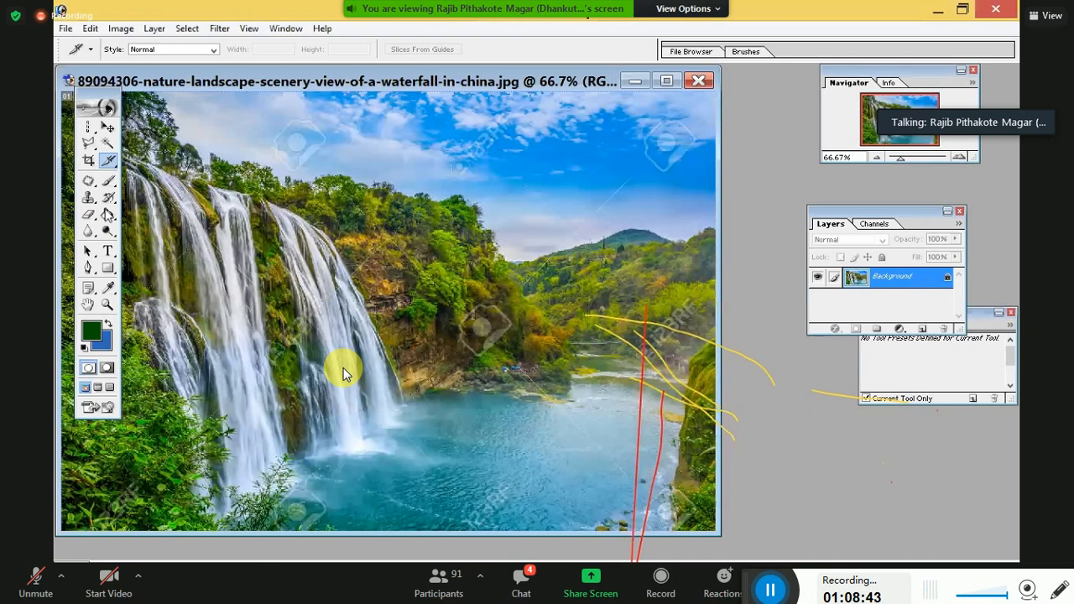
key("t")
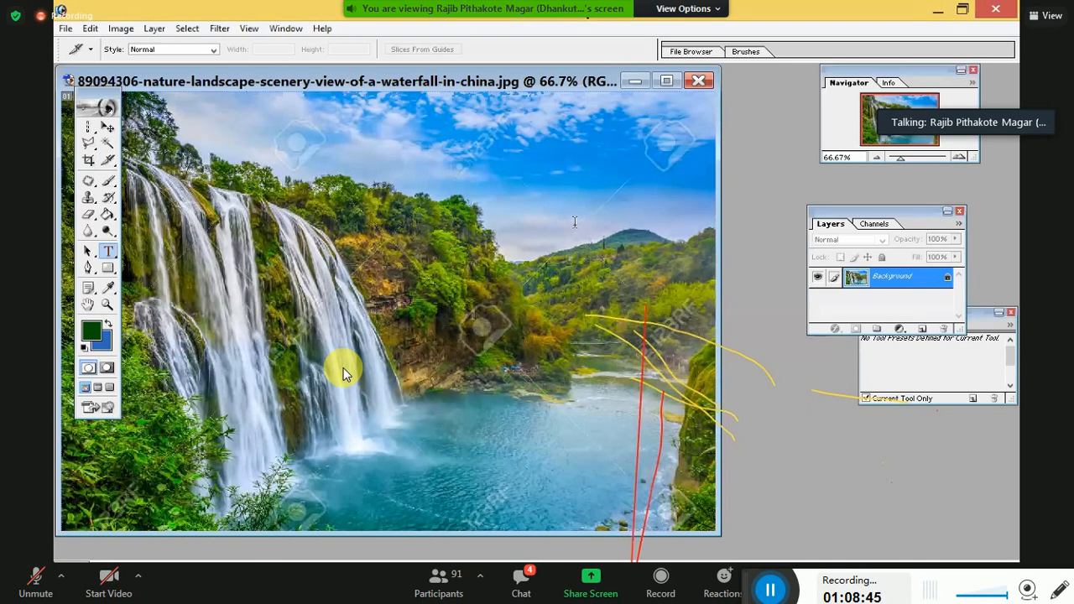
left_click_drag(206, 120, 576, 225)
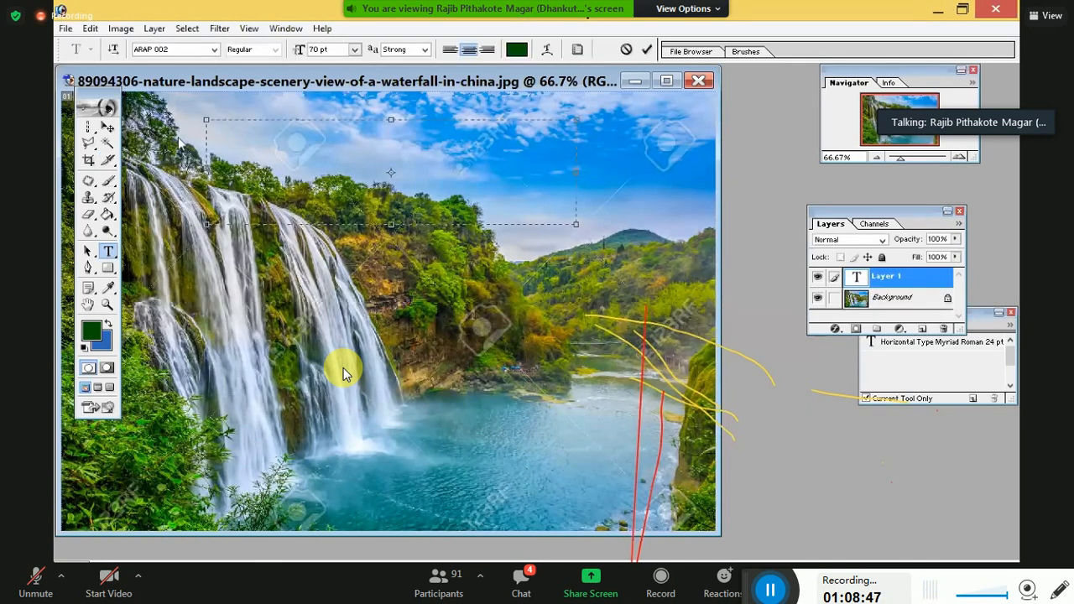
- Try the Abhyudaya font with a test character in the new text box and erase the character
left_click(214, 50)
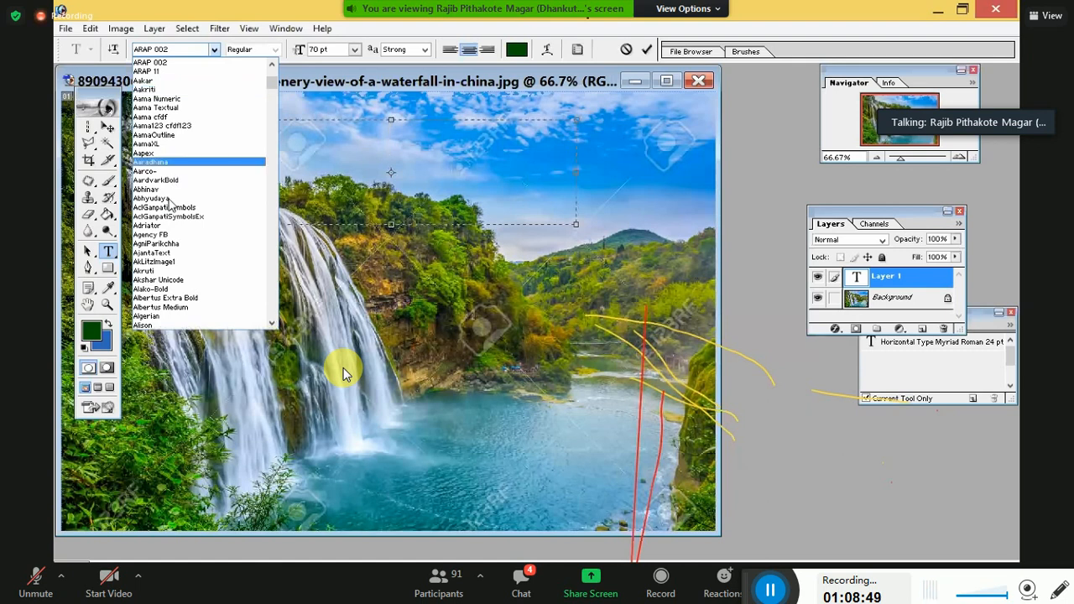
left_click(169, 199)
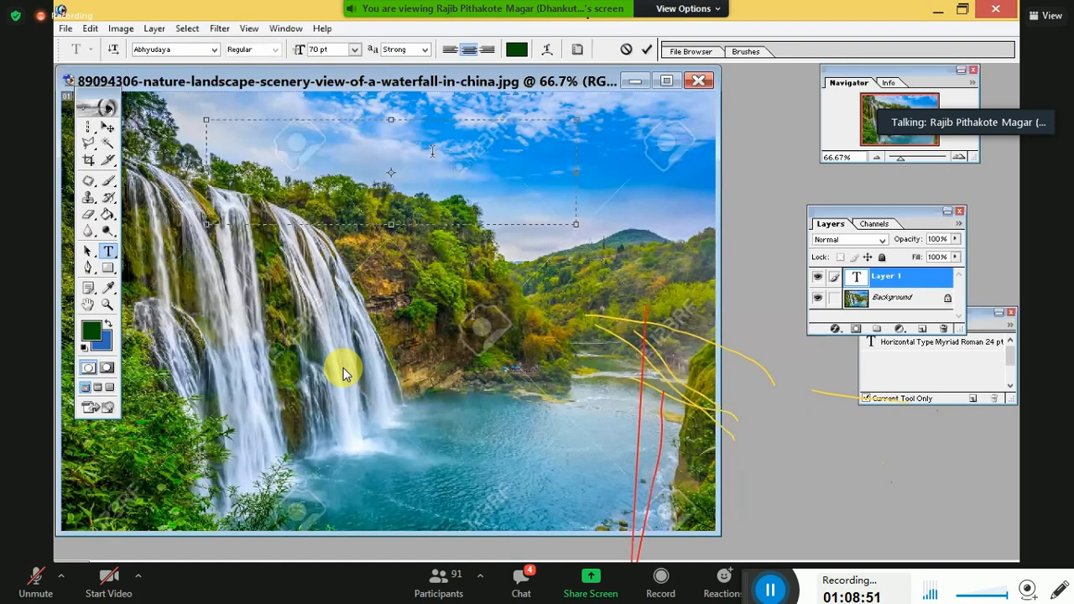
type("ए")
key("BackSpace")
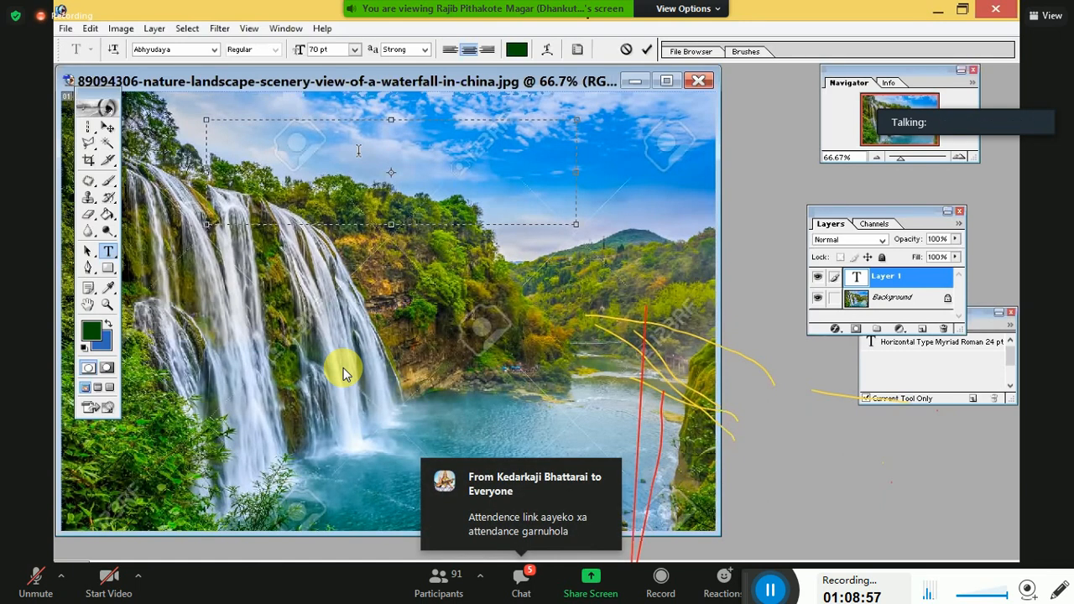
- Set the text font to Kruti Dev 040 and enter the Nepali letter "क" in the text box
left_click(214, 49)
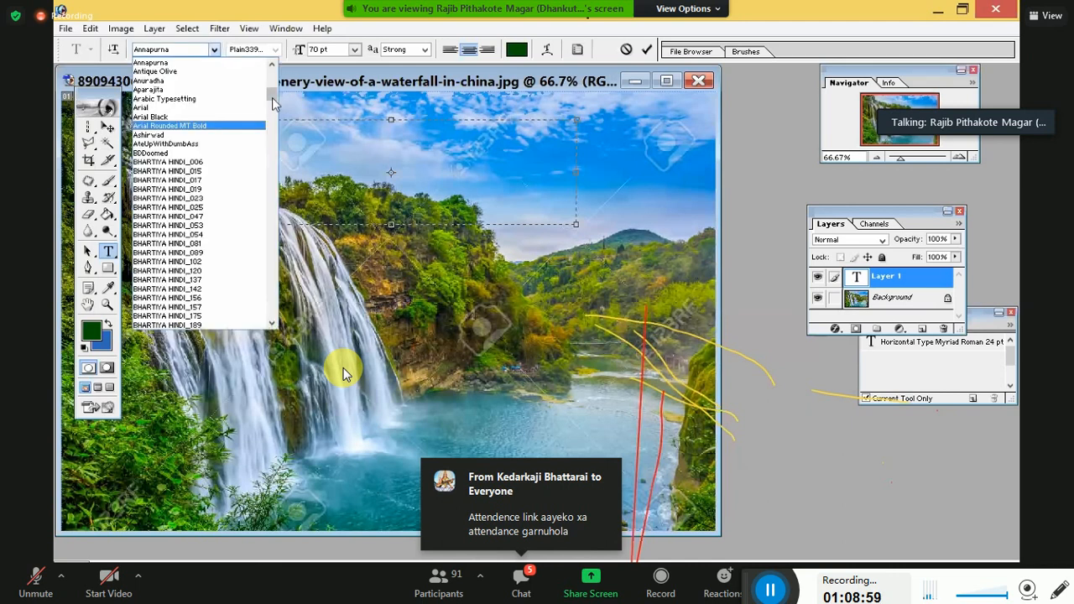
left_click_drag(272, 92, 251, 195)
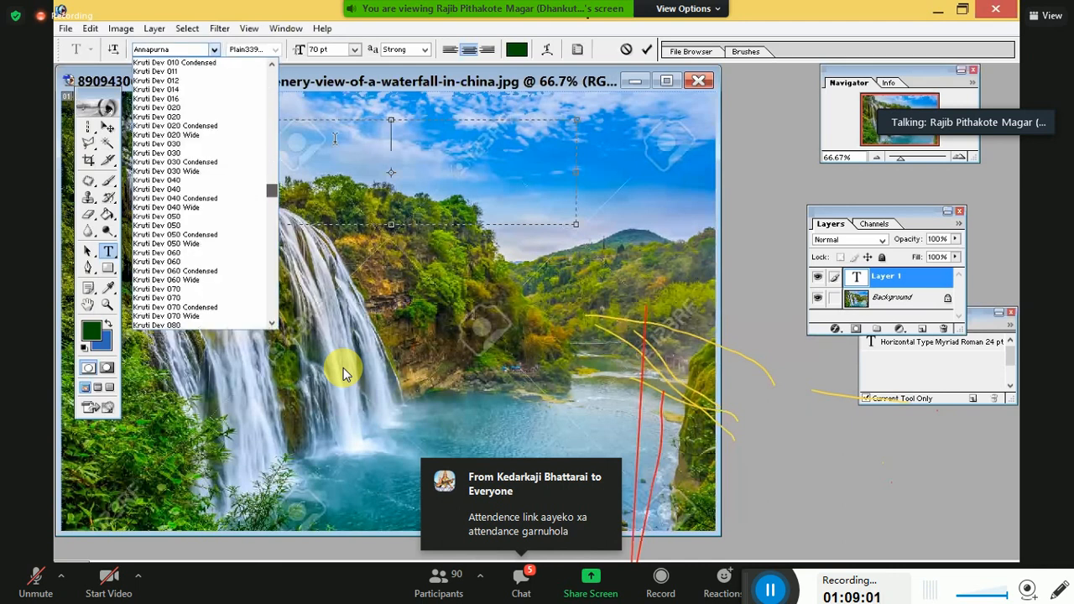
left_click(206, 188)
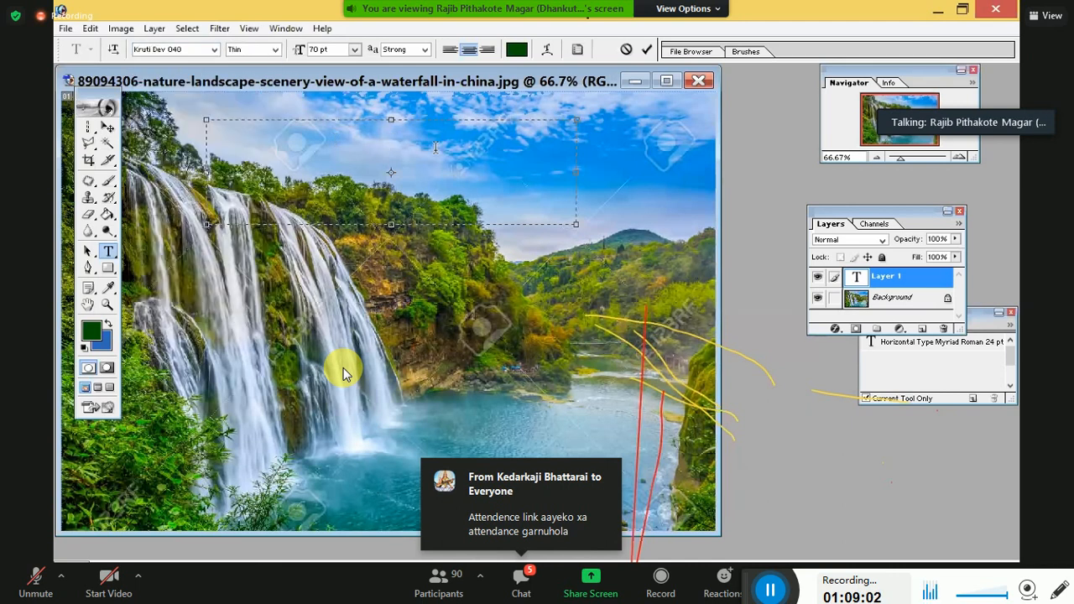
type("d")
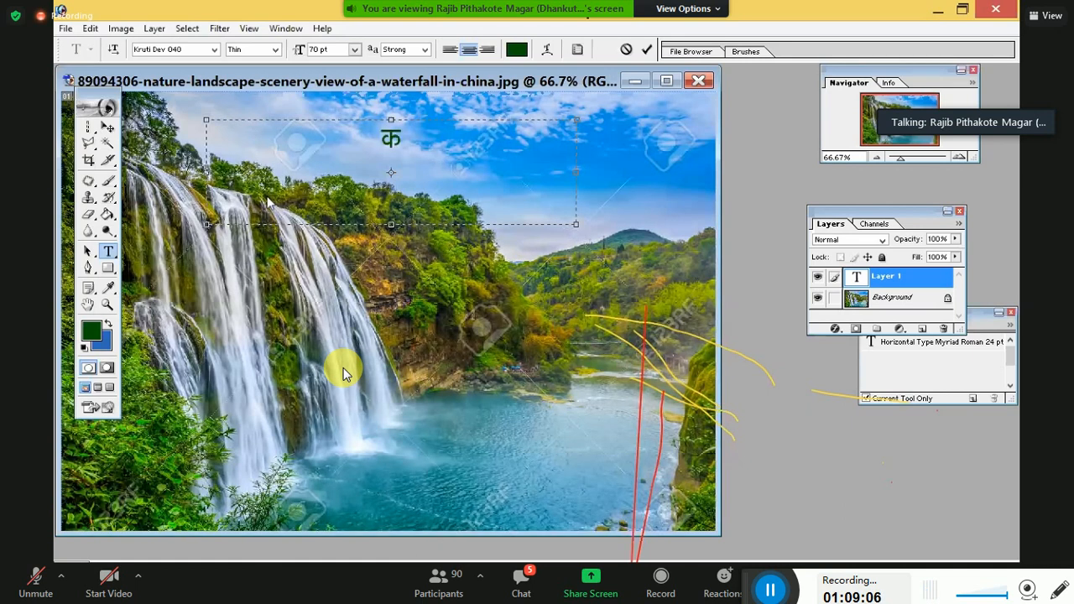
- Erase the Nepali letter from the text box, set the font to Script MT Bold and enter "Power of Nature"
key("BackSpace")
left_click(215, 49)
left_click_drag(271, 198, 271, 275)
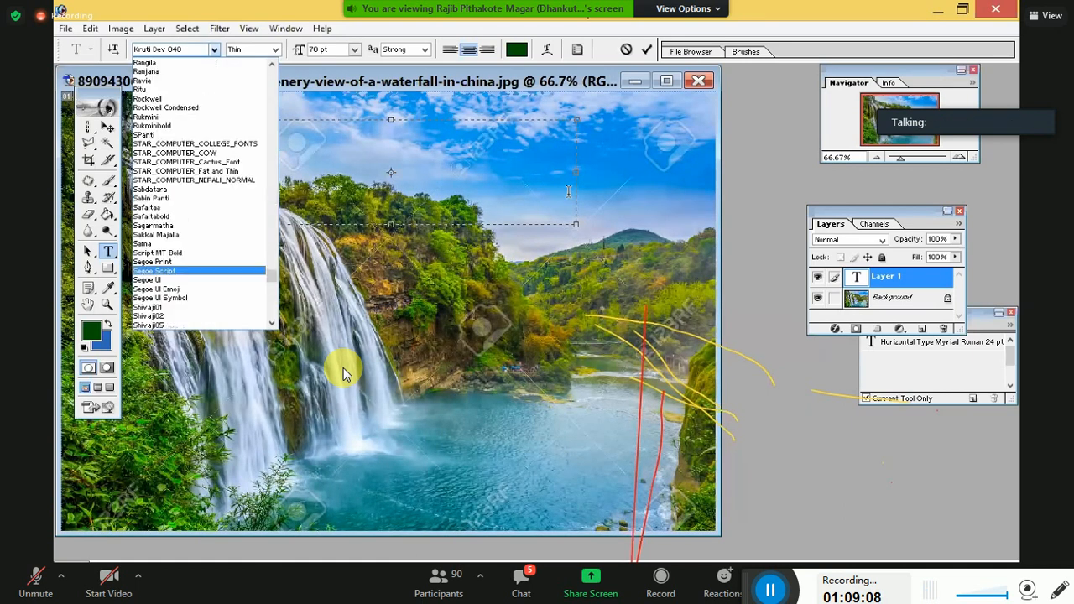
left_click(158, 252)
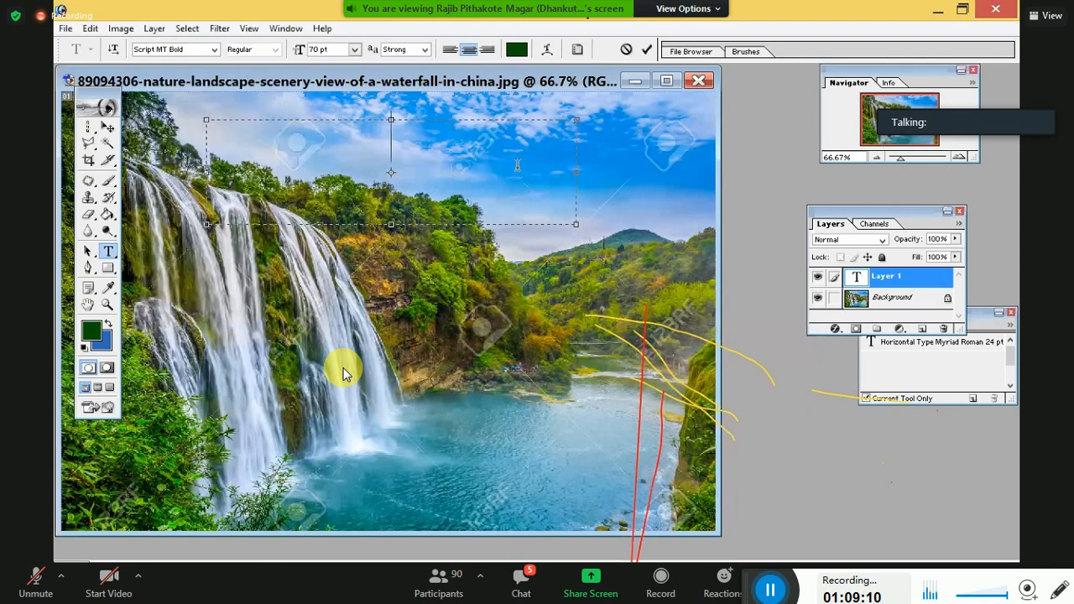
type("P")
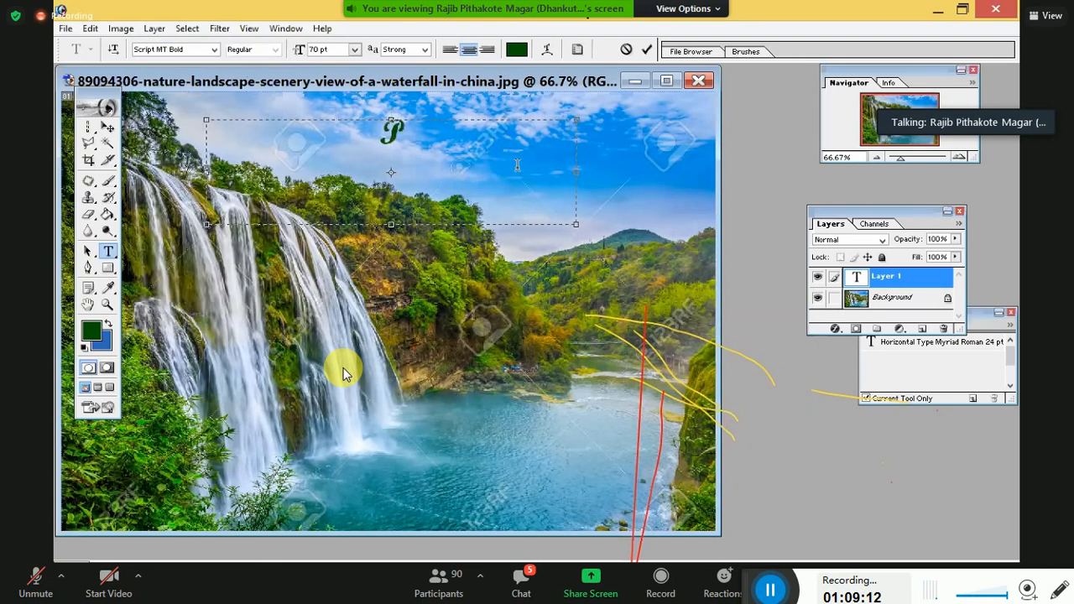
type("ower of Nat")
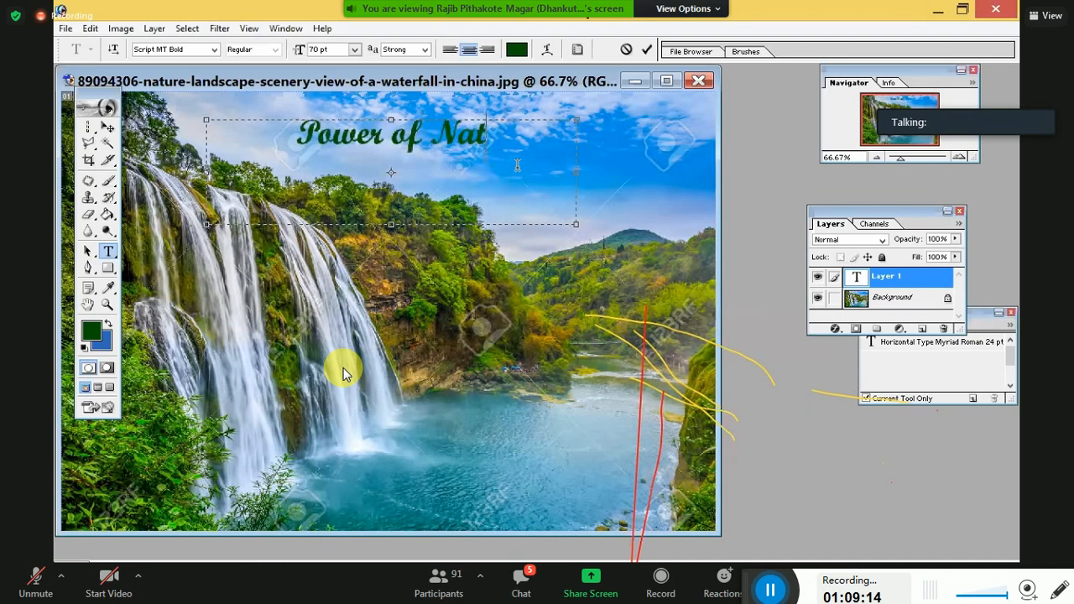
type("ur")
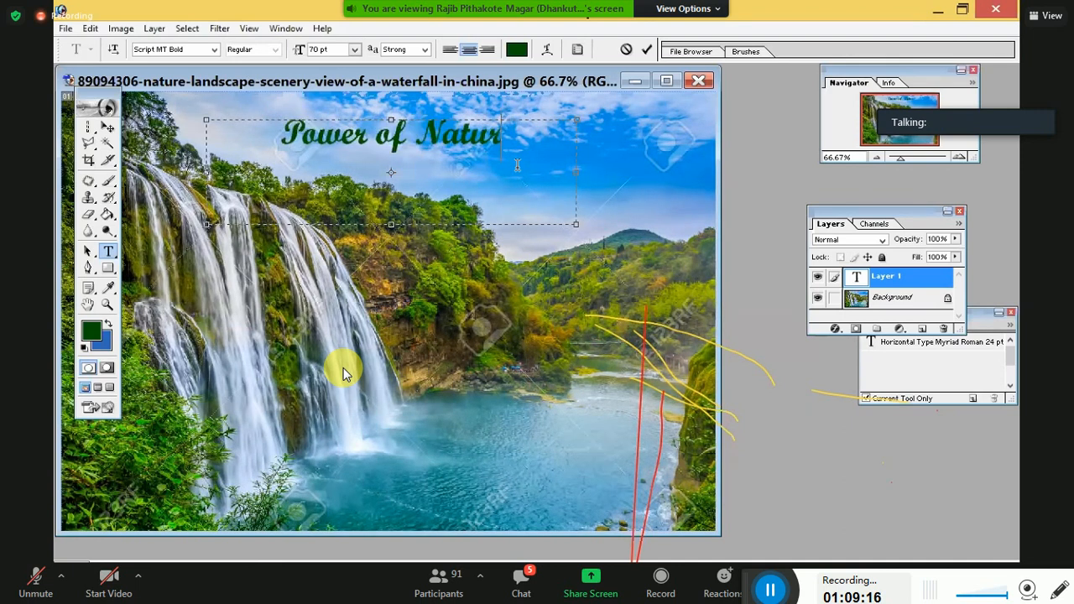
type("e")
- Select the whole "Power of Nature" text and preview successive fonts on it, settling on Vivaldi
key("ctrl+a")
left_click(193, 53)
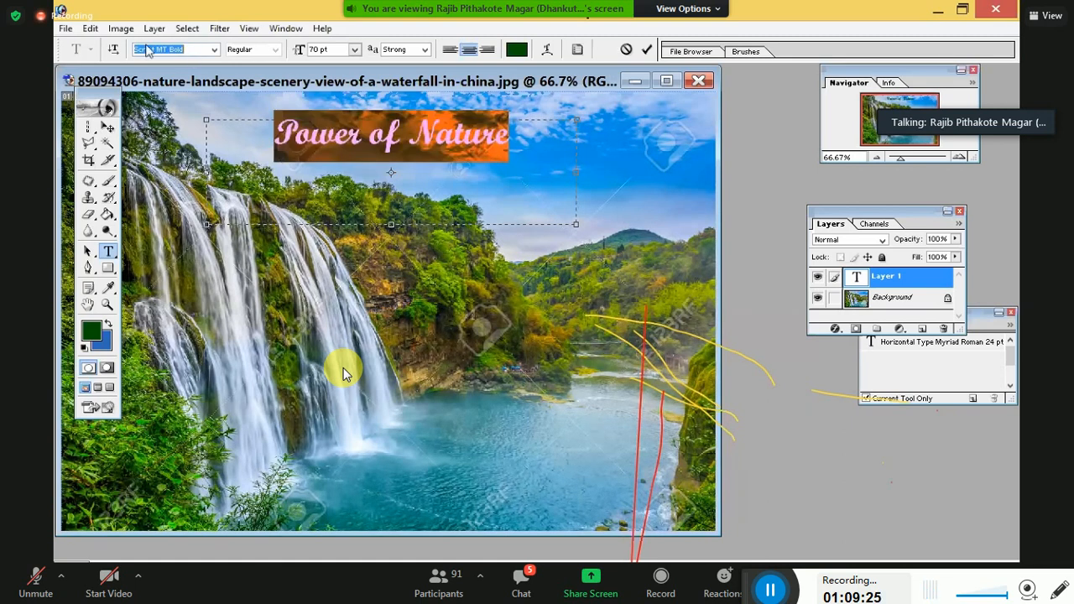
key("Down")
key("Down")
key("Down")
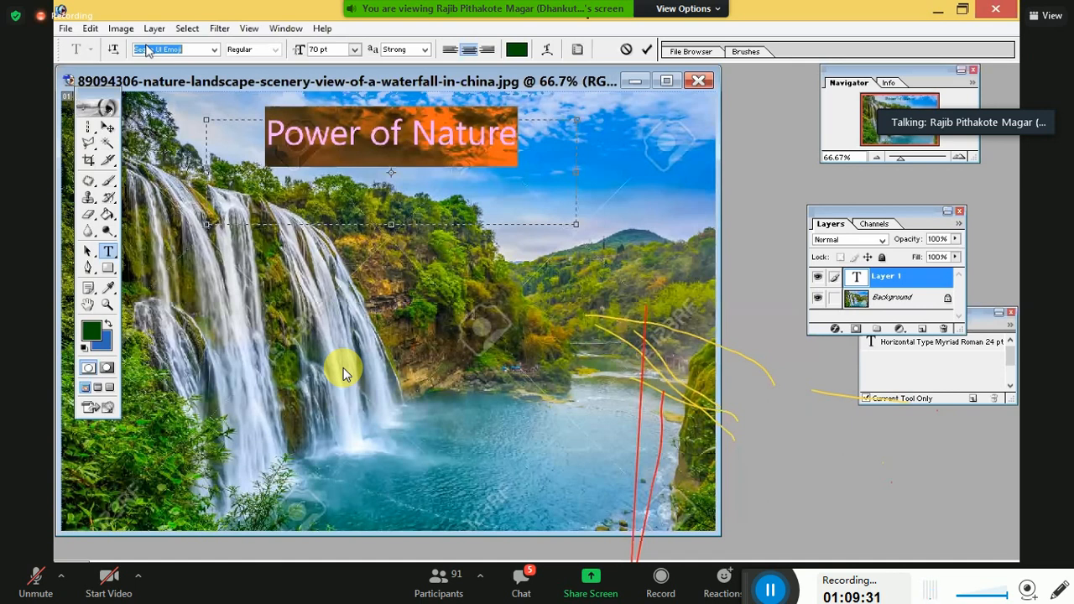
key("Up")
key("Up")
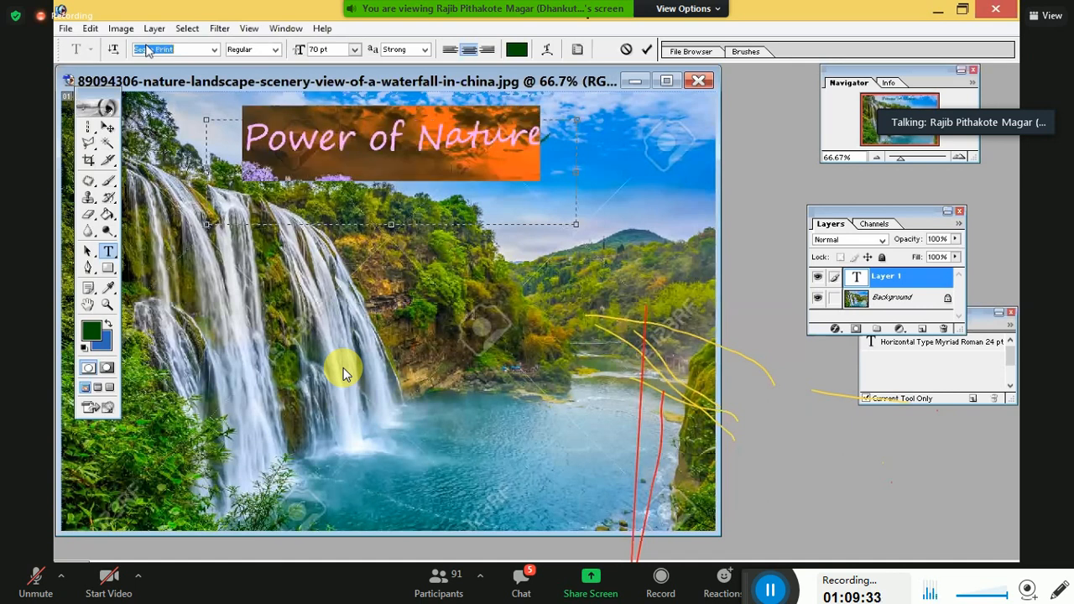
key("Down")
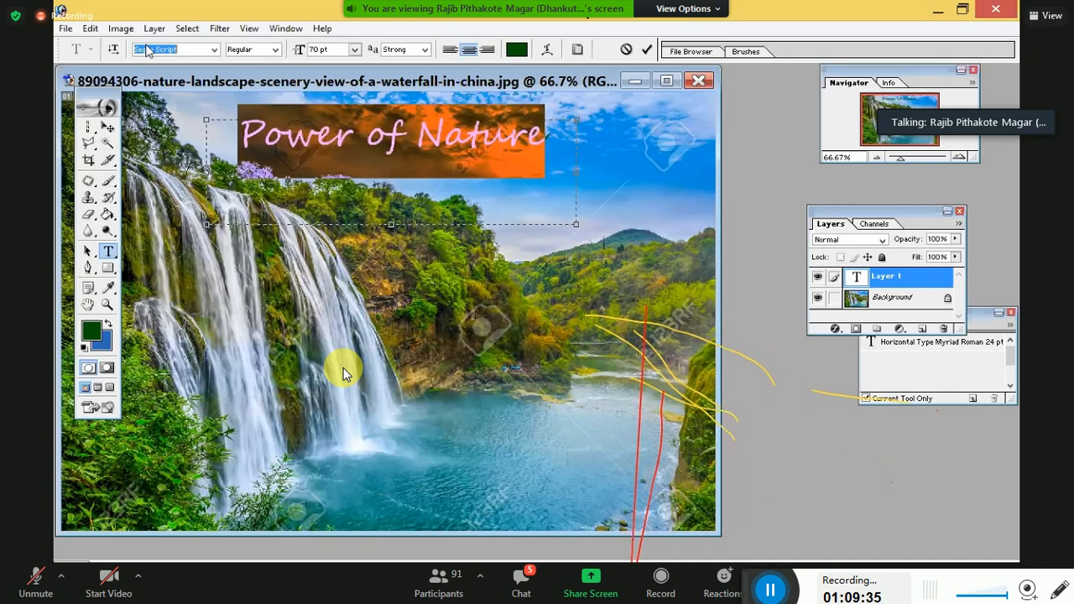
key("Down")
key("Down")
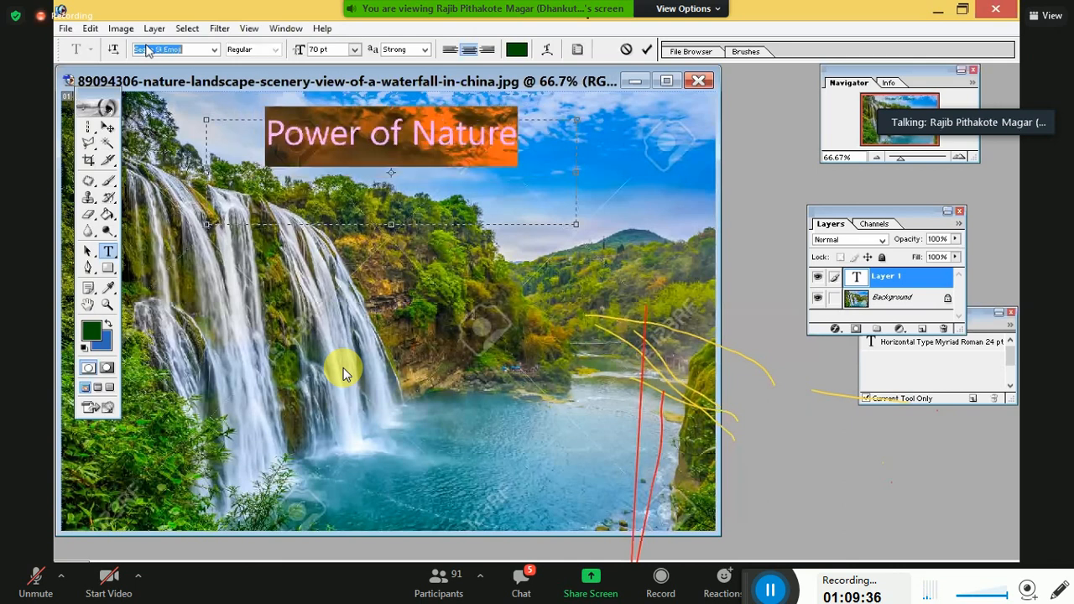
key("Down")
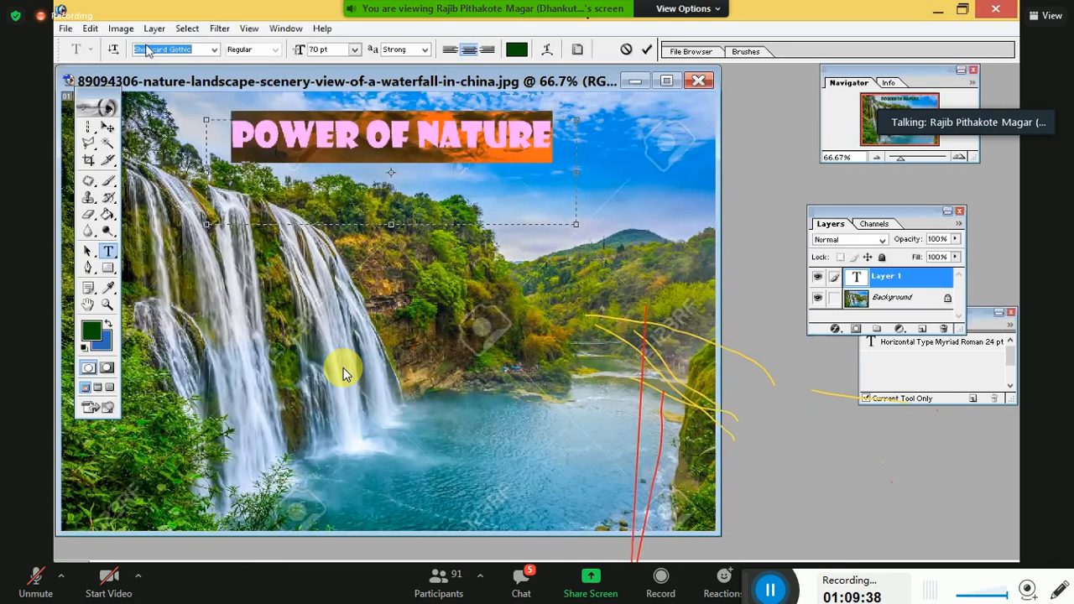
key("Down")
key("Down")
key("Down")
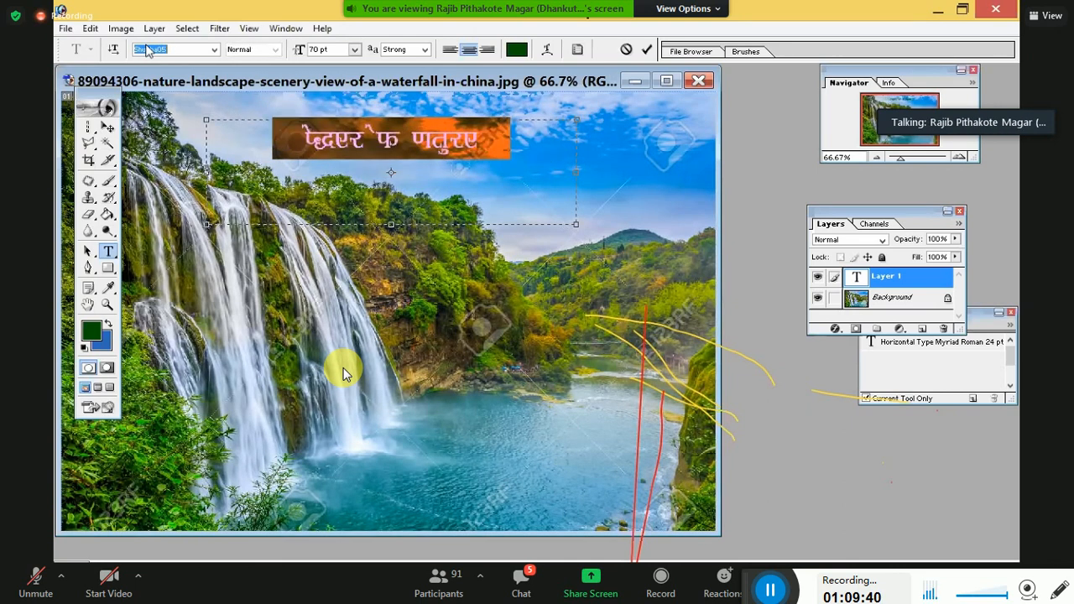
key("Down")
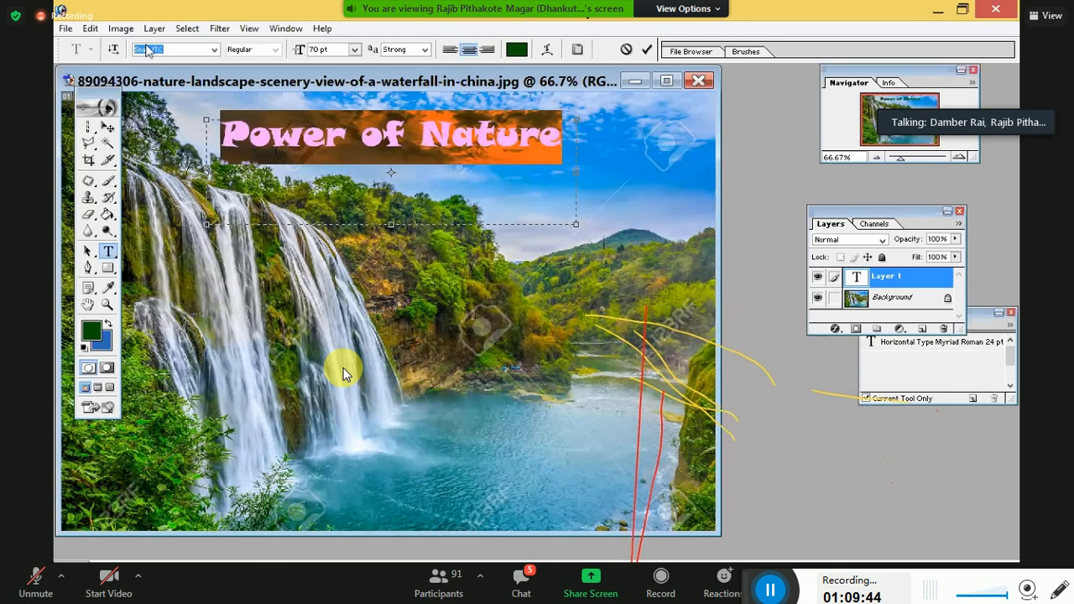
key("Down")
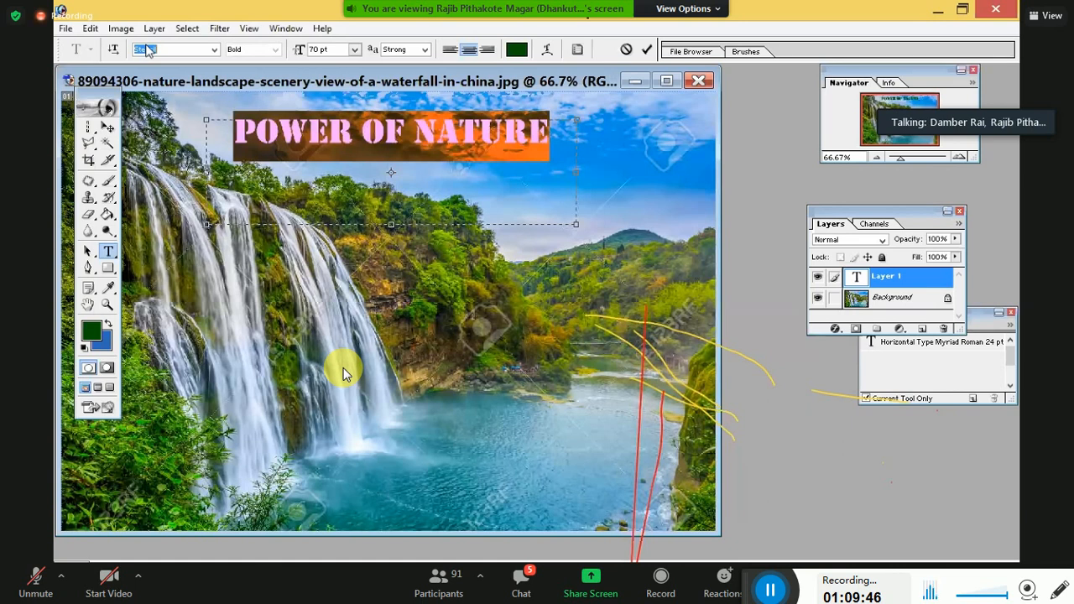
key("Down")
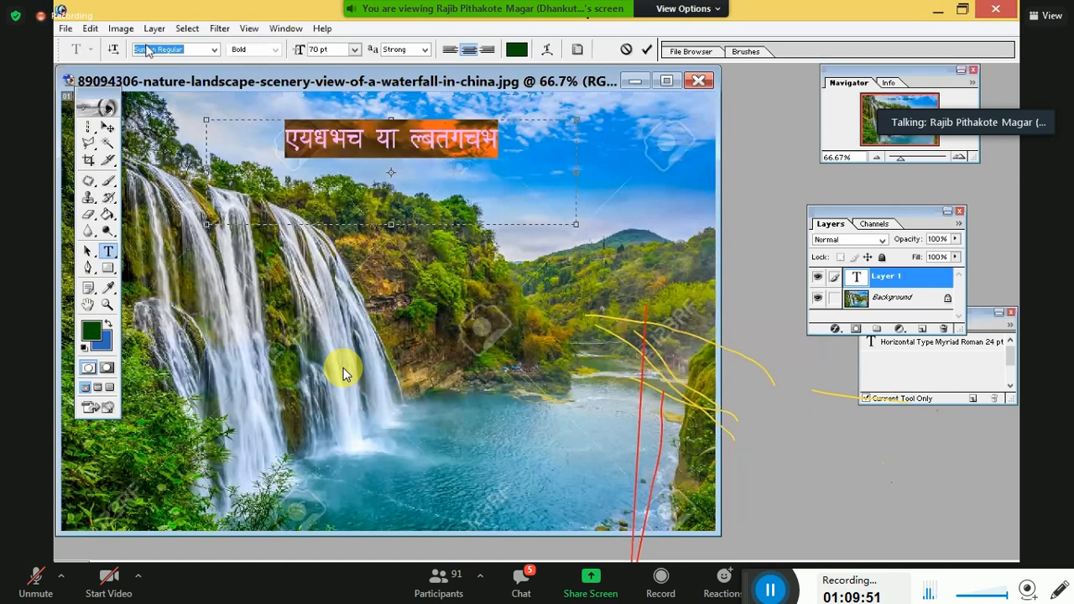
key("Down")
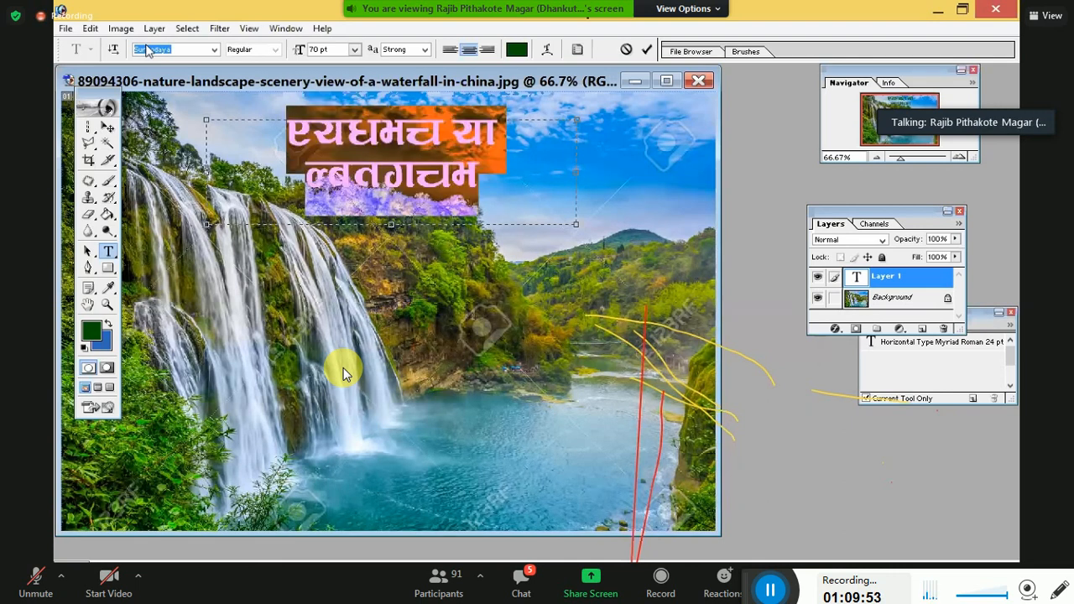
key("Down")
key("Down")
key("Down")
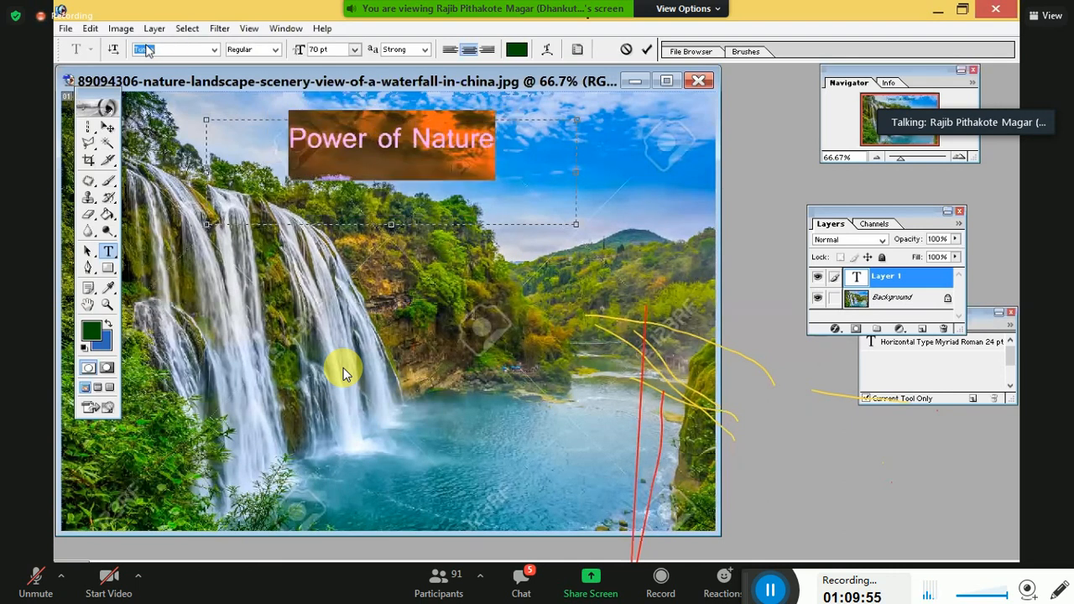
key("Down")
key("Down")
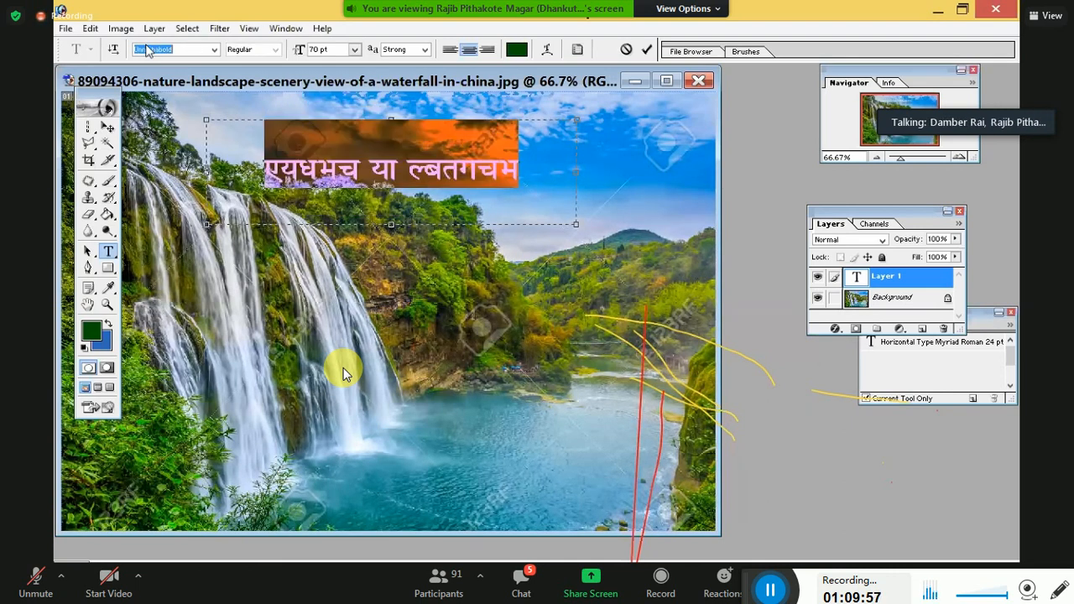
key("Down")
key("Down")
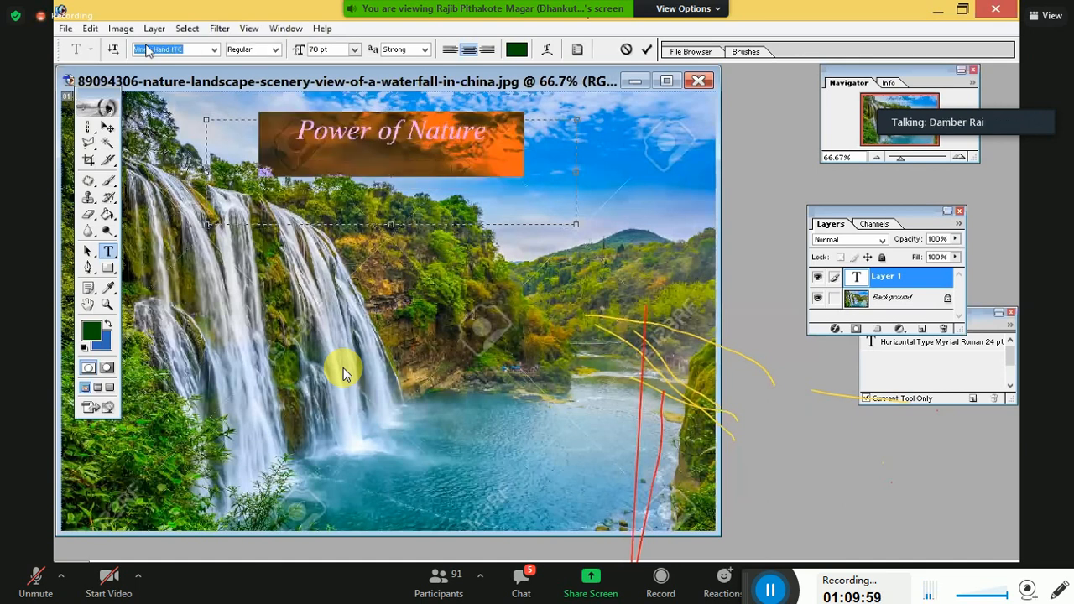
key("Down")
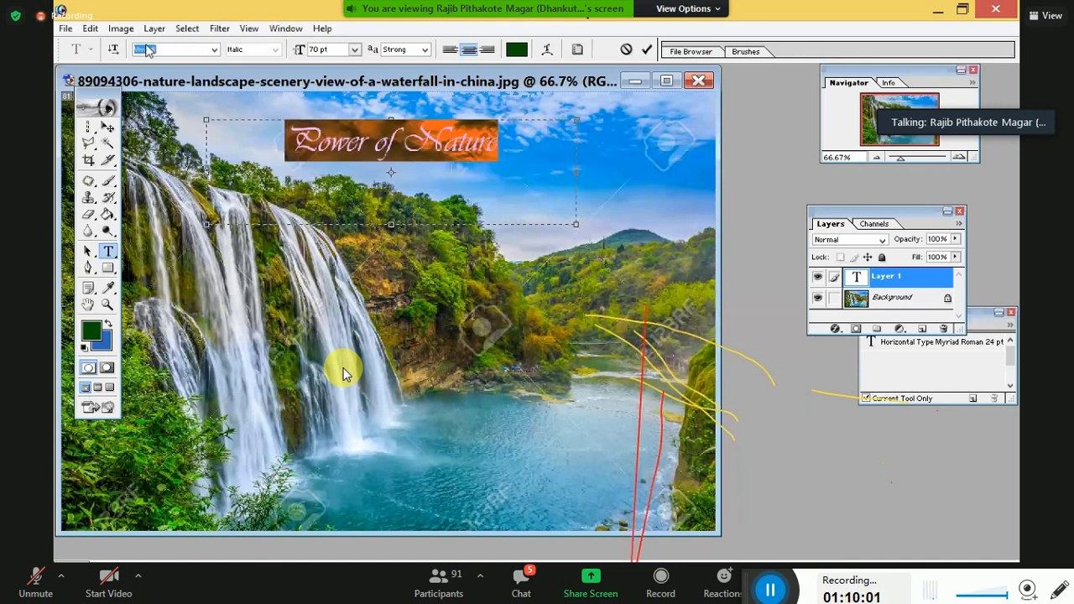
key("Down")
key("Up")
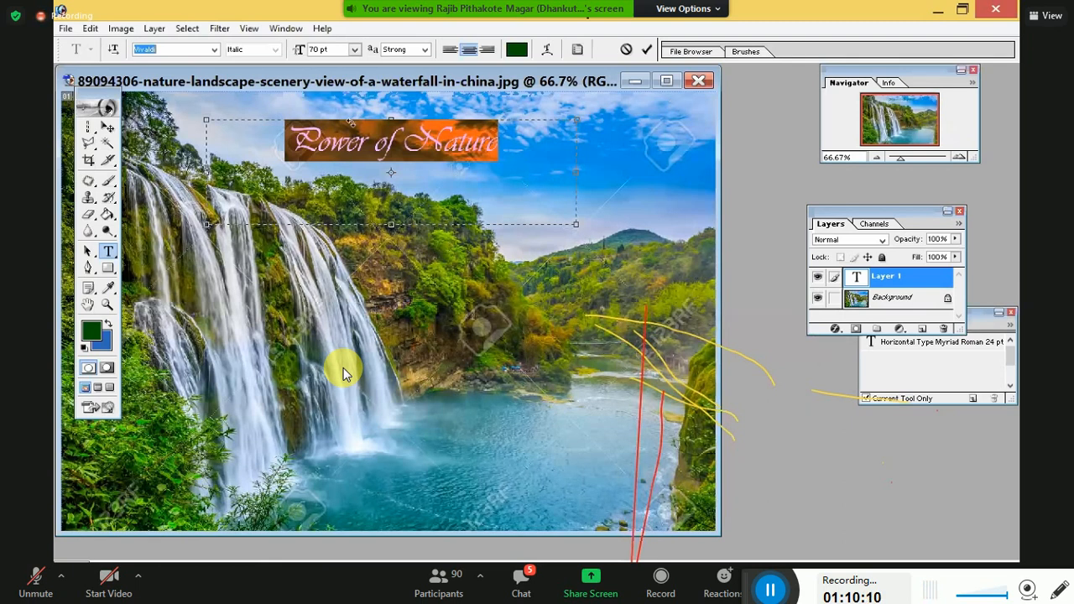
- Enlarge the selected "Power of Nature" text to 82 pt and deselect it
key("ctrl+shift+period")
key("ctrl+shift+period")
key("ctrl+shift+period")
key("ctrl+shift+period")
key("ctrl+shift+period")
key("ctrl+shift+period")
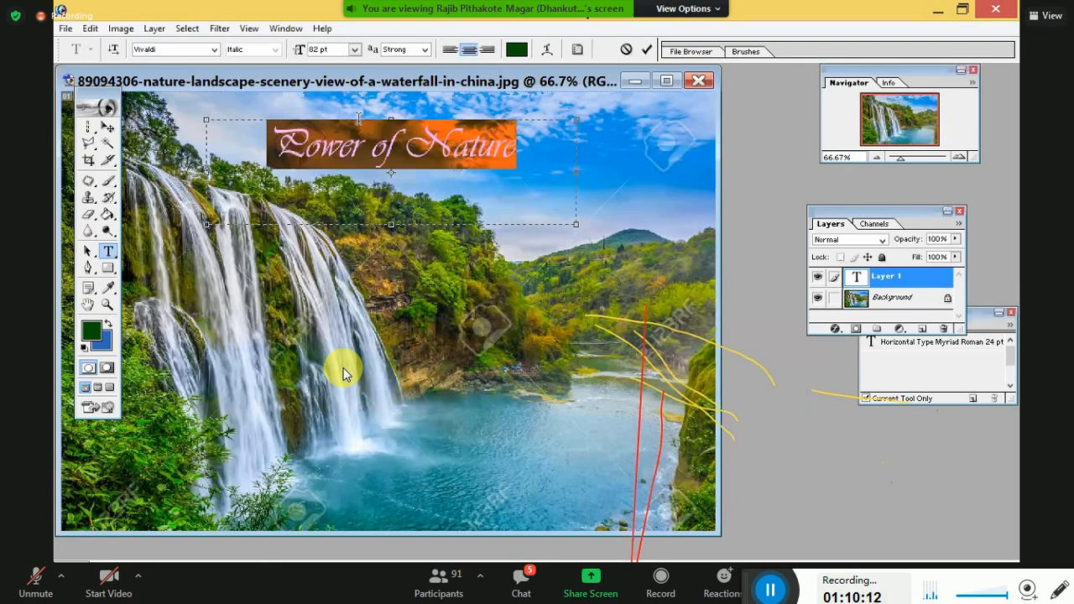
key("Right")
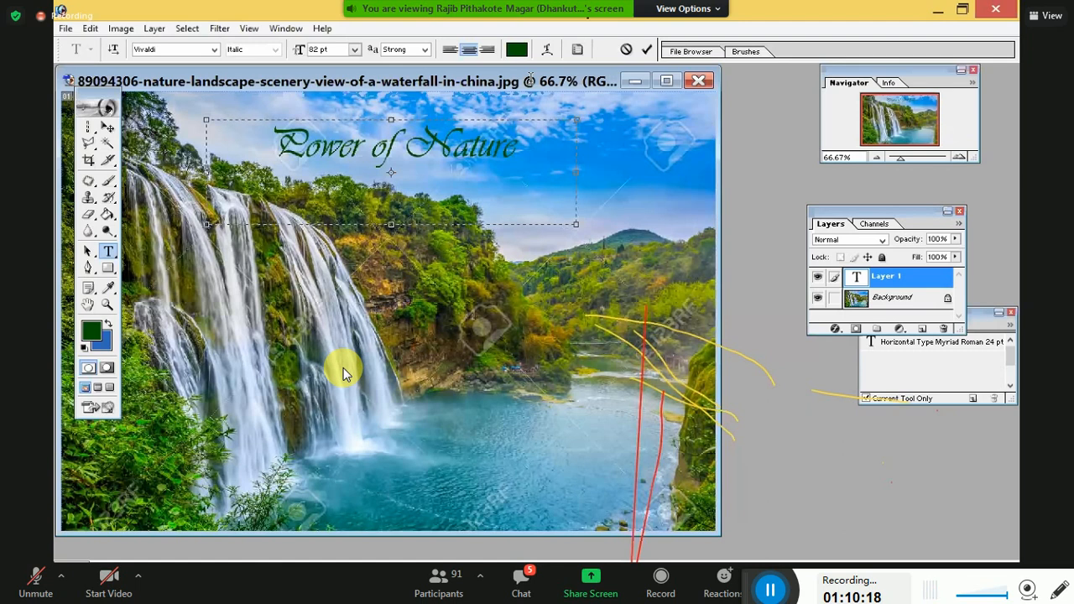
- Warp the "Power of Nature" text with the horizontal Arc style and a bend of -35%
left_click(548, 50)
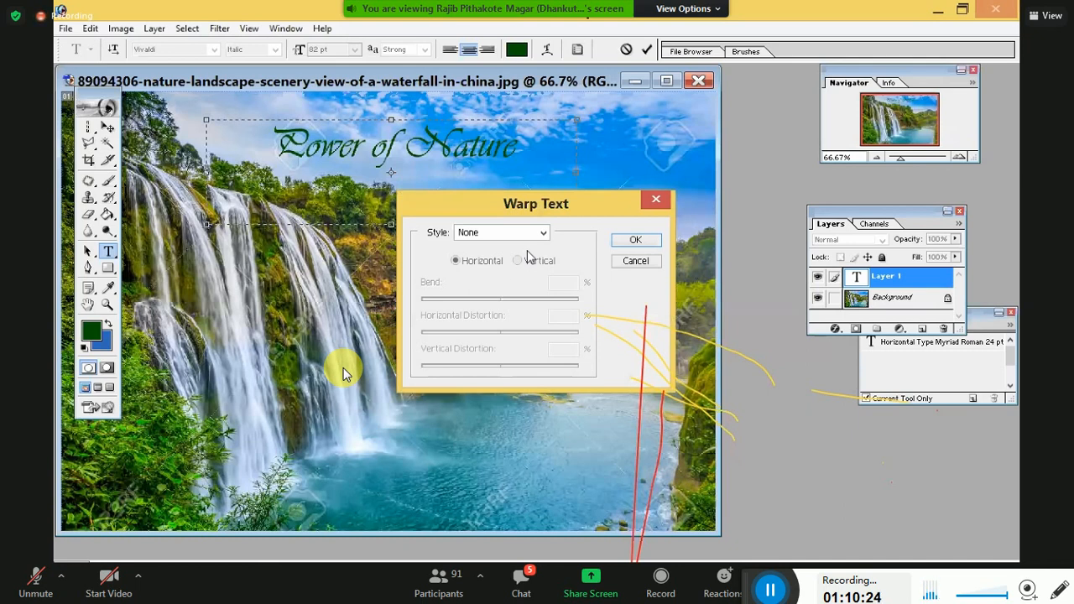
left_click(504, 232)
left_click(503, 268)
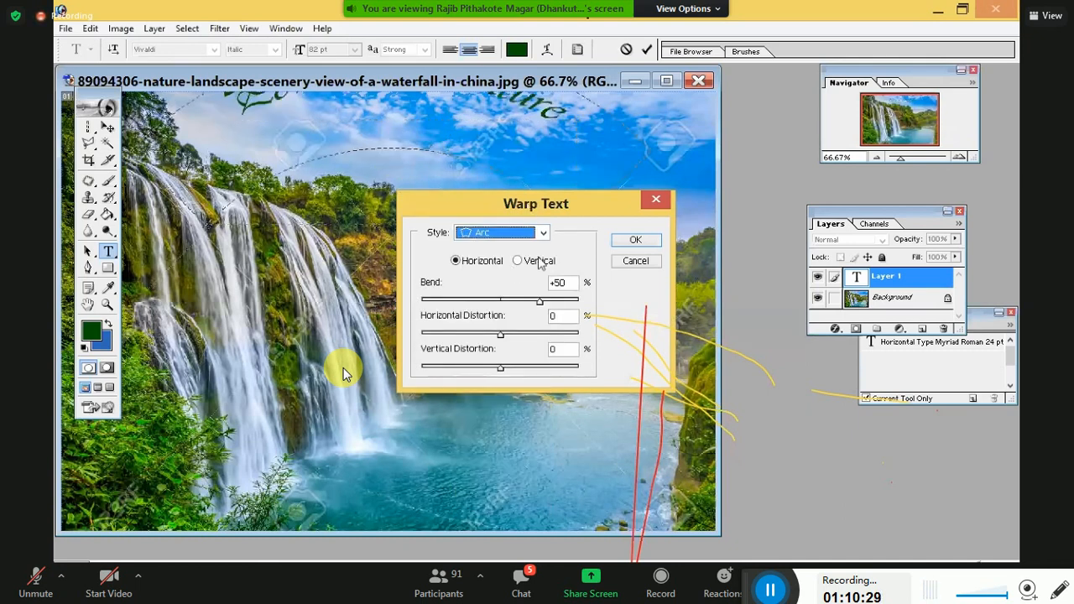
left_click_drag(547, 325, 478, 329)
key("Return")
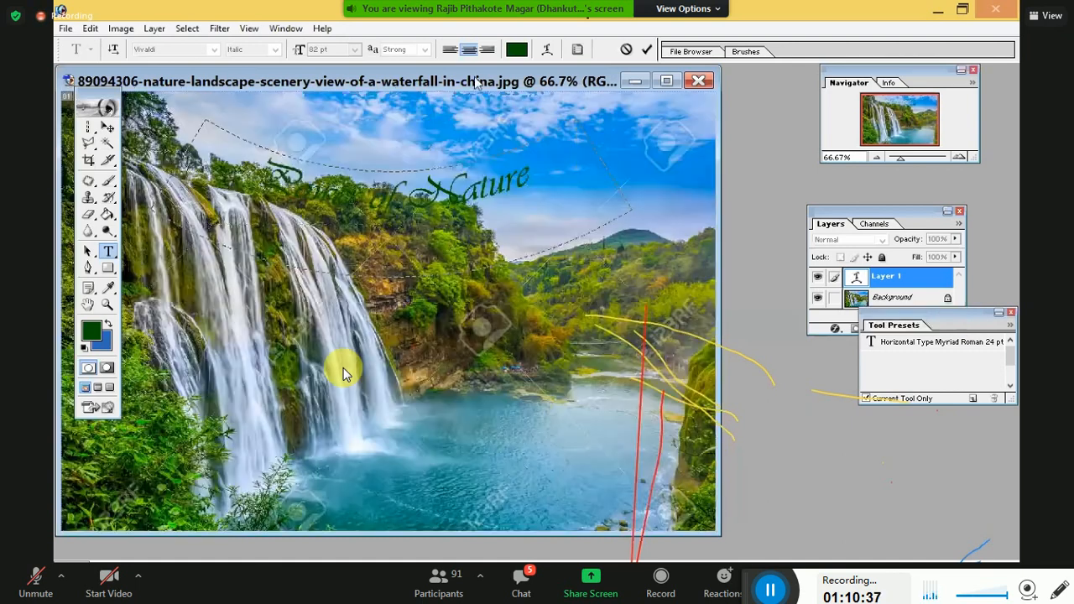
- Try upward and downward bends on the horizontal Arc warp, including +22%, and bring the bend to +1%
left_click(547, 51)
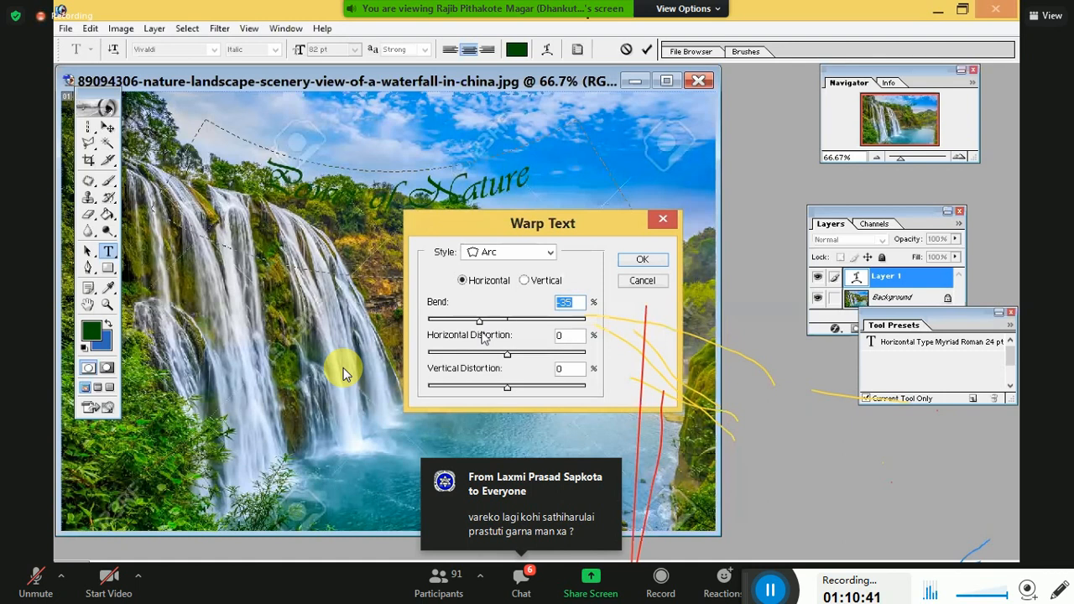
left_click(509, 320)
mouse_move(509, 322)
left_mouse_down()
mouse_move(529, 323)
mouse_move(516, 326)
left_mouse_up()
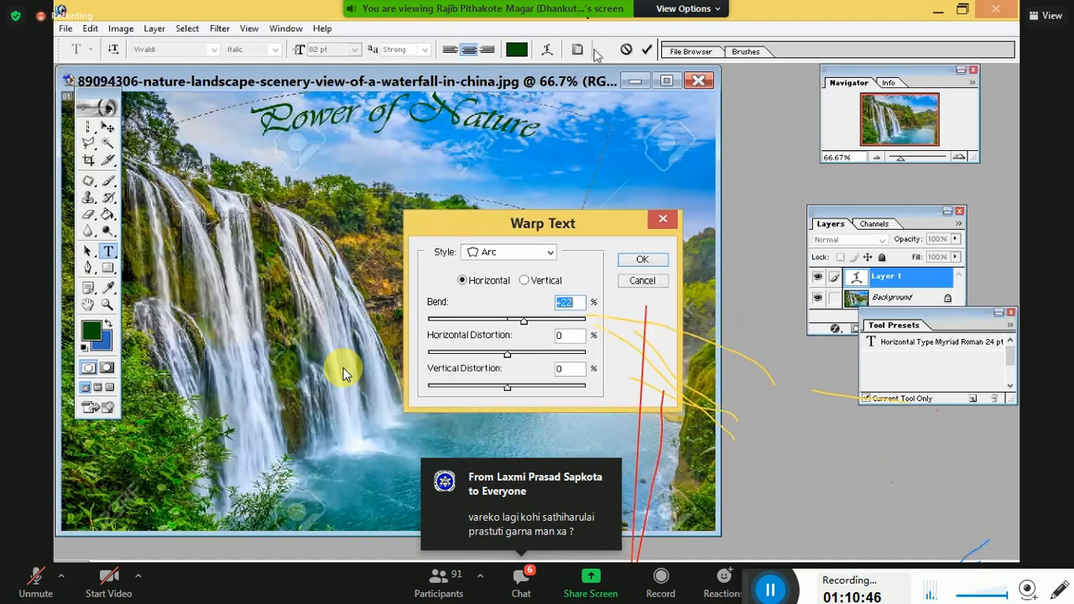
key("Return")
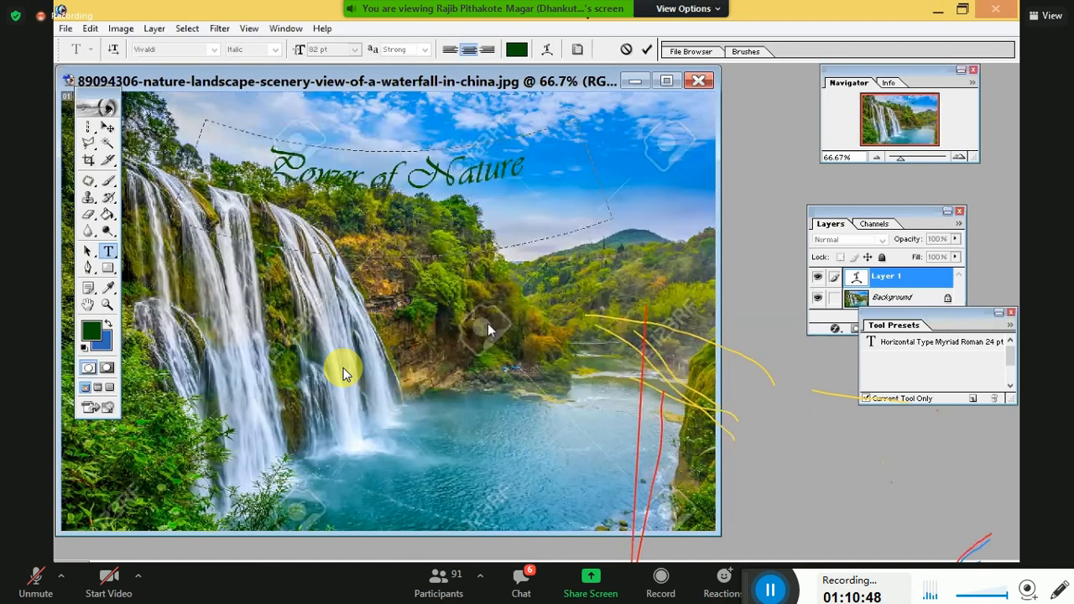
mouse_move(509, 325)
left_mouse_down()
mouse_move(519, 323)
mouse_move(510, 325)
left_mouse_up()
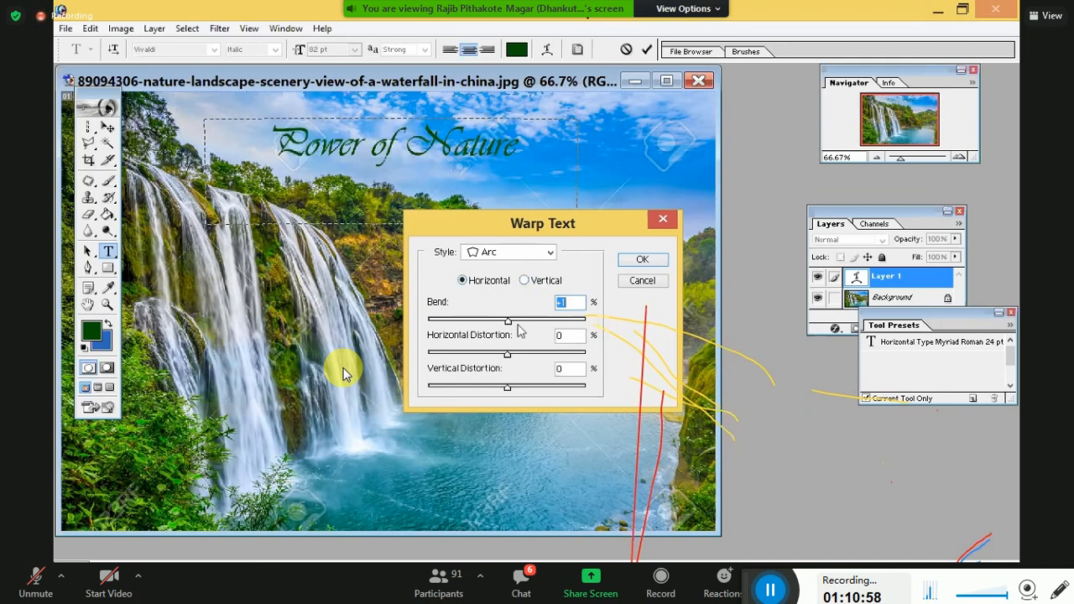
- Switch the Arc warp to vertical, try a -30% bend before setting -1%, and move the text slightly lower in the sky
left_click(525, 280)
mouse_move(508, 321)
left_mouse_down()
mouse_move(493, 322)
mouse_move(530, 325)
mouse_move(507, 328)
left_mouse_up()
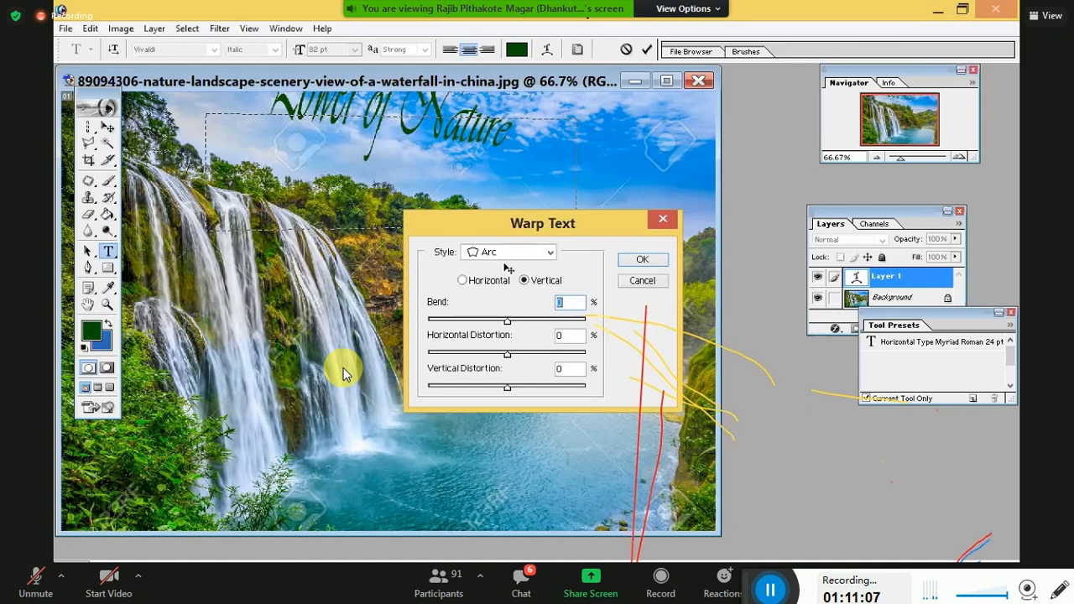
left_click_drag(506, 321, 483, 321)
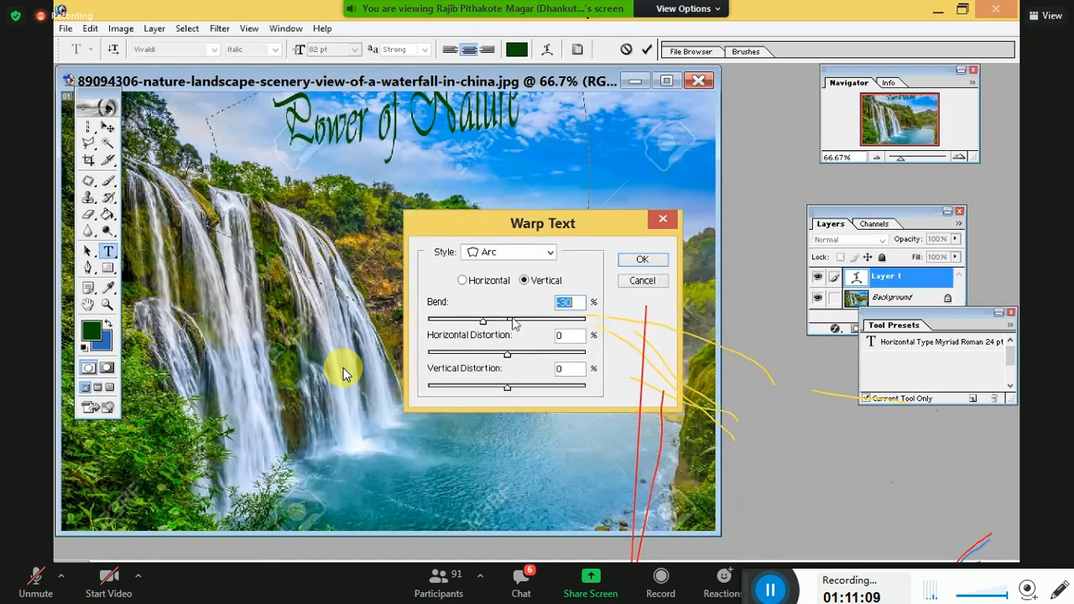
left_click(506, 324)
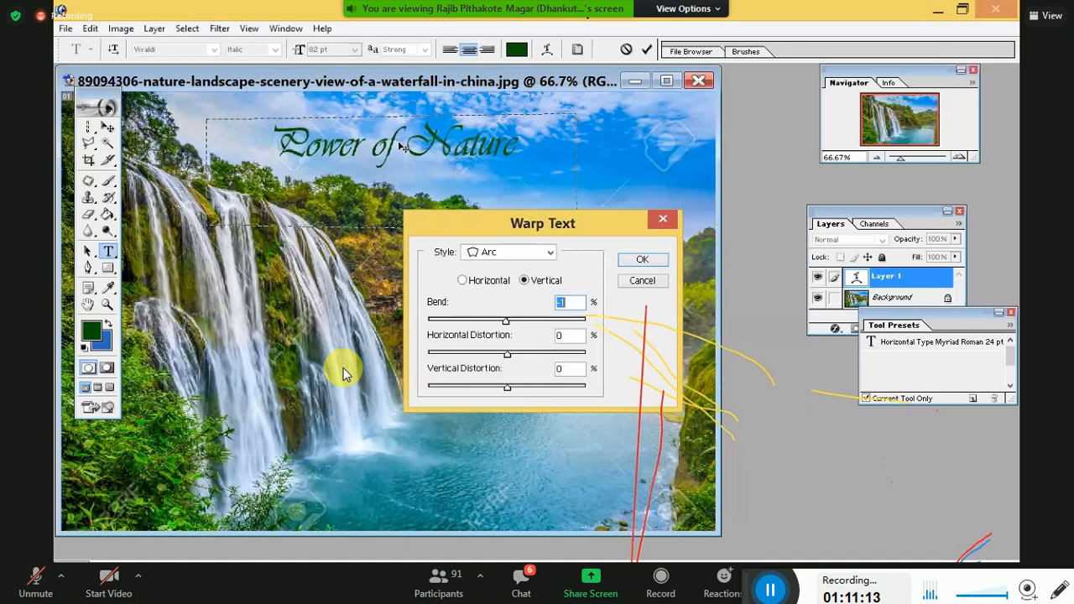
left_click_drag(420, 131, 483, 178)
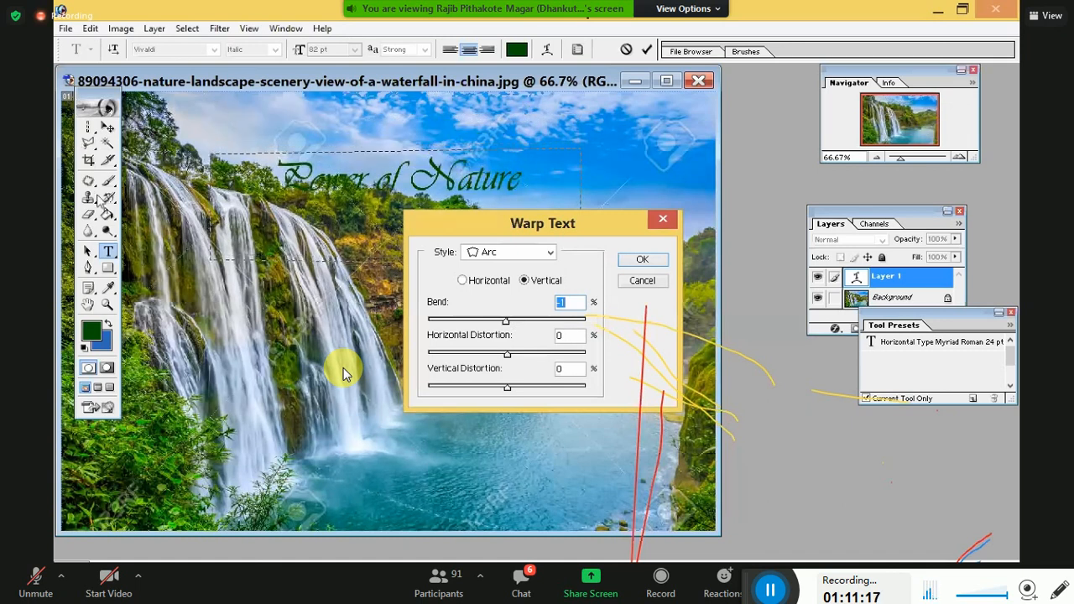
key("Return")
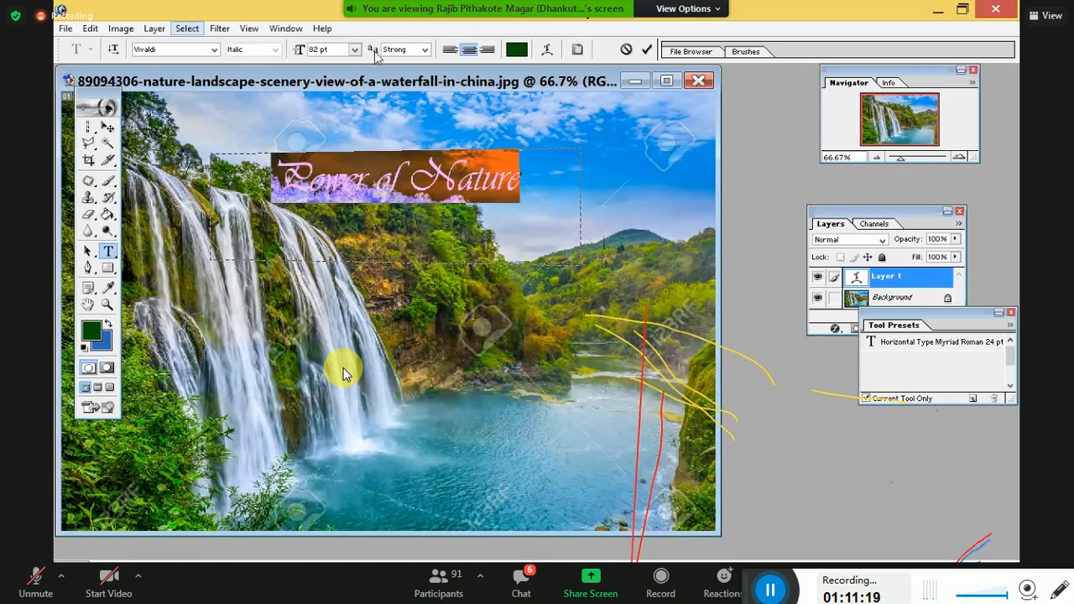
- Set the selected "Power of Nature" text to red (F10600) at 90 pt and open its warp settings
left_click(517, 49)
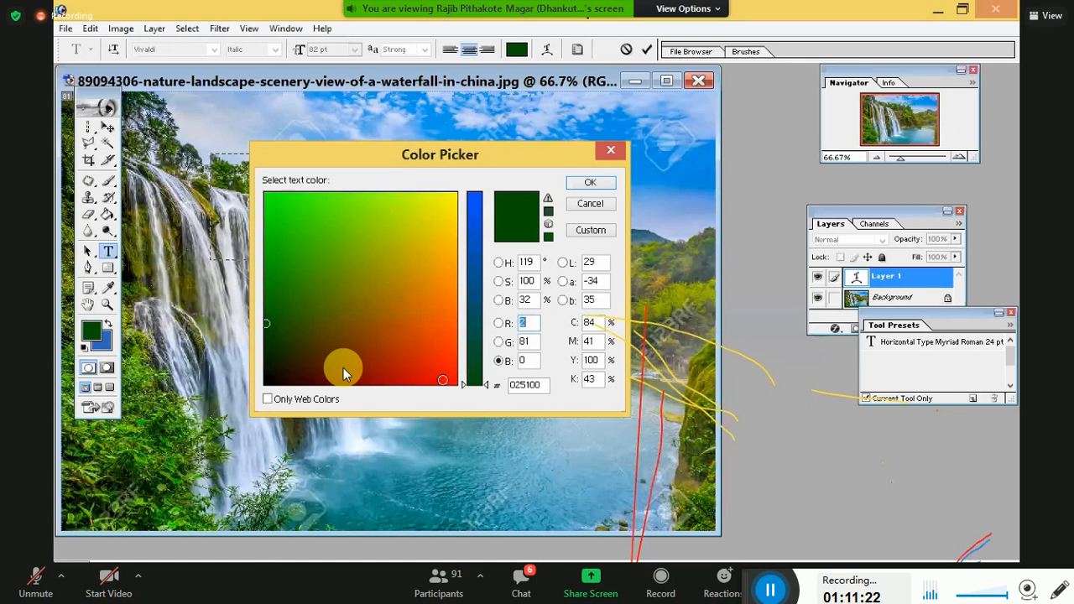
left_click(446, 380)
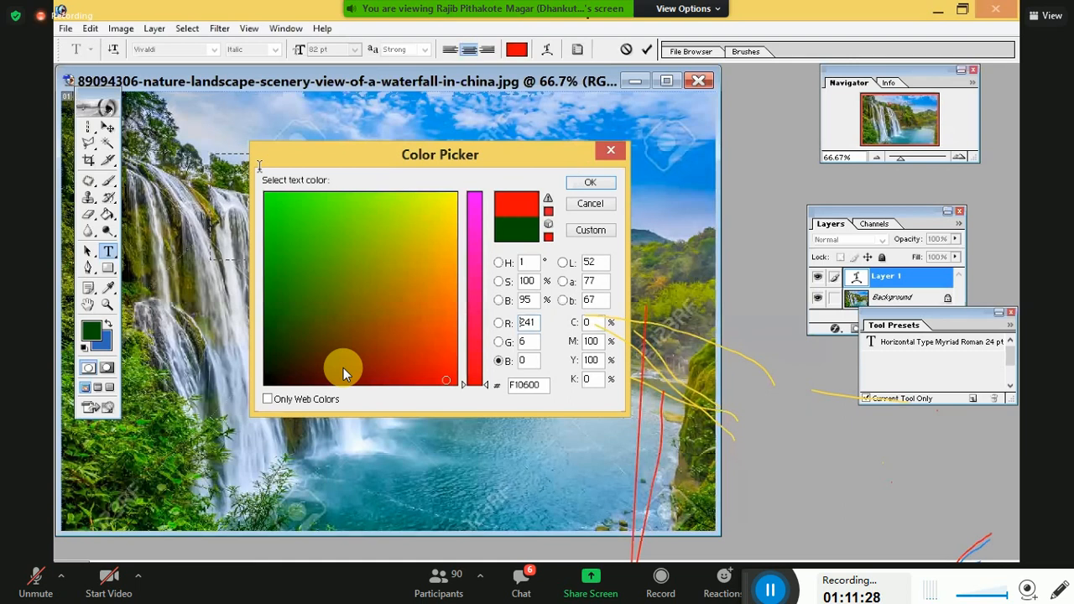
key("Return")
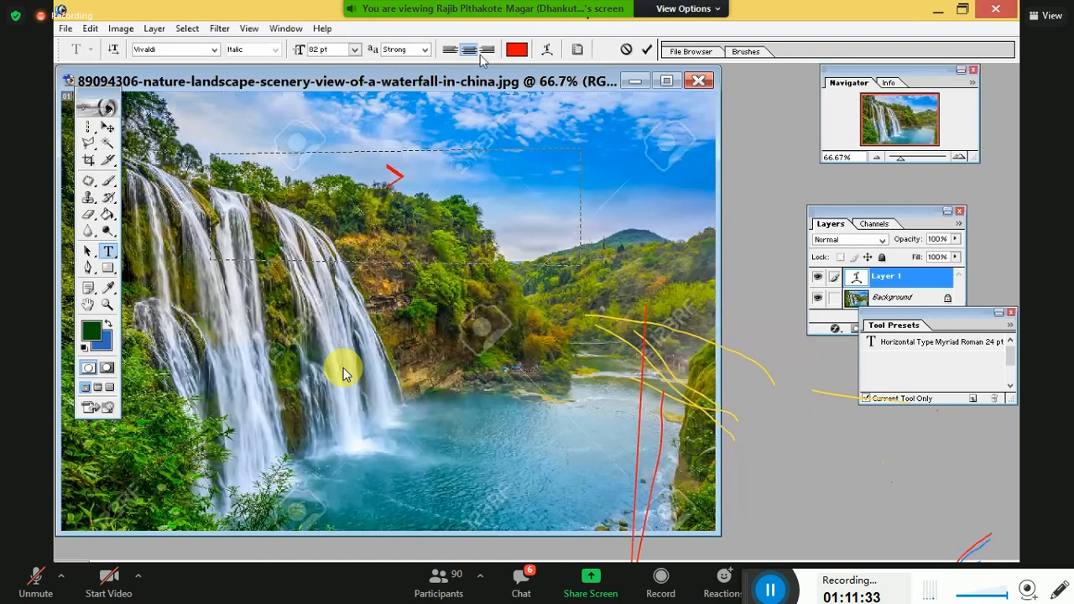
left_click(547, 50)
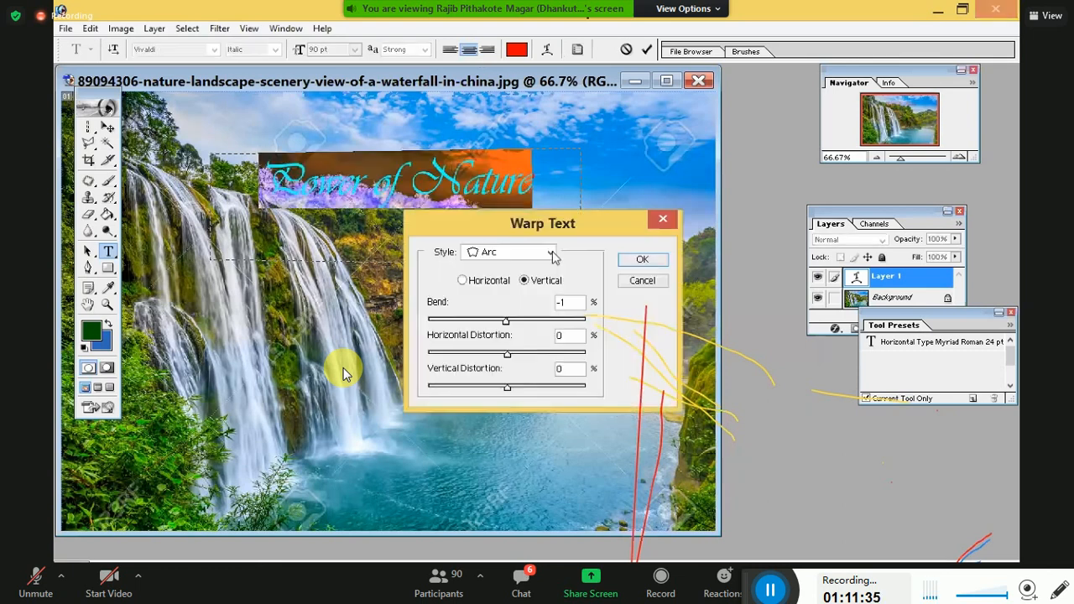
- Try small positive and -20% bends on the vertical Arc warp and bring the bend back to 0%
left_click(551, 252)
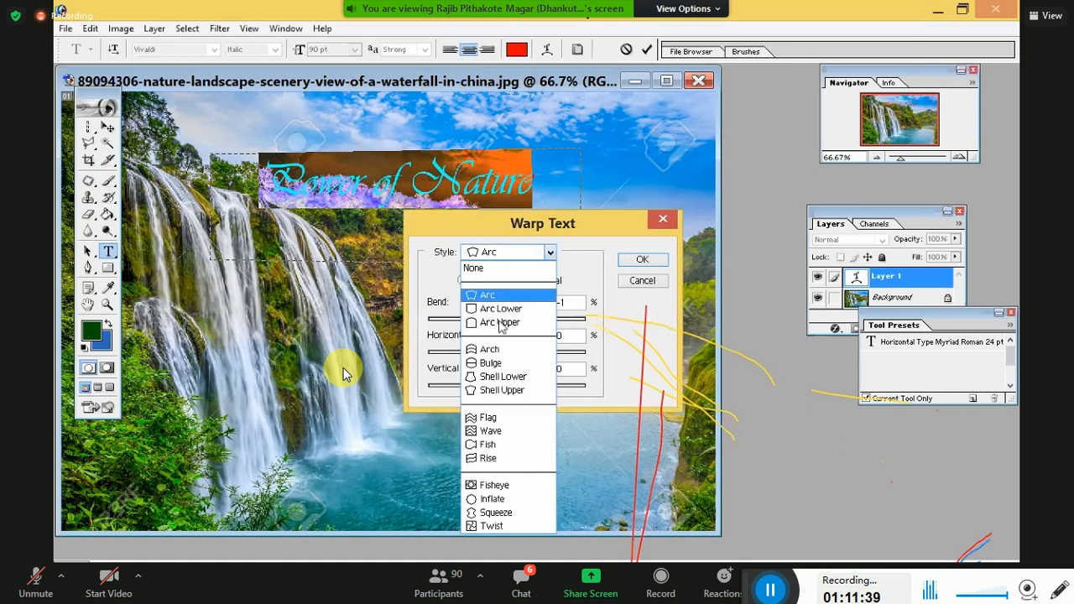
left_click(500, 321)
left_click(507, 320)
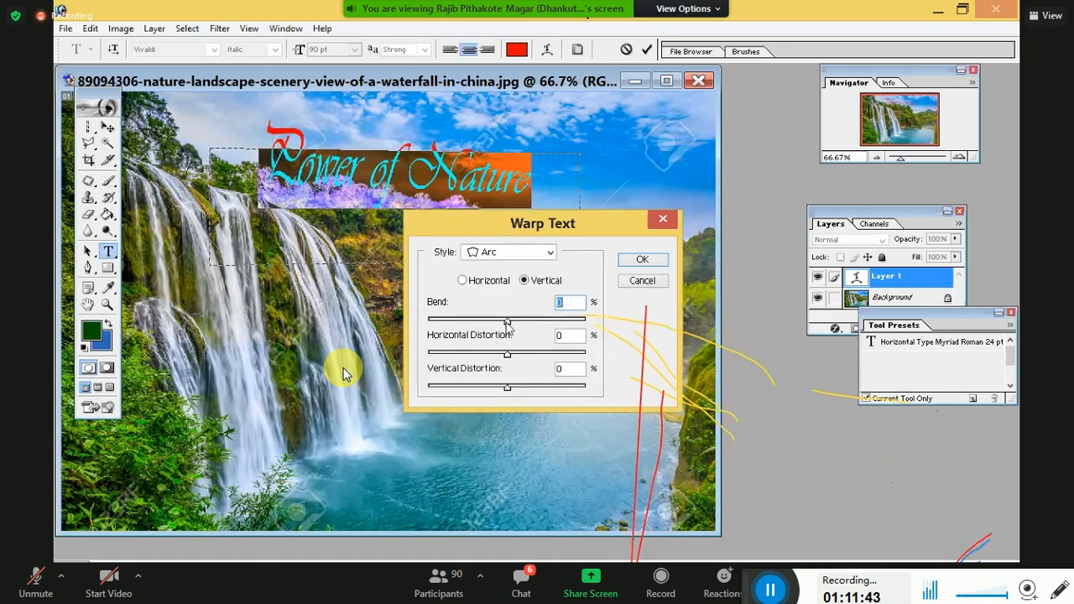
left_click(506, 321)
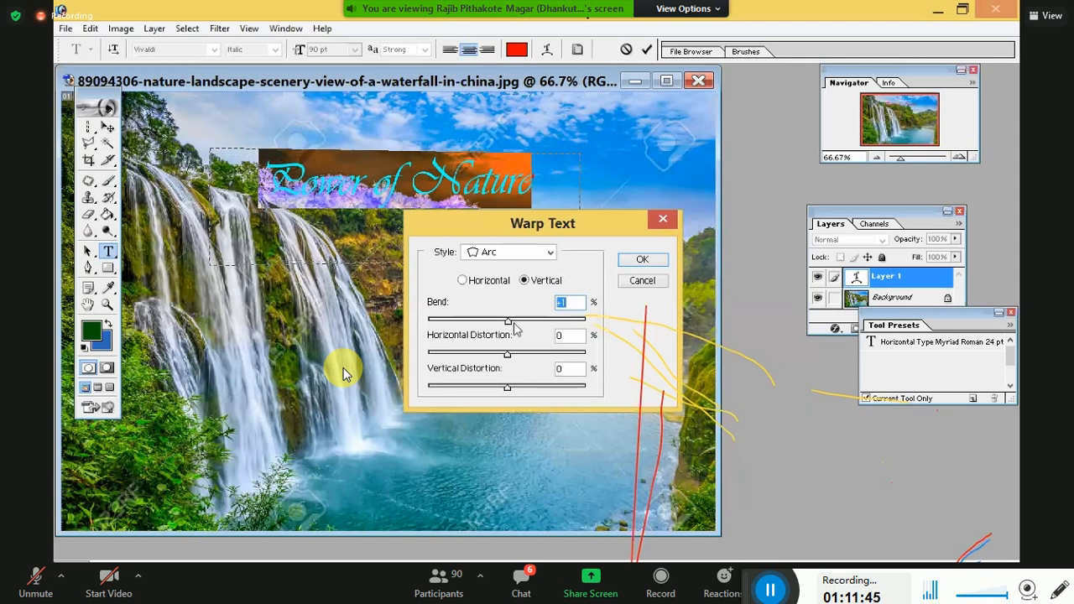
left_click(535, 322)
left_click(492, 322)
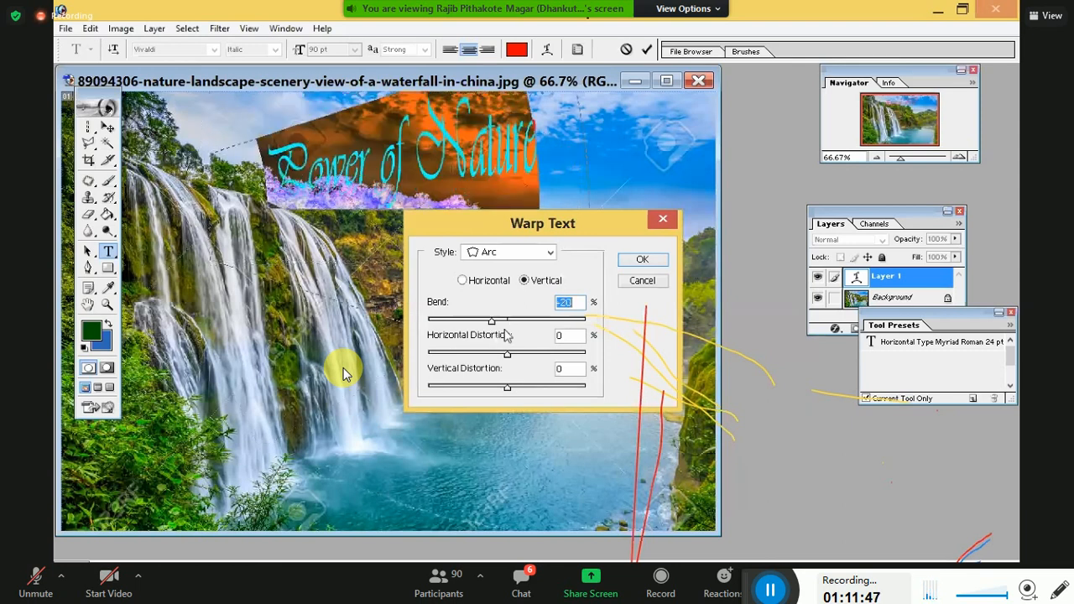
left_click(506, 322)
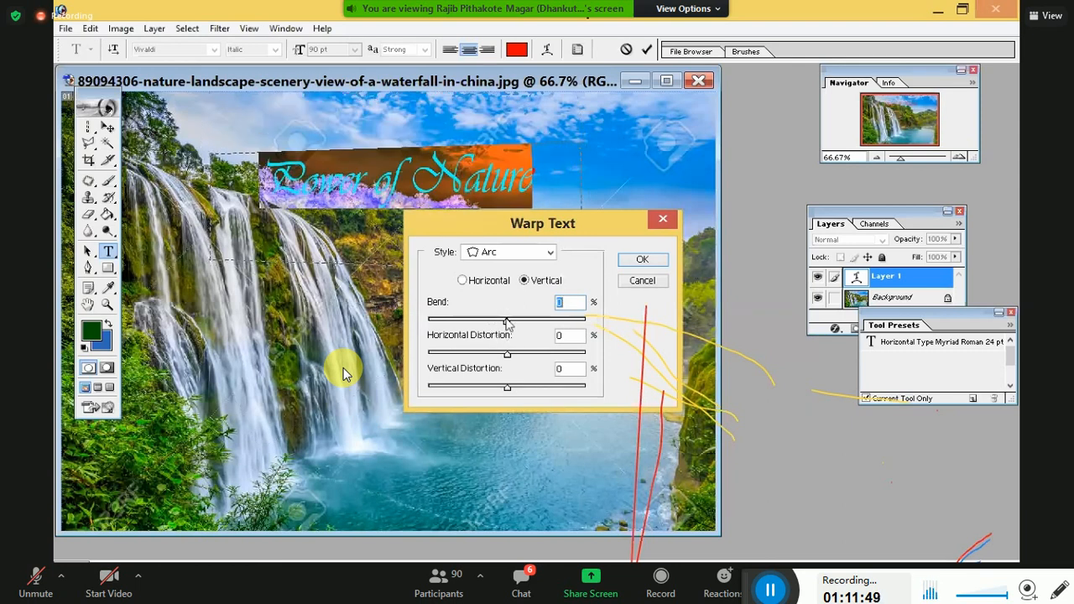
- Switch the text's Arc warp to horizontal and try upward bends of +27%, +40% and +63%
left_click(462, 280)
left_click_drag(485, 322, 528, 321)
left_click(529, 320)
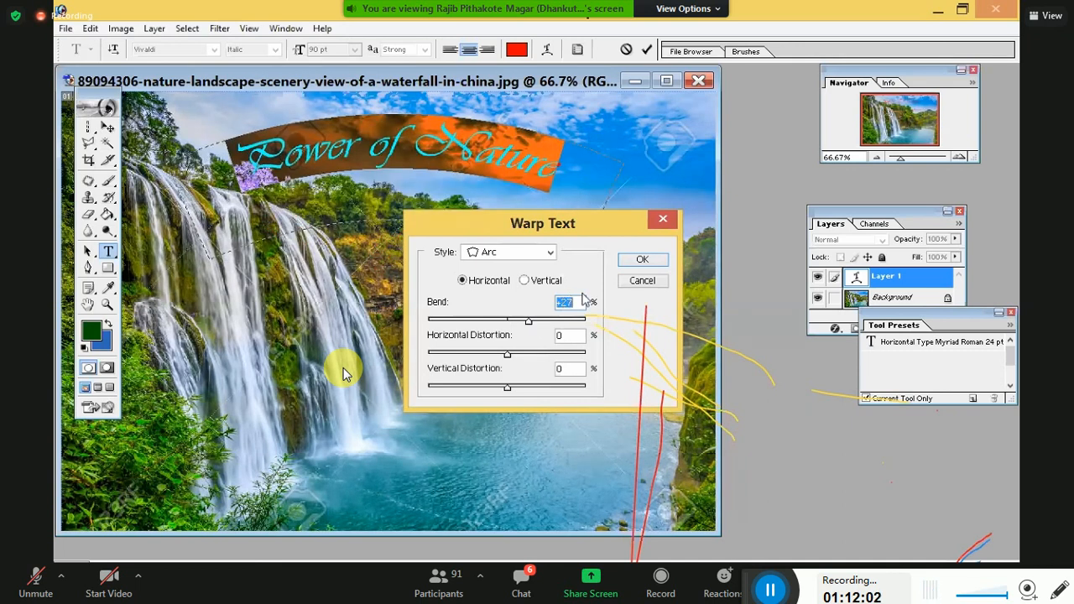
left_click(539, 322)
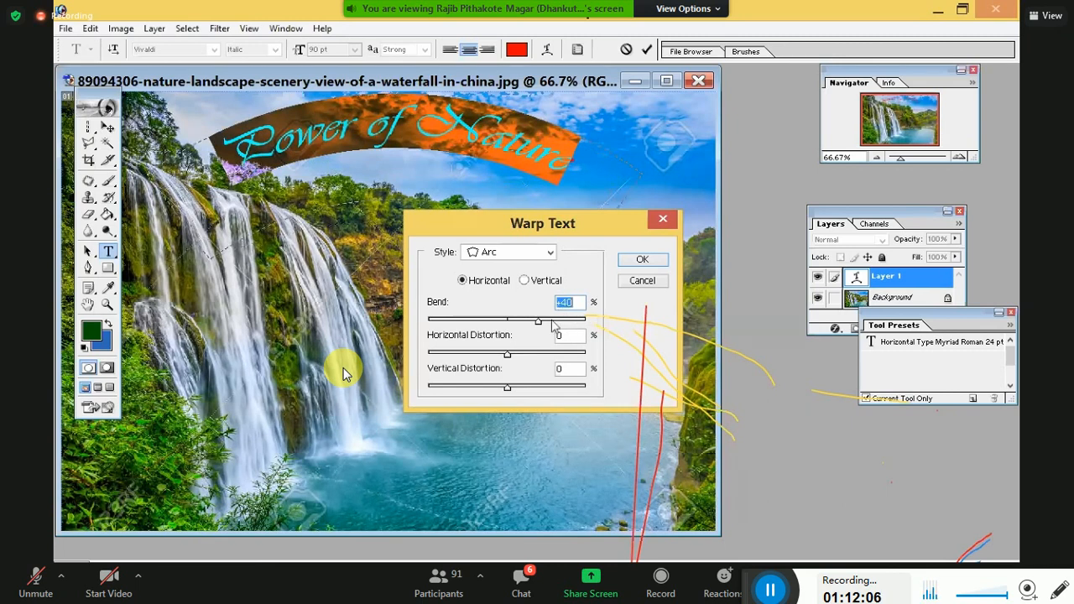
left_click(556, 322)
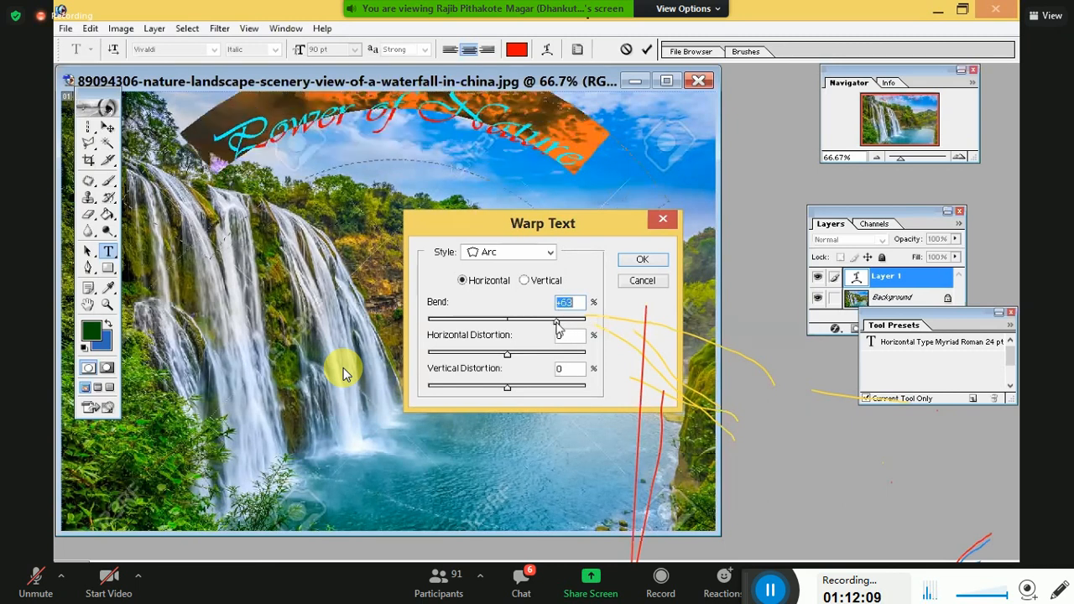
- Lower the horizontal Arc bend through -1% and +14% to 0%, and try a horizontal distortion of -1%
left_click_drag(557, 322, 506, 339)
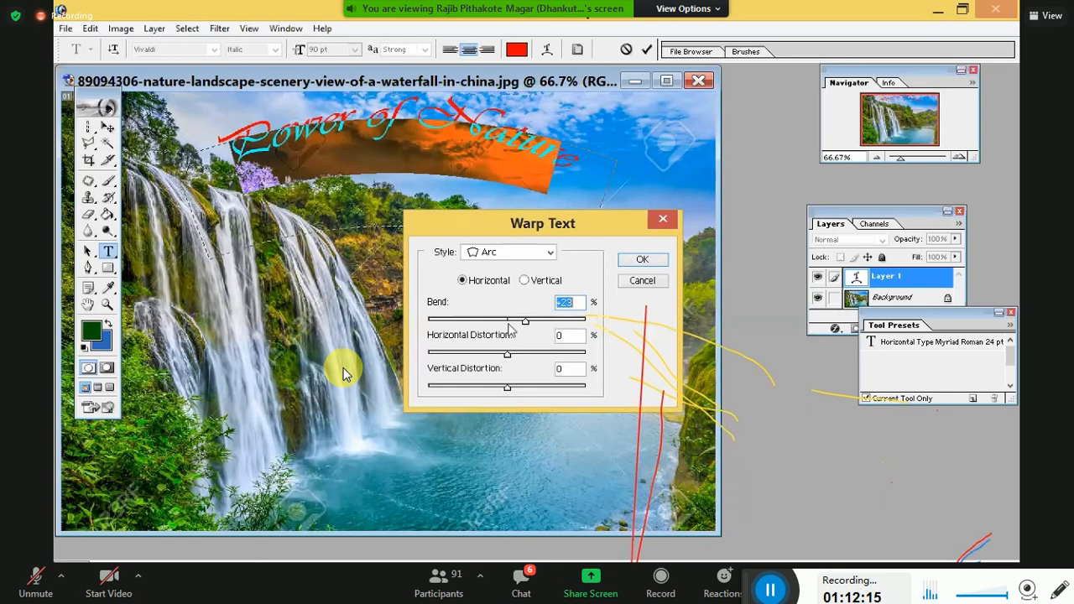
left_click(509, 322)
left_click(506, 323)
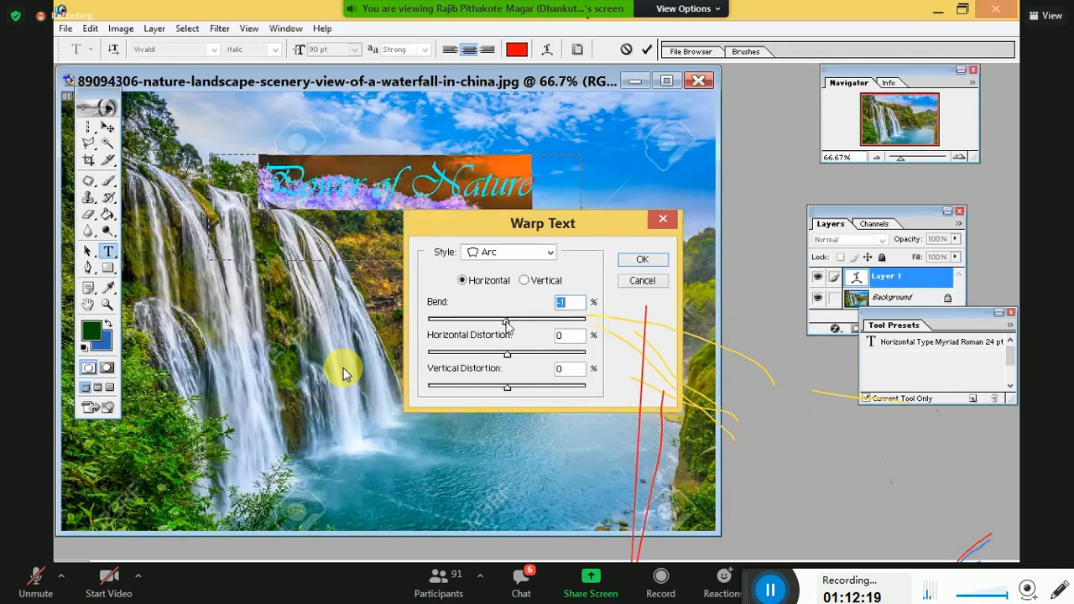
left_click(518, 323)
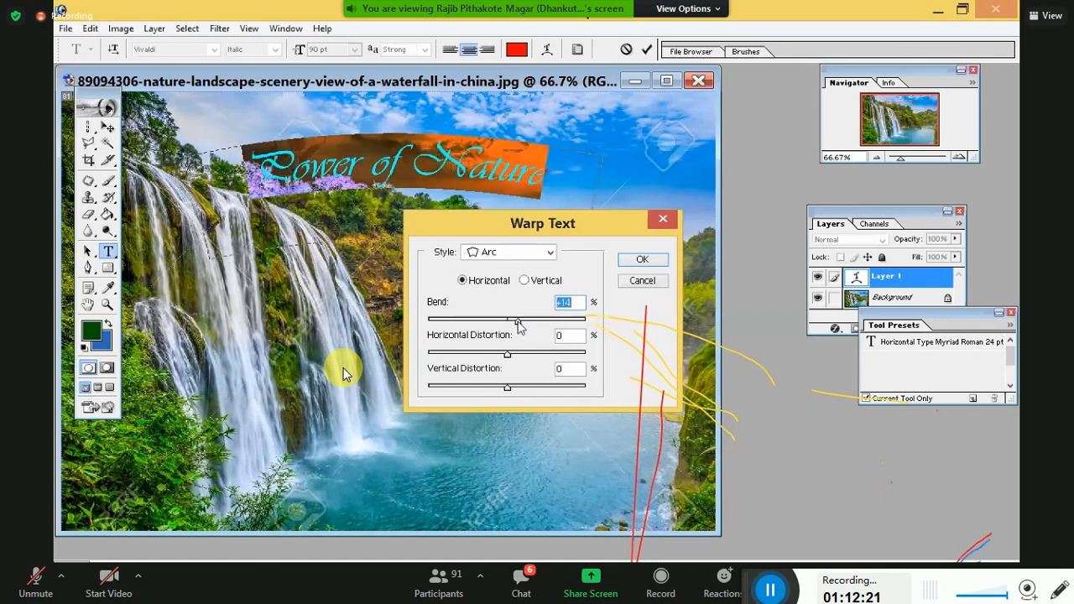
left_click_drag(517, 323, 509, 359)
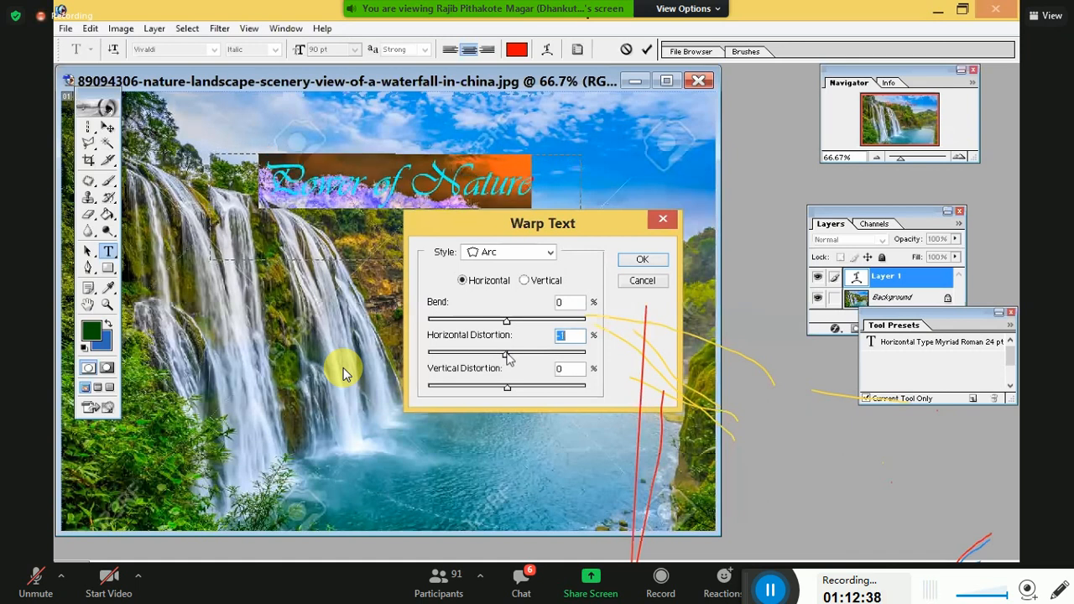
- Try a negative vertical distortion on the text, set it to +48% with horizontal distortion at 0%, and apply the warp
left_click(483, 388)
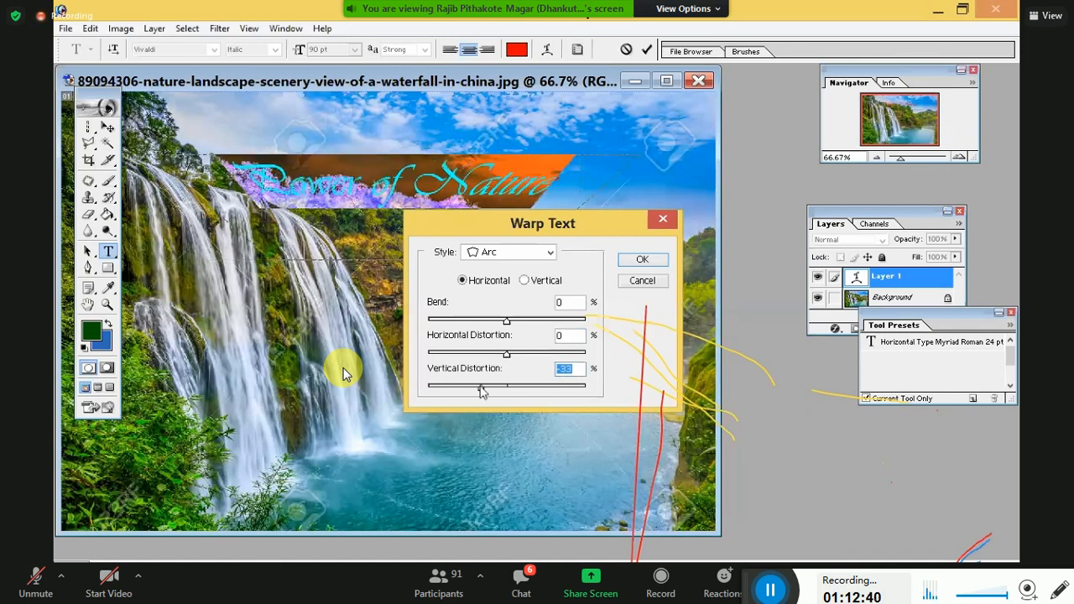
left_click_drag(506, 392, 547, 396)
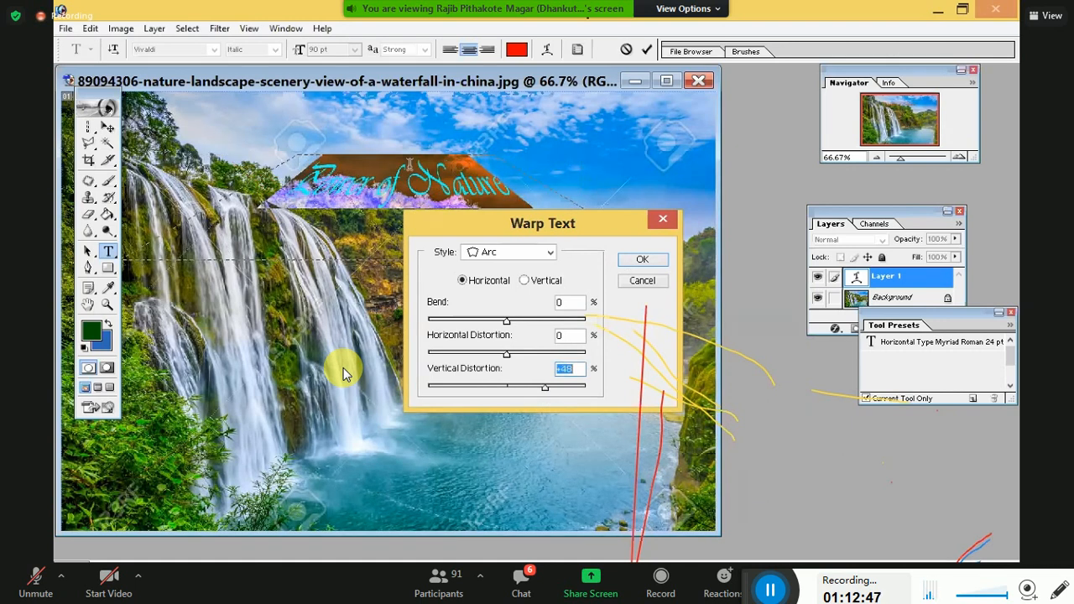
key("Return")
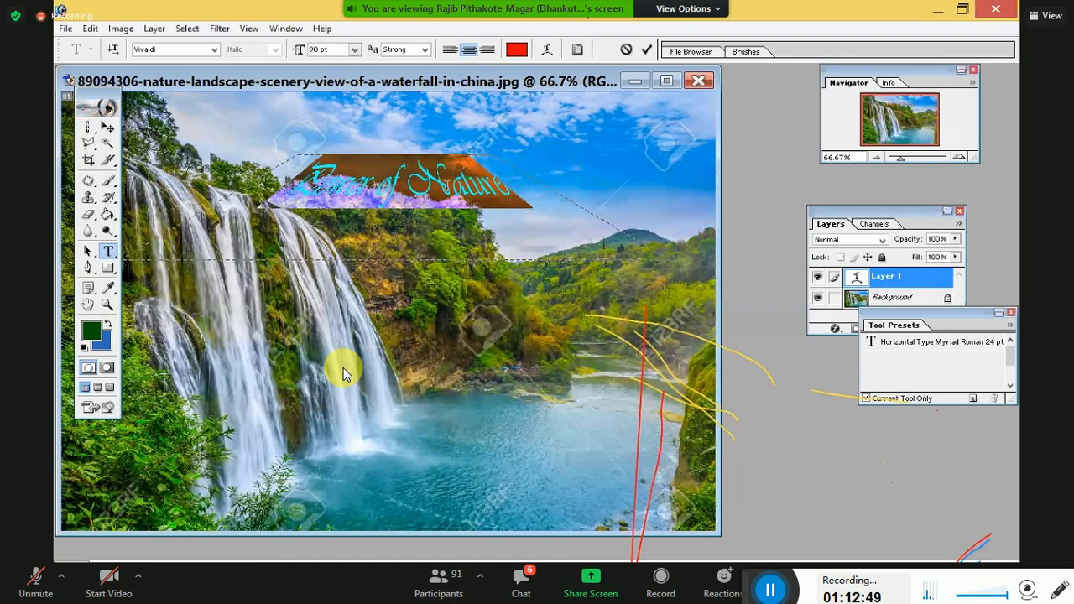
- Deselect the warped text and move it right and slightly up, into the blue sky
left_click(439, 181)
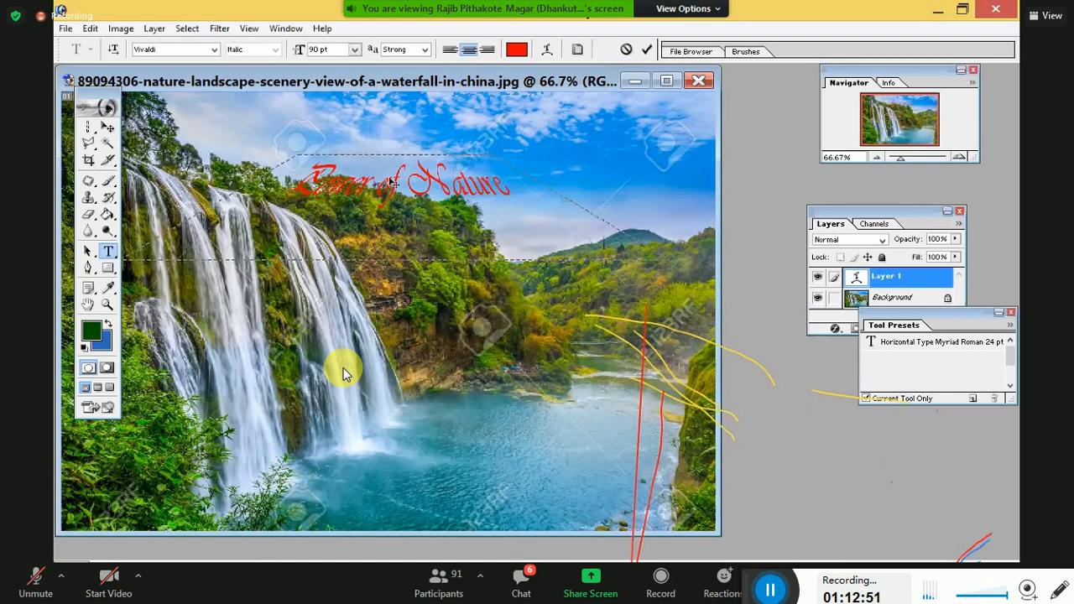
left_click(107, 126)
left_click_drag(391, 181, 599, 147)
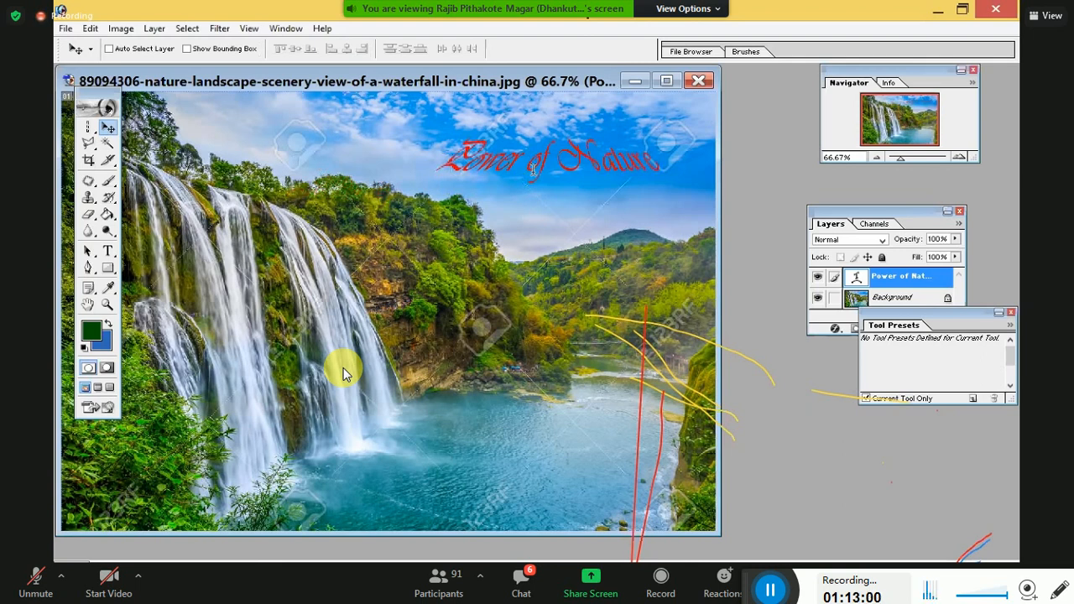
- Add a -18% bend to the "Power of Nature" text's horizontal Arc warp and move the text slightly up and to the right
left_click(108, 251)
left_click_drag(636, 160, 401, 188)
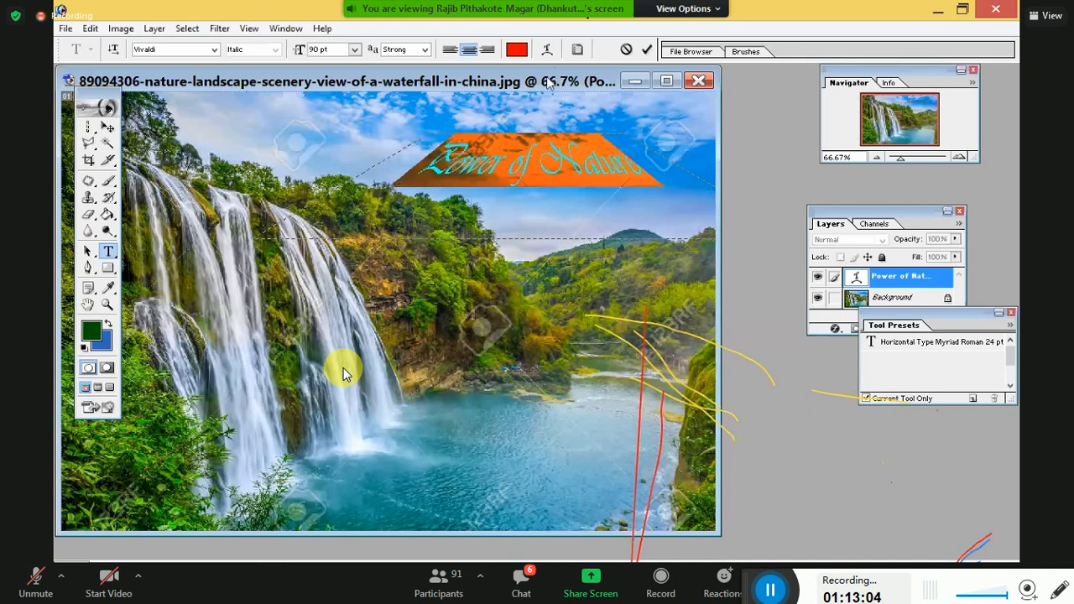
left_click(547, 51)
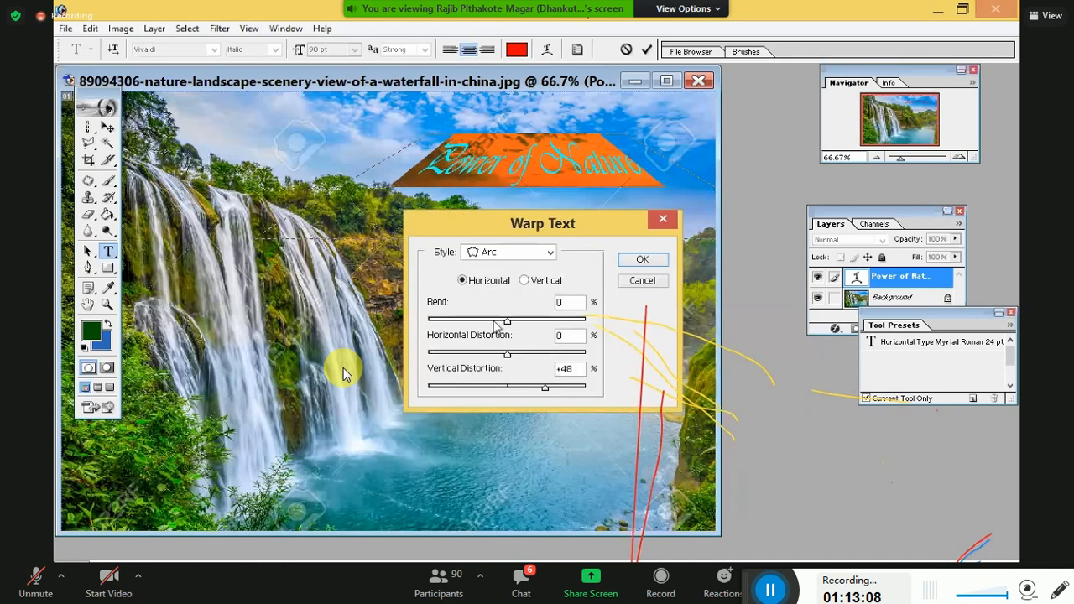
left_click_drag(498, 324, 493, 322)
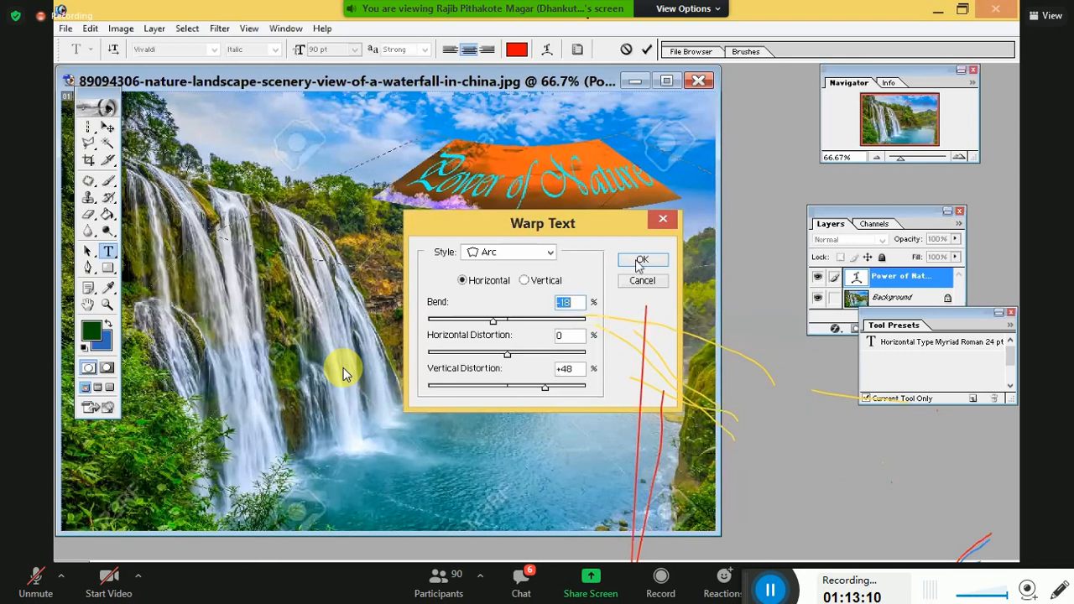
left_click(641, 260)
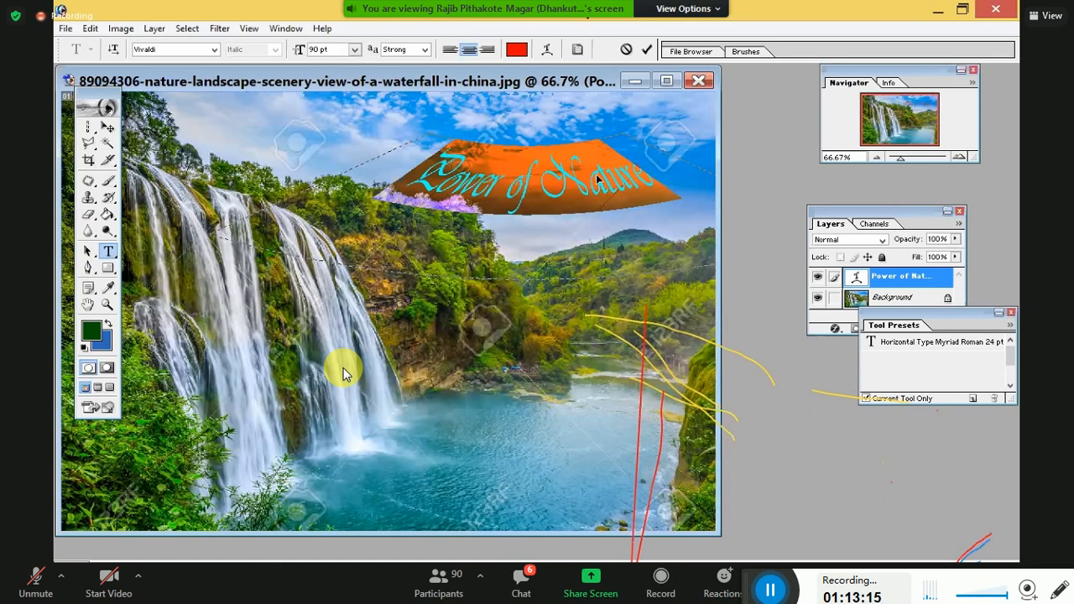
left_click(108, 128)
left_click_drag(598, 182, 636, 172)
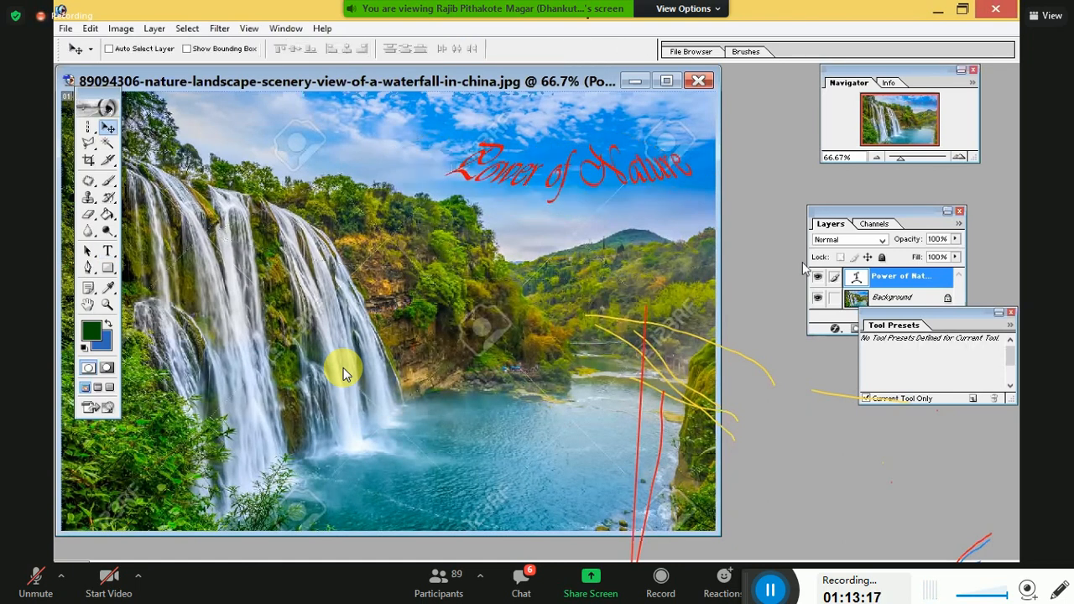